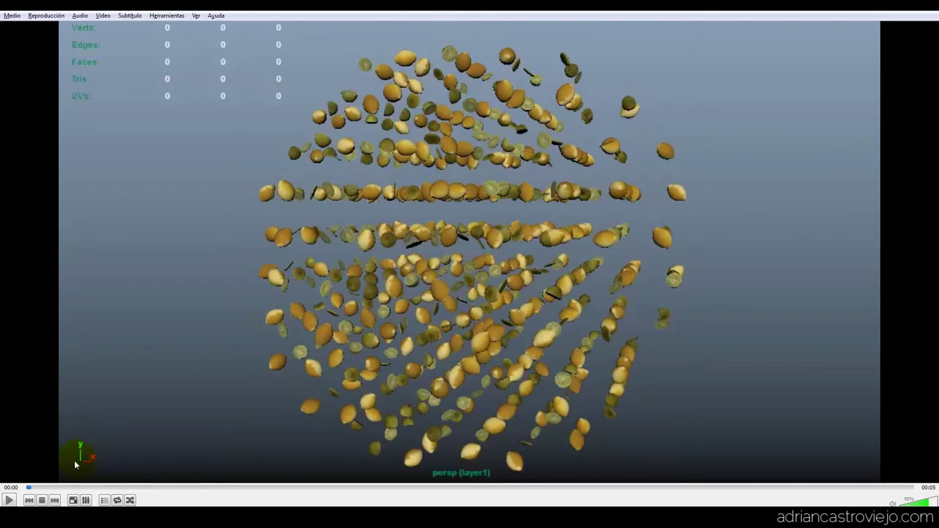
# Play the finished lemons_particles fruit-cloud preview clip in VLC
pyautogui.click(9, 500)
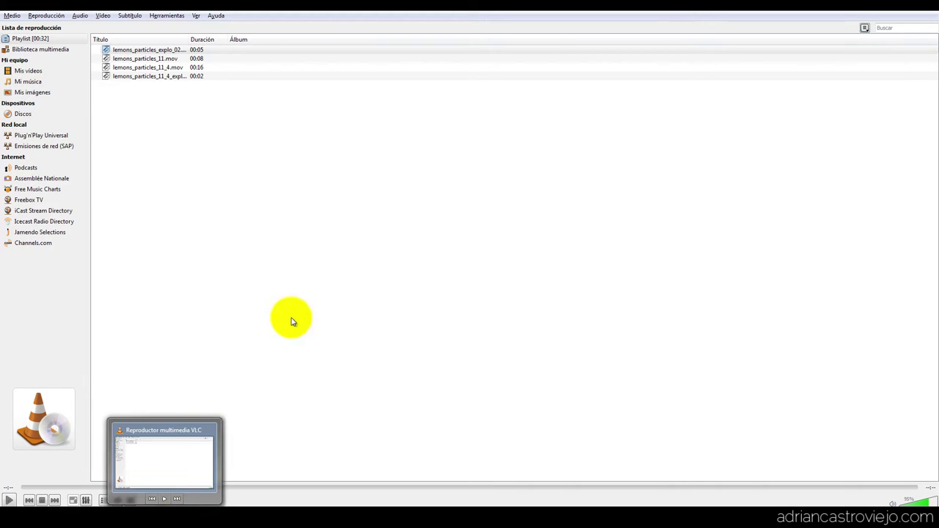
# Bring the untitled Maya scene forward and show an Outliner beside the perspective view
pyautogui.click(77, 514)
pyautogui.click(389, 462)
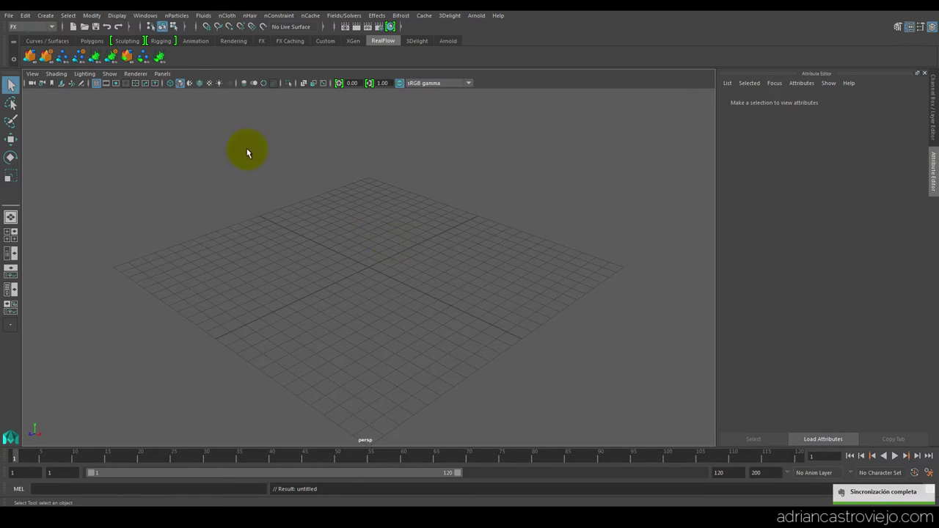
pyautogui.click(11, 253)
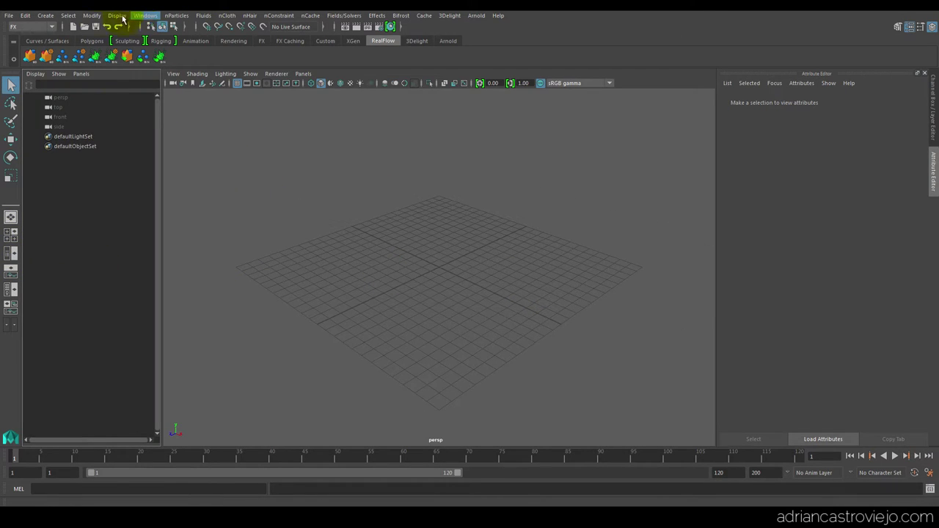
# Create a polygon sphere, scale it up about 7x and squash it into an egg shape
pyautogui.click(46, 16)
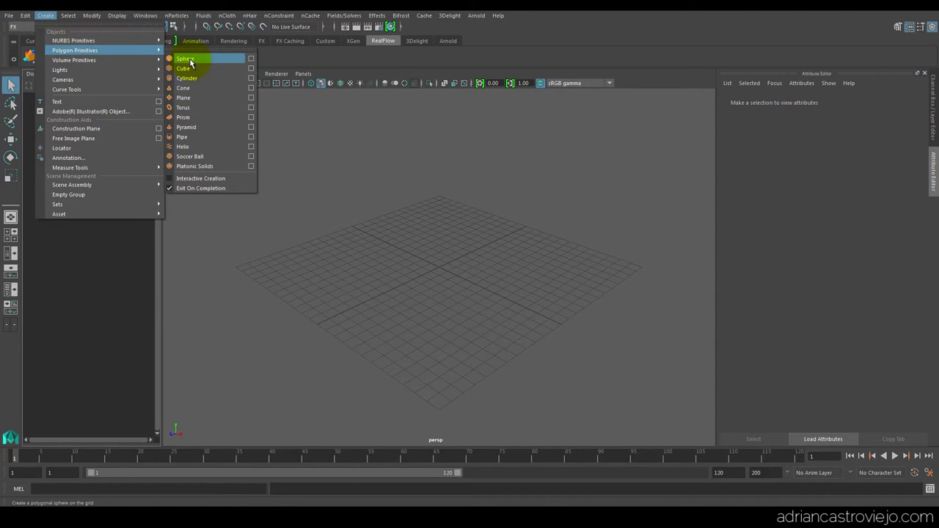
pyautogui.click(185, 58)
pyautogui.press('r')
pyautogui.moveTo(438, 267); pyautogui.dragTo(563, 276)
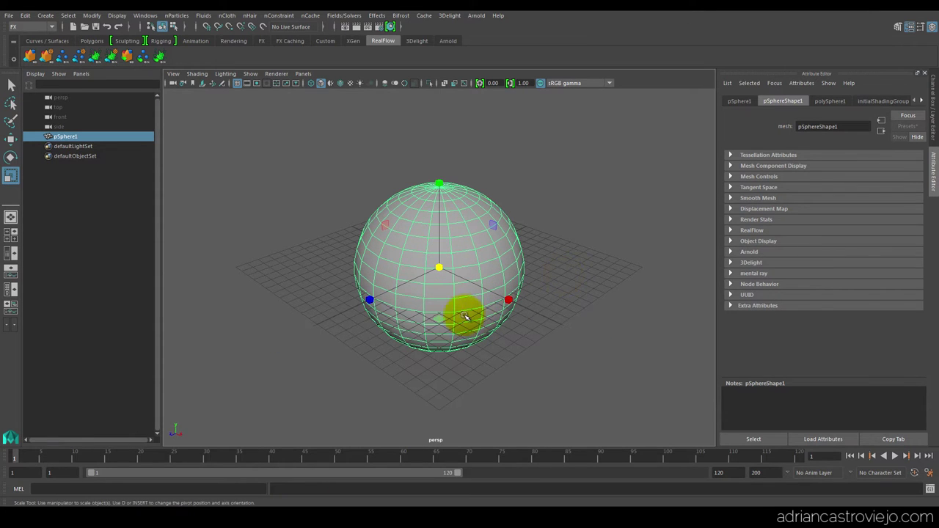
pyautogui.moveTo(508, 301); pyautogui.dragTo(482, 295)
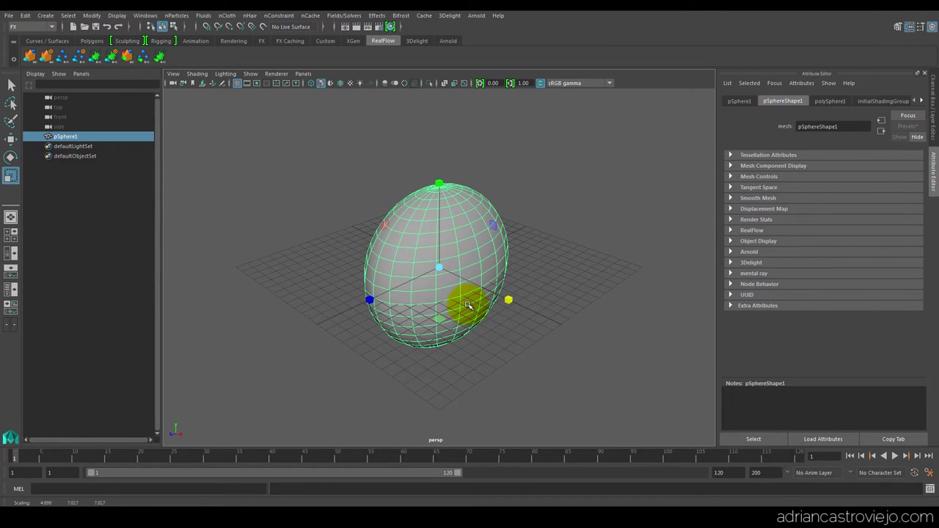
# Display the sphere as a wireframe and raise it above the grid
pyautogui.press('4')
pyautogui.moveTo(440, 264)
pyautogui.keyDown('alt'); pyautogui.mouseDown()
pyautogui.moveTo(522, 268)
pyautogui.moveTo(533, 298)
pyautogui.moveTo(485, 245)
pyautogui.moveTo(459, 270)
pyautogui.moveTo(494, 256)
pyautogui.moveTo(460, 226)
pyautogui.mouseUp(); pyautogui.keyUp('alt')
pyautogui.press('w')
pyautogui.moveTo(438, 192); pyautogui.dragTo(436, 158)
pyautogui.moveTo(395, 270)
pyautogui.keyDown('alt'); pyautogui.mouseDown()
pyautogui.moveTo(398, 262)
pyautogui.moveTo(438, 266)
pyautogui.moveTo(460, 279)
pyautogui.moveTo(393, 272)
pyautogui.mouseUp(); pyautogui.keyUp('alt')
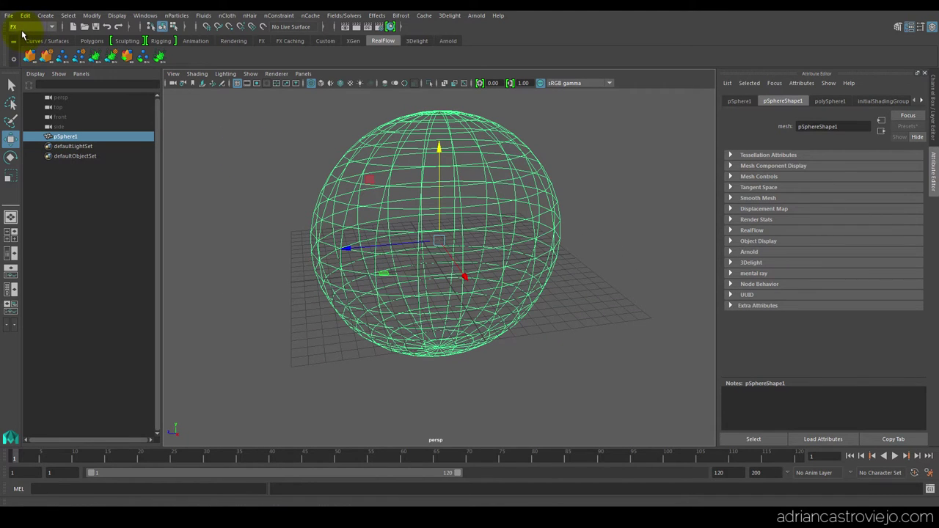
pyautogui.click(177, 16)
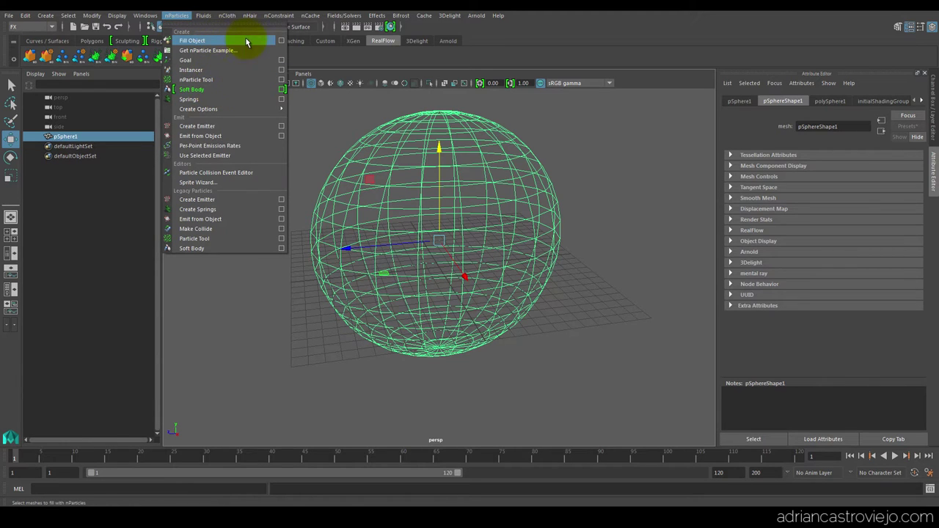
# Reset the Fill Object options to defaults and fill the sphere with nParticles
pyautogui.click(281, 40)
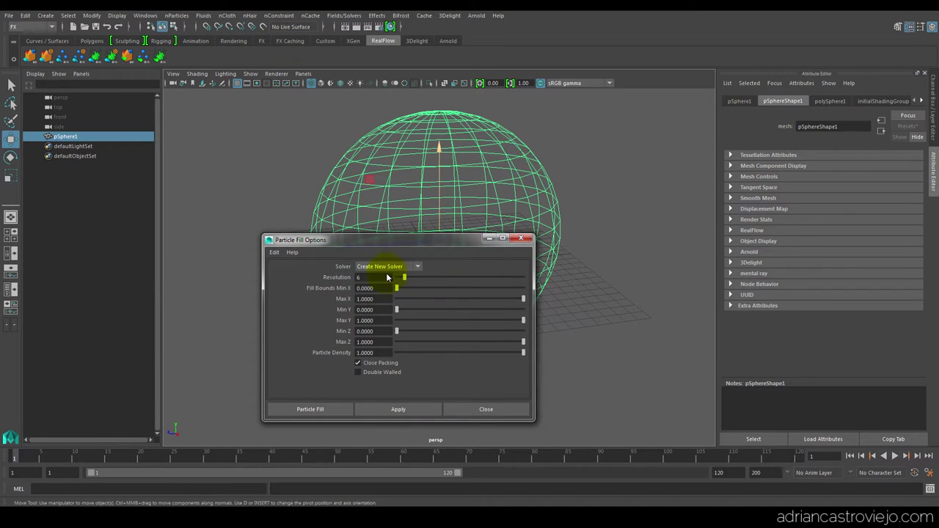
pyautogui.click(274, 252)
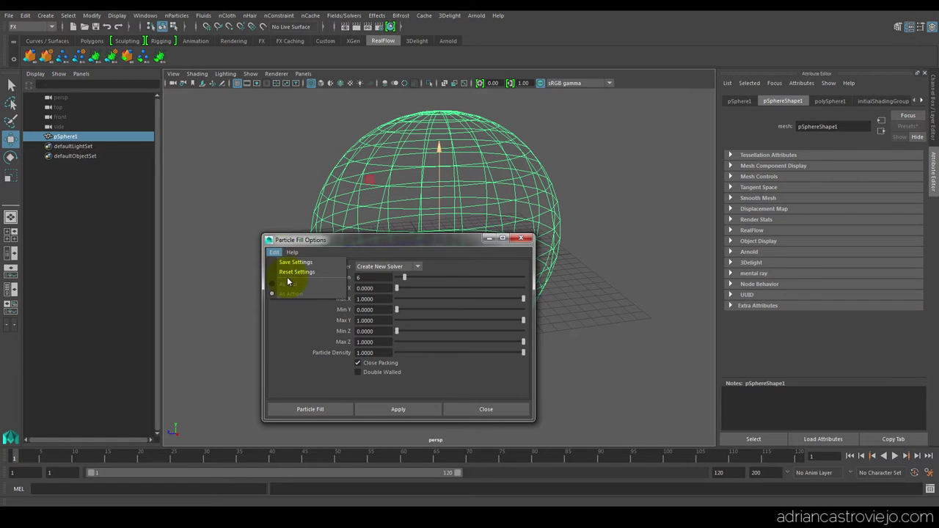
pyautogui.click(297, 271)
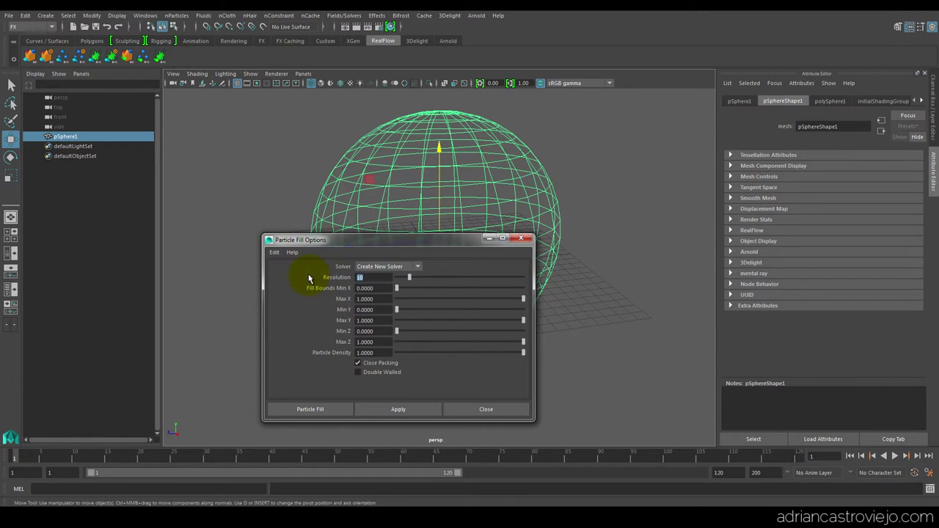
pyautogui.moveTo(443, 241); pyautogui.dragTo(284, 202)
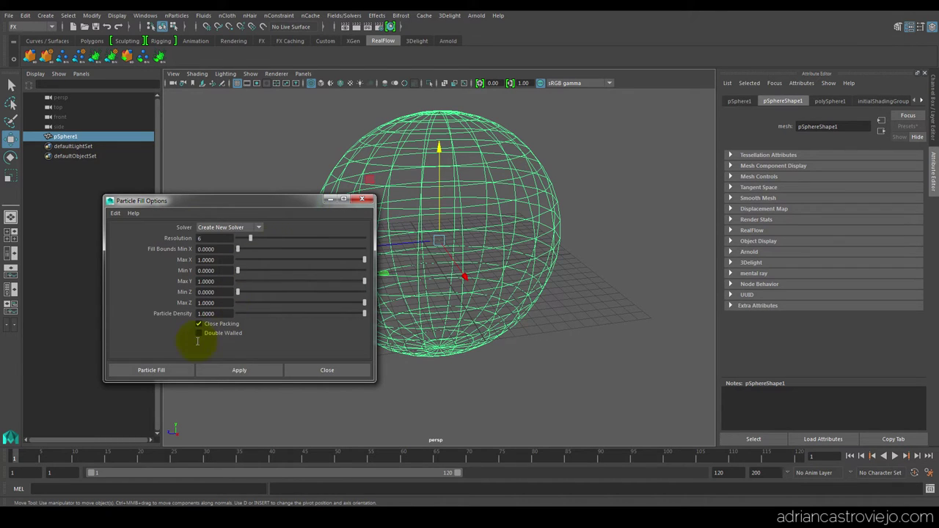
pyautogui.moveTo(202, 198); pyautogui.dragTo(209, 161)
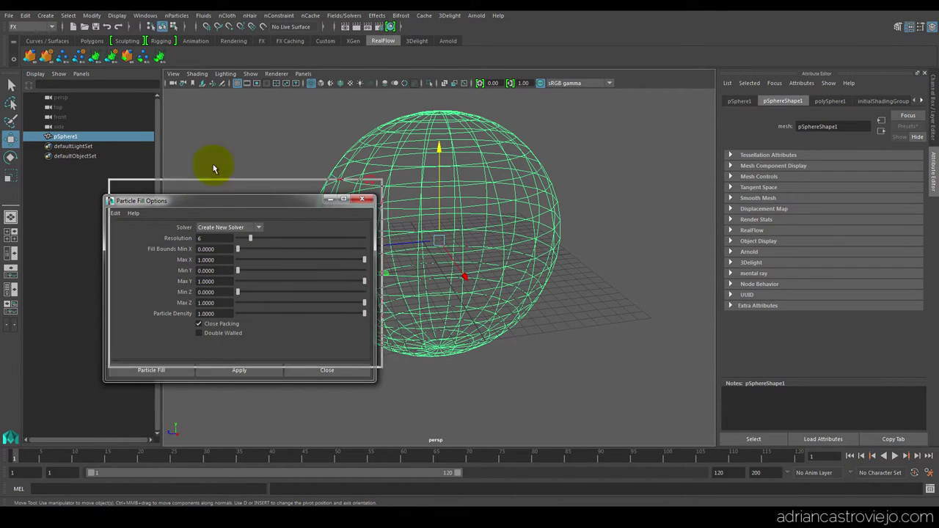
pyautogui.click(157, 332)
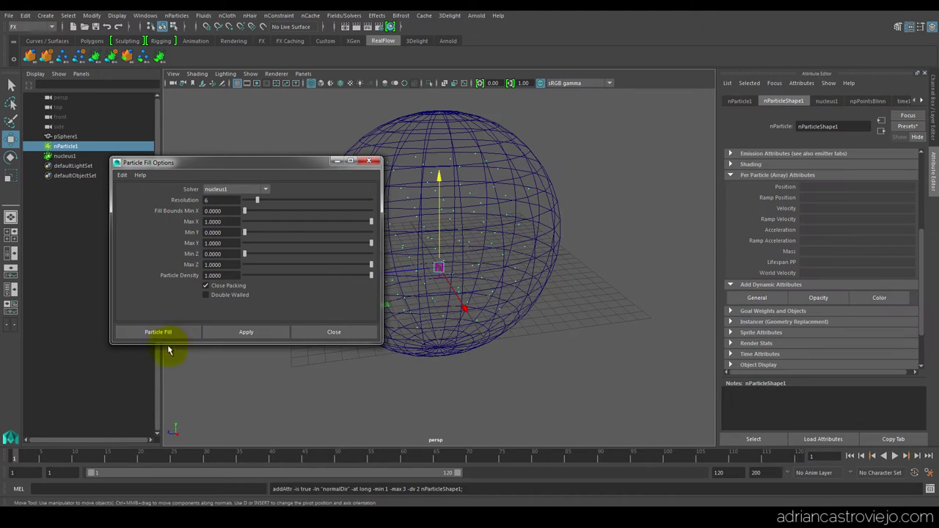
pyautogui.click(334, 332)
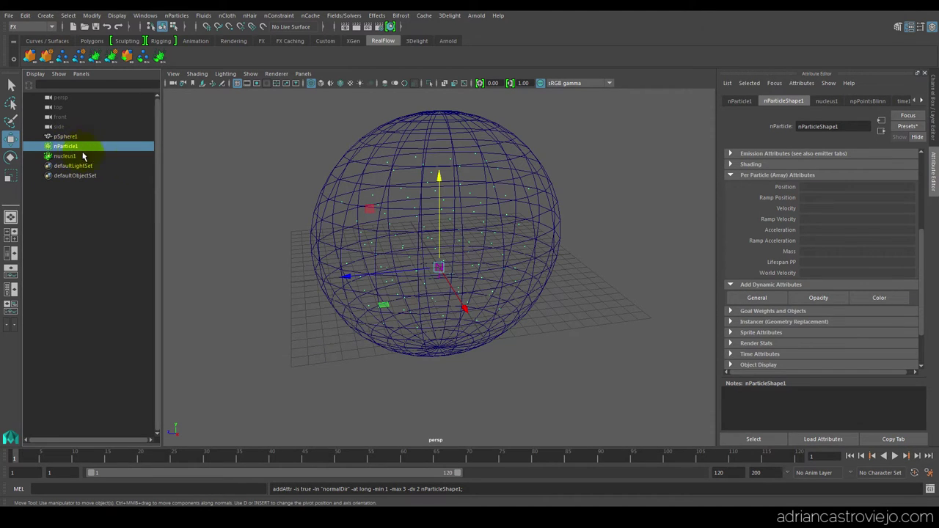
# Set nParticleShape1's Particle Render Type to Spheres
pyautogui.scroll(3, 827, 209)
pyautogui.scroll(3, 827, 215)
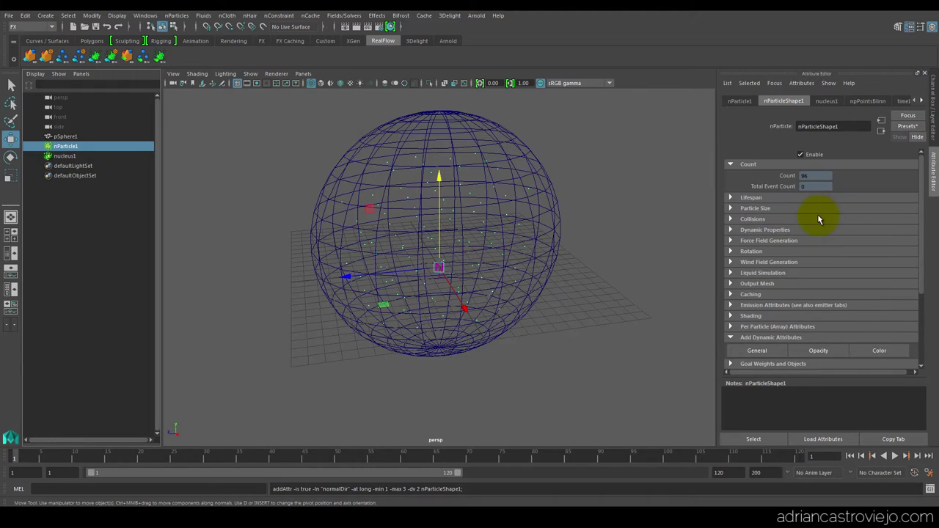
pyautogui.click(749, 165)
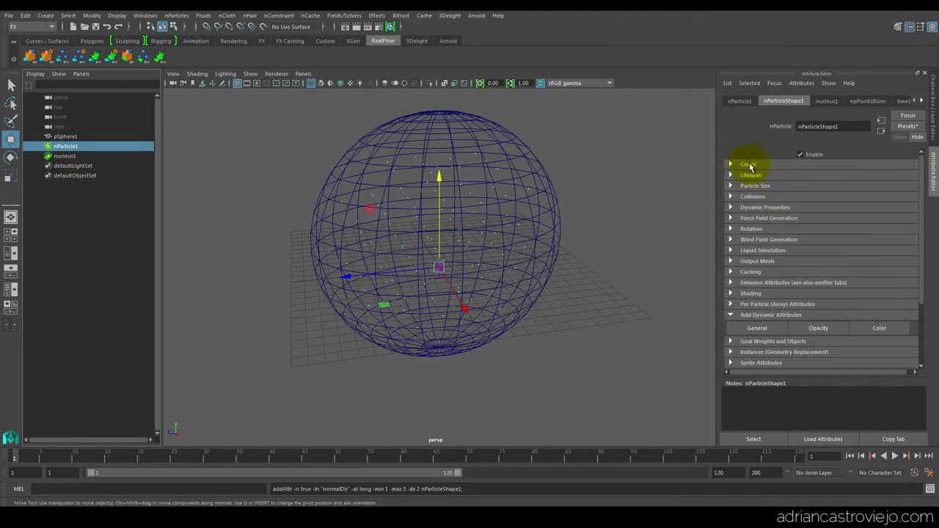
pyautogui.click(744, 314)
pyautogui.scroll(-2, 775, 256)
pyautogui.scroll(-2, 786, 237)
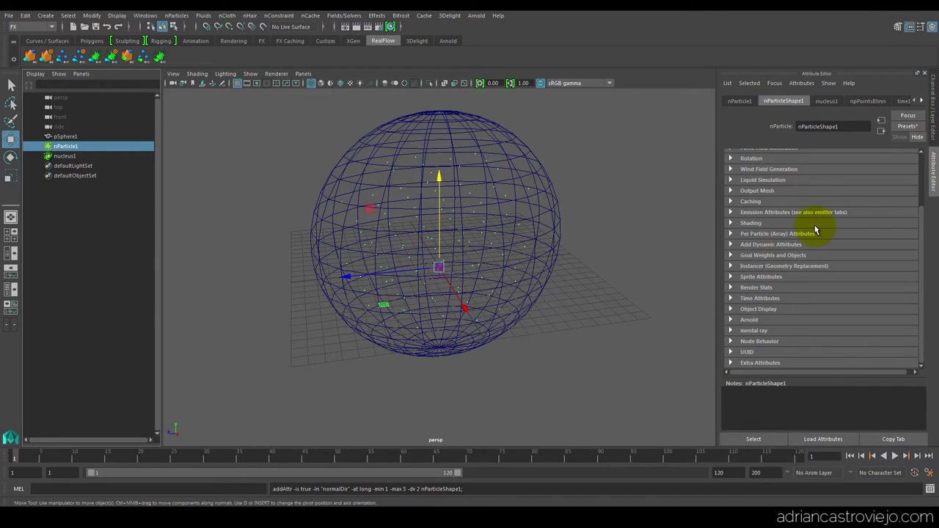
pyautogui.click(748, 223)
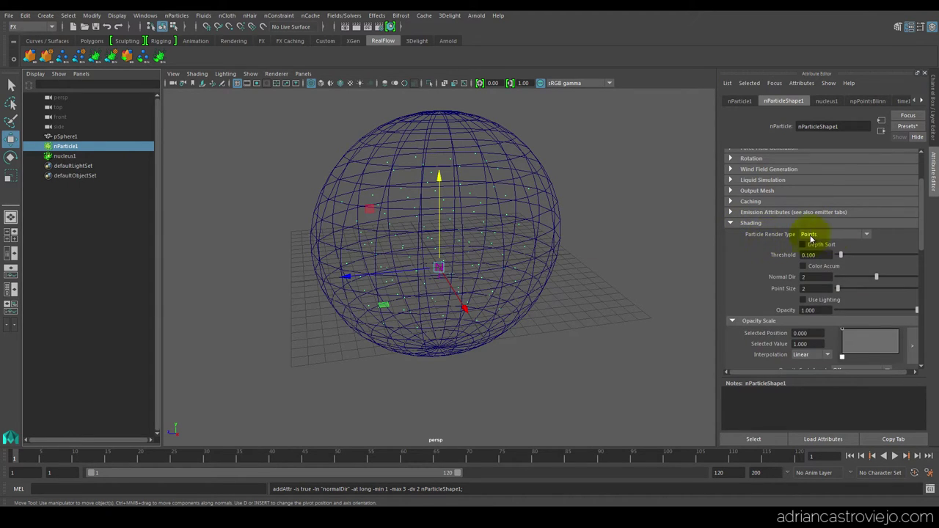
pyautogui.click(833, 235)
pyautogui.click(817, 287)
pyautogui.click(739, 224)
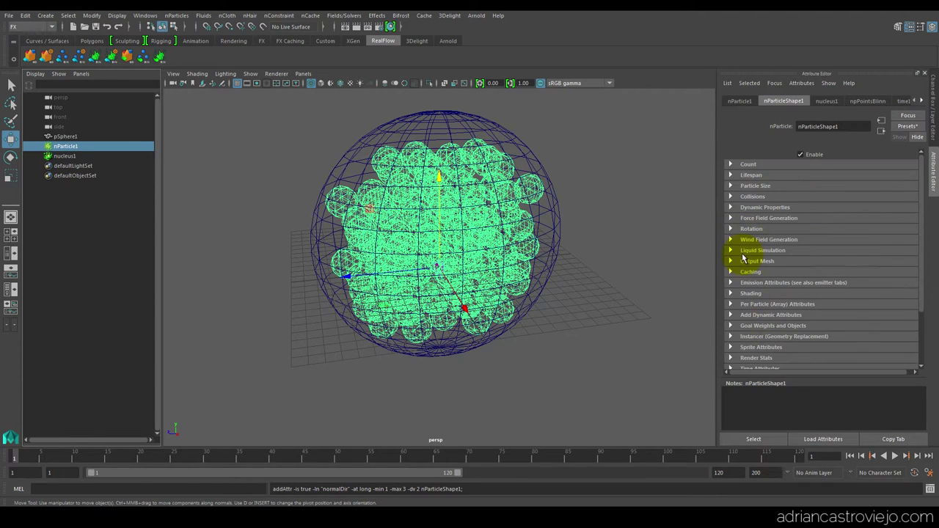
# Reduce the nParticle Radius to 1
pyautogui.click(756, 184)
pyautogui.moveTo(818, 197); pyautogui.dragTo(785, 196)
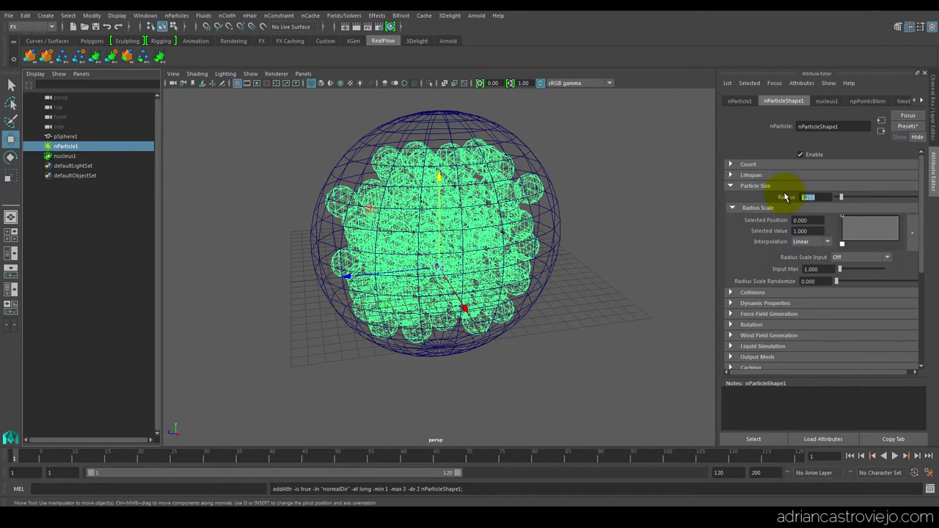
pyautogui.write('1')
pyautogui.press('Return')
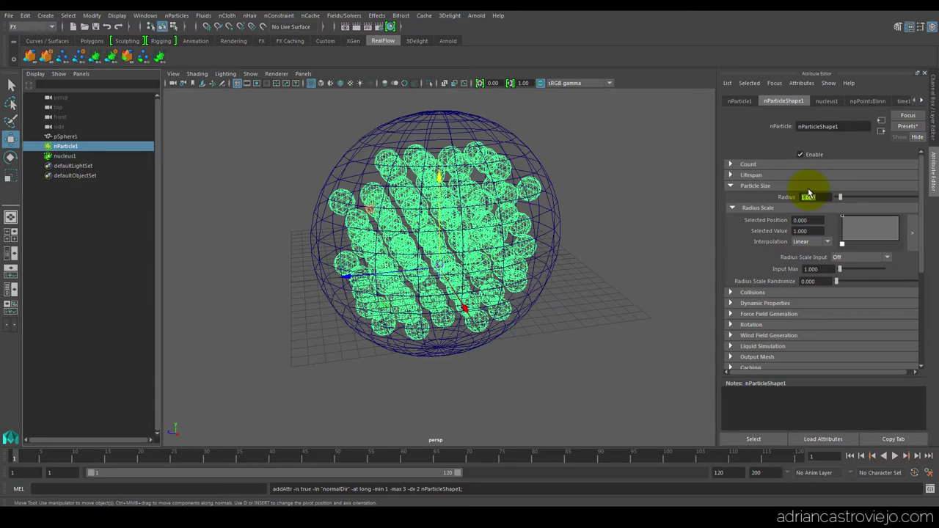
pyautogui.click(731, 186)
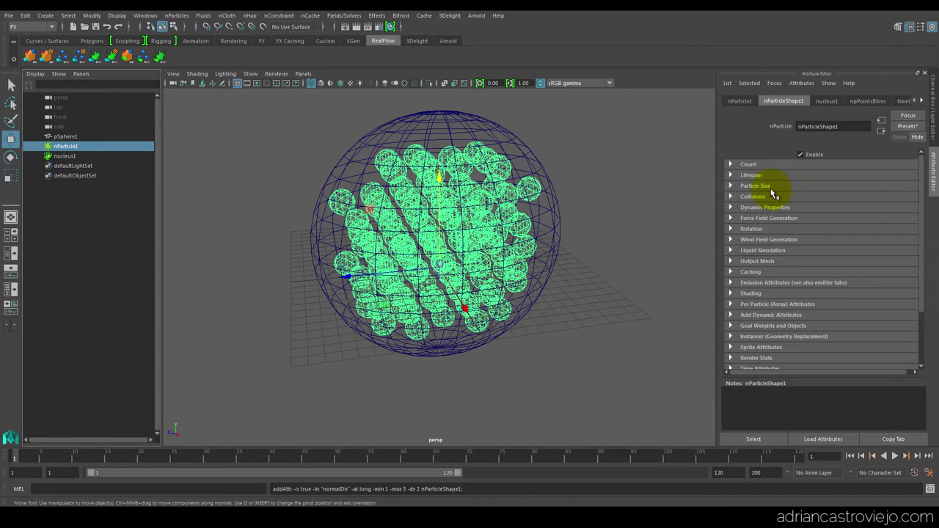
pyautogui.click(59, 156)
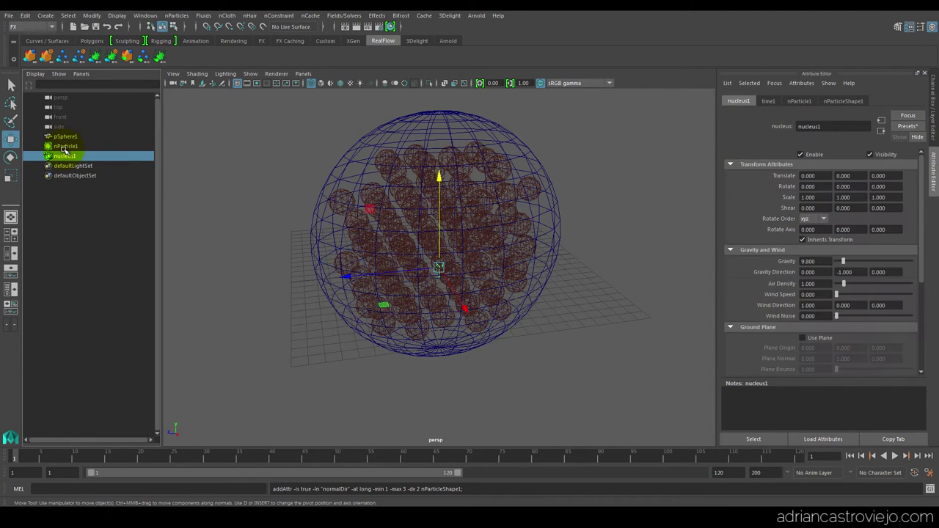
# Preview the nParticle1 simulation and rewind to the first frame
pyautogui.click(63, 146)
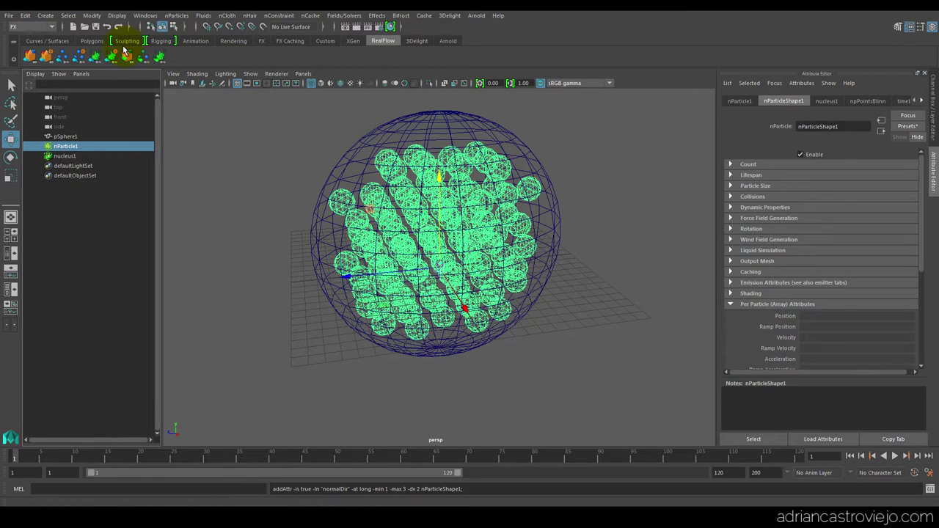
pyautogui.click(895, 456)
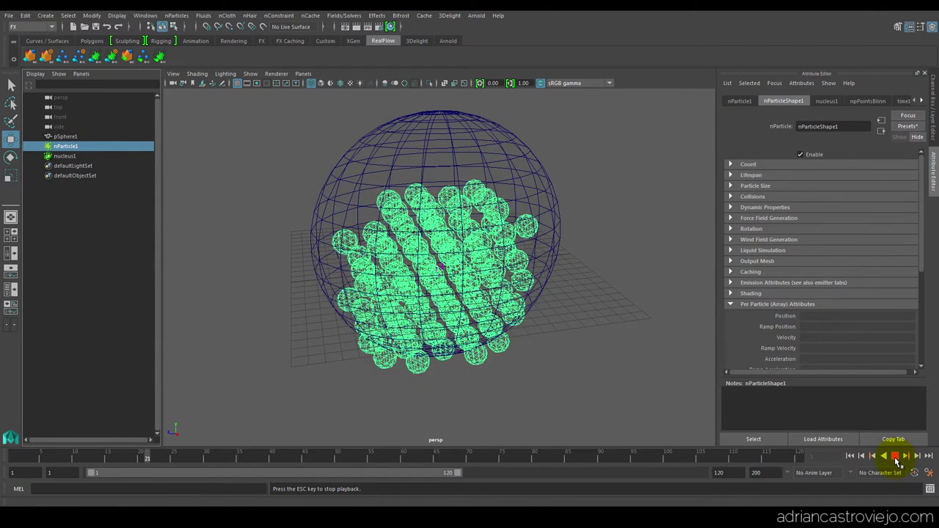
pyautogui.click(895, 456)
pyautogui.hotkey('alt', 'shift', 'v')
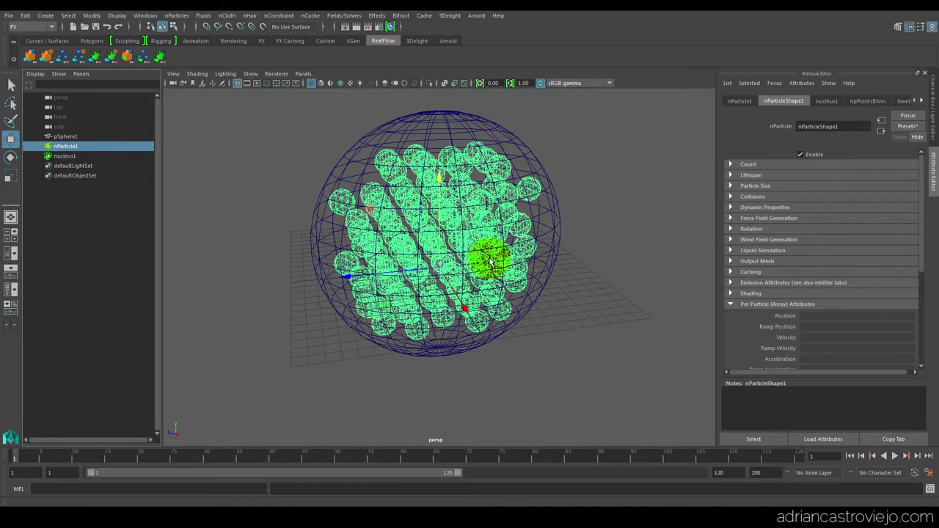
# Enable Ignore Solver Gravity, preview the simulation and return to frame 1
pyautogui.click(729, 305)
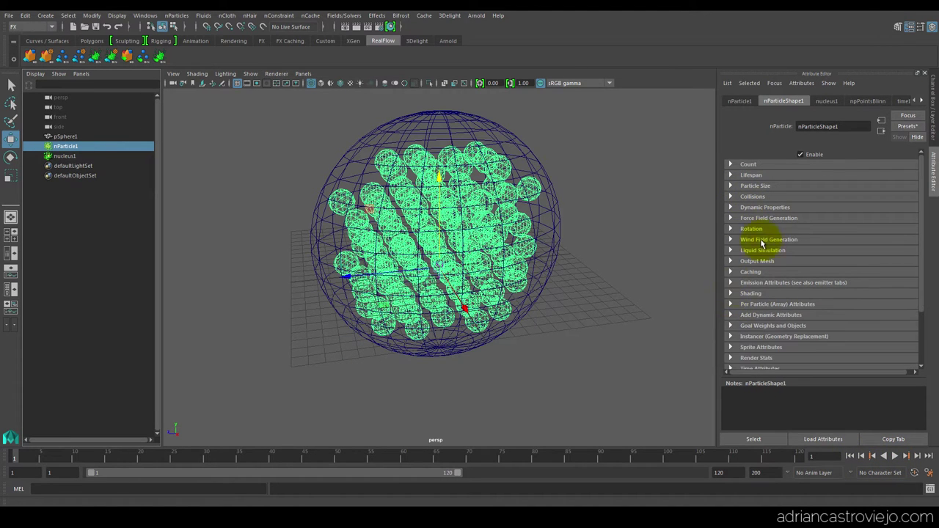
pyautogui.click(748, 209)
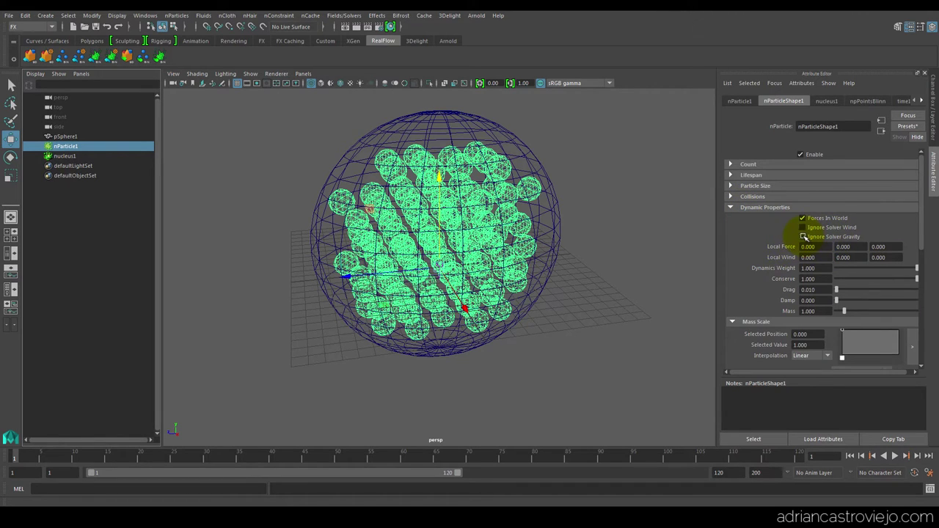
pyautogui.click(801, 236)
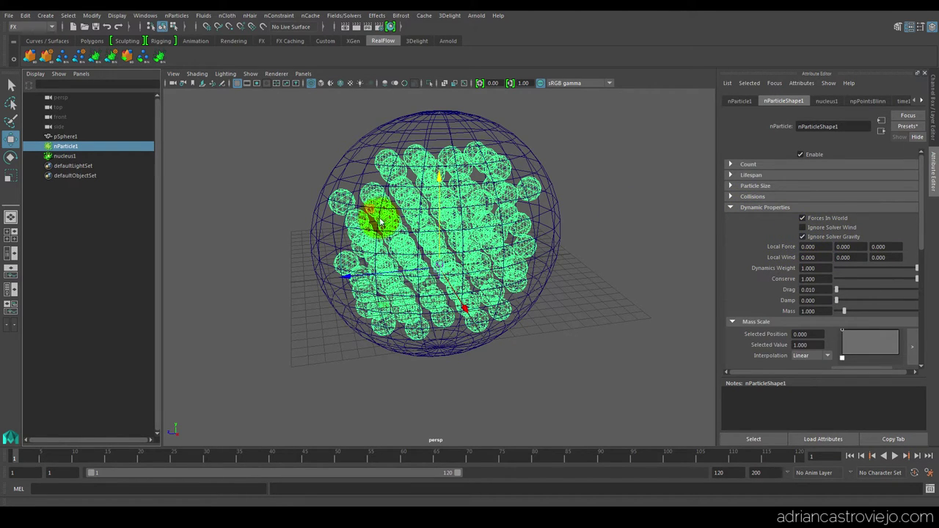
pyautogui.click(895, 456)
pyautogui.click(895, 456)
pyautogui.click(850, 456)
# Check that the particle Lifespan mode is Live forever
pyautogui.click(731, 209)
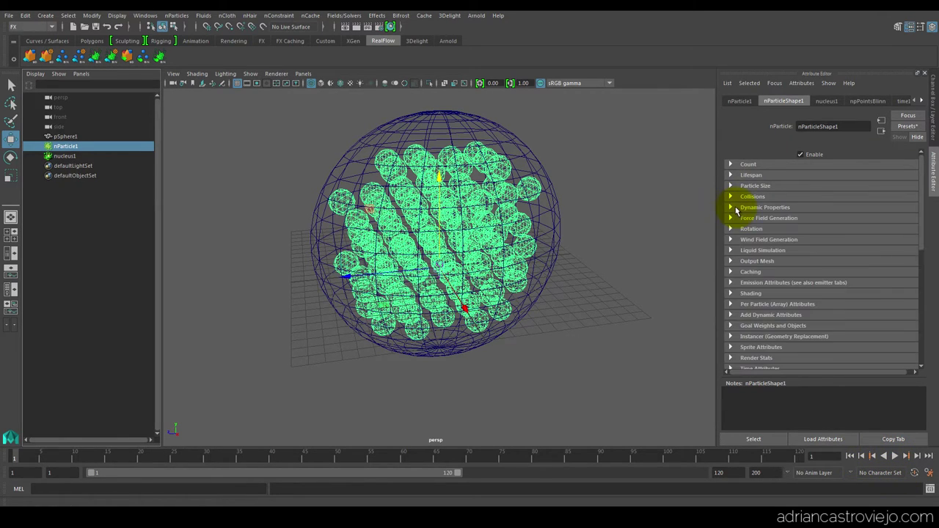
pyautogui.click(741, 188)
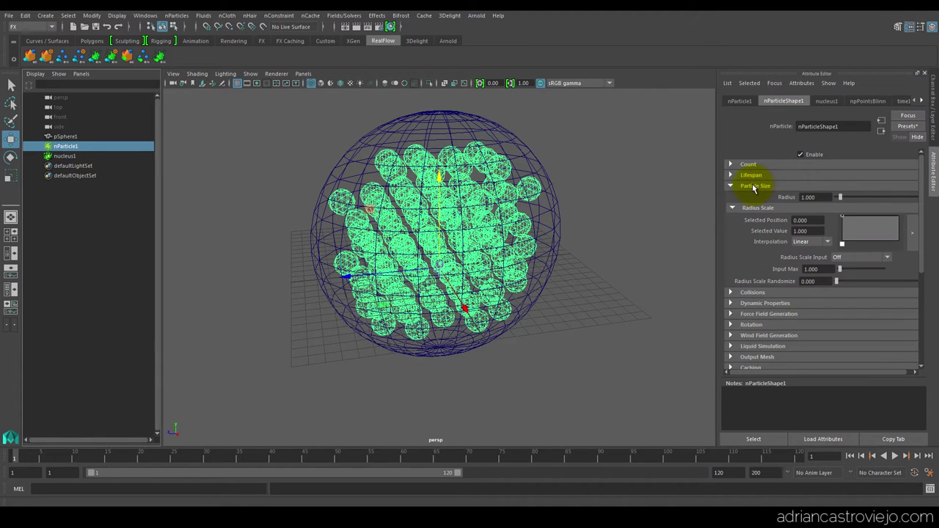
pyautogui.click(757, 188)
pyautogui.click(752, 176)
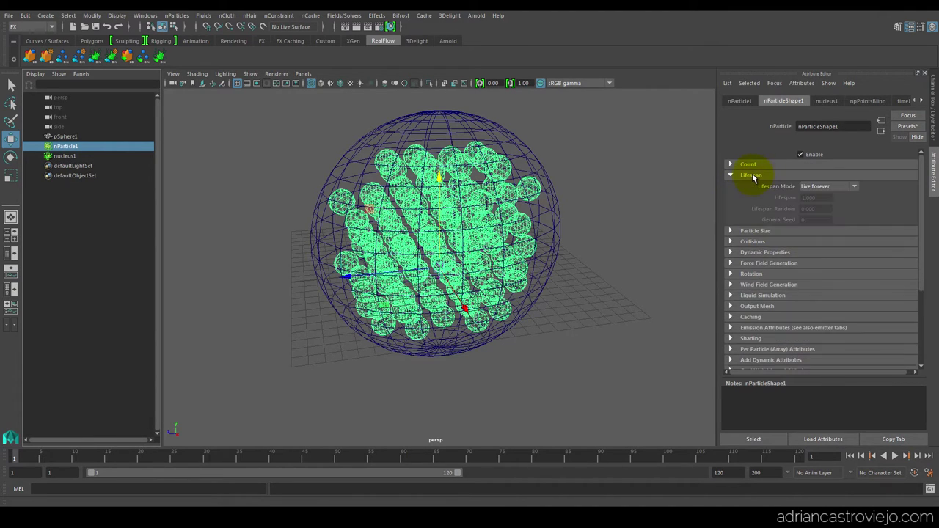
pyautogui.click(752, 176)
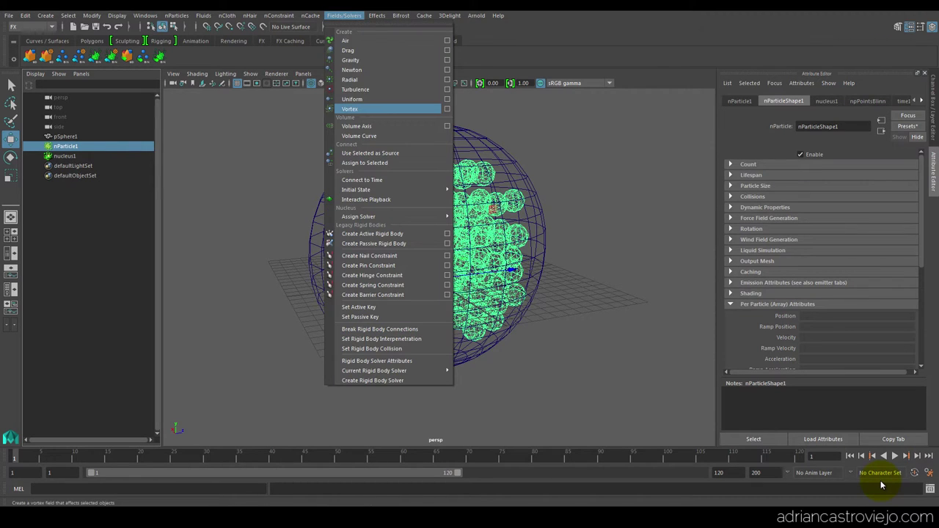
# Create a turbulence field with its Volume shape set to Cube
pyautogui.click(447, 89)
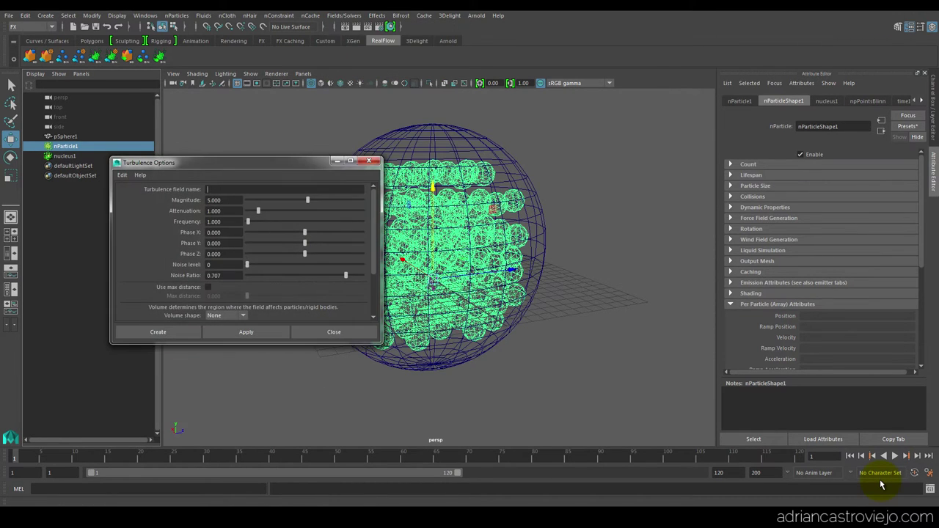
pyautogui.click(122, 175)
pyautogui.press('Escape')
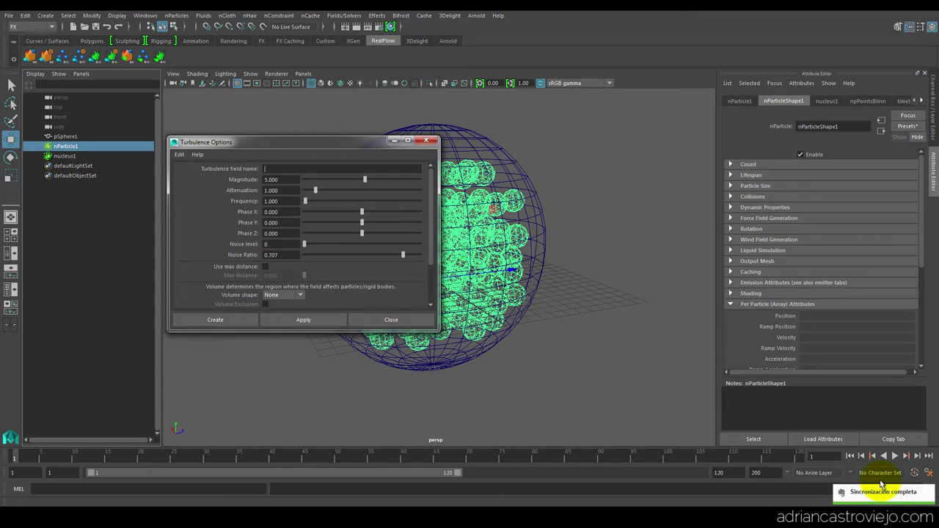
pyautogui.press('Tab')
pyautogui.press('Tab')
pyautogui.press('Tab')
pyautogui.press('Tab')
pyautogui.press('Tab')
pyautogui.press('Tab')
pyautogui.press('Tab')
pyautogui.press('space')
pyautogui.press('Down')
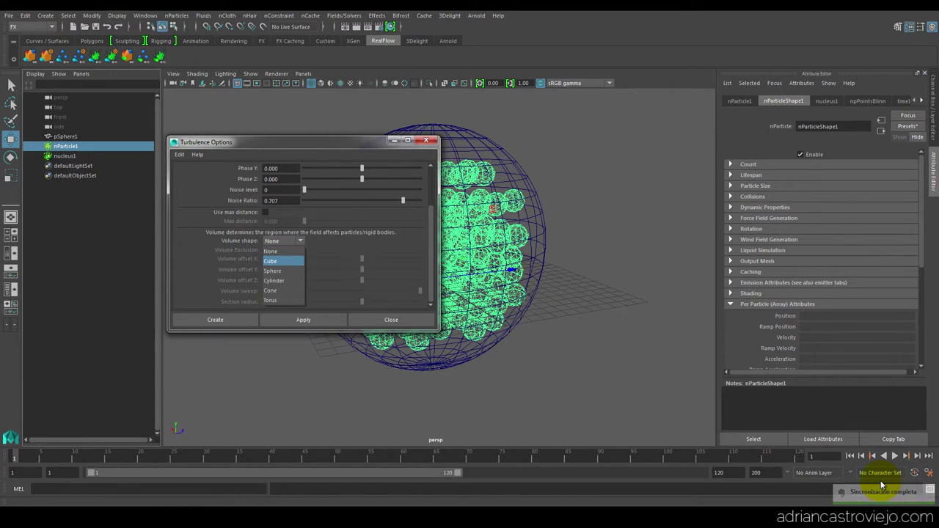
pyautogui.press('Return')
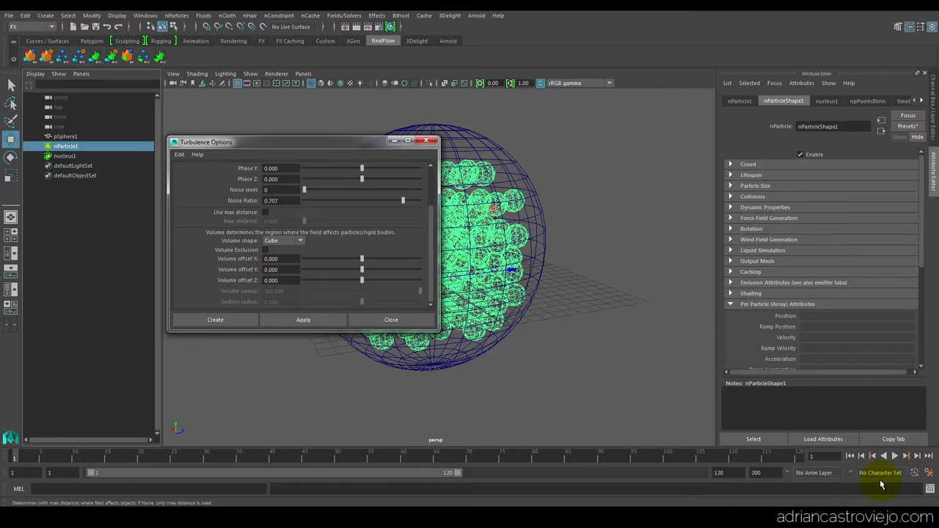
pyautogui.press('Tab')
pyautogui.press('Tab')
pyautogui.press('Tab')
pyautogui.press('Tab')
pyautogui.press('Tab')
pyautogui.press('Tab')
pyautogui.press('Tab')
pyautogui.press('Return')
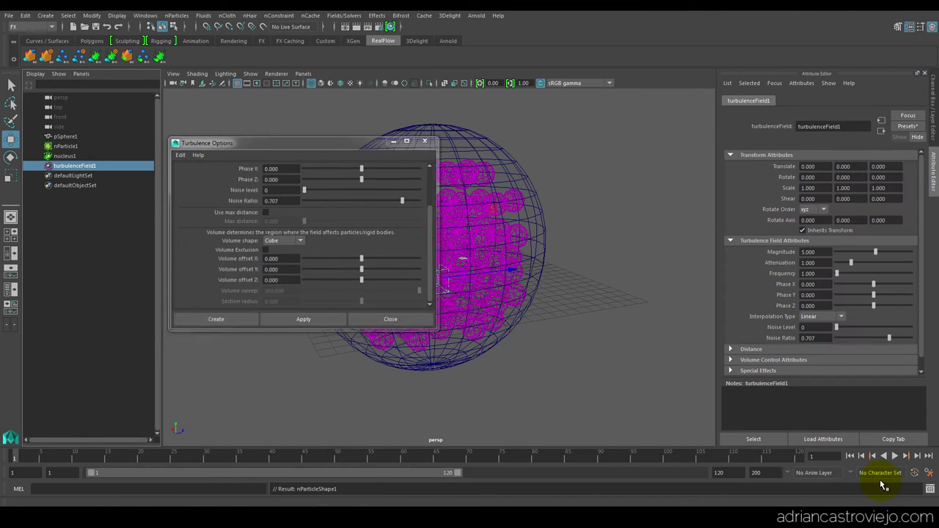
pyautogui.press('r')
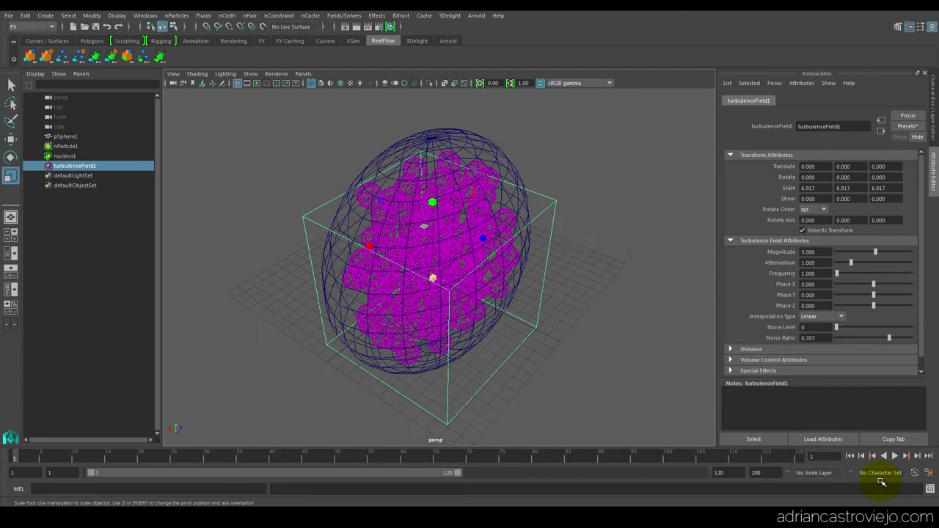
# Scale turbulenceField1 to 11.62 and lift it around the particle sphere, then preview and rewind
pyautogui.press('w')
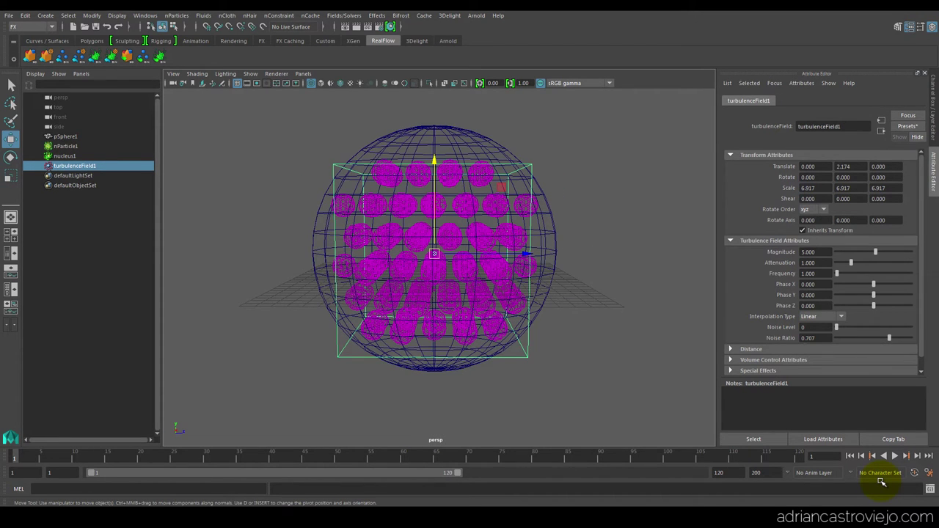
pyautogui.press('r')
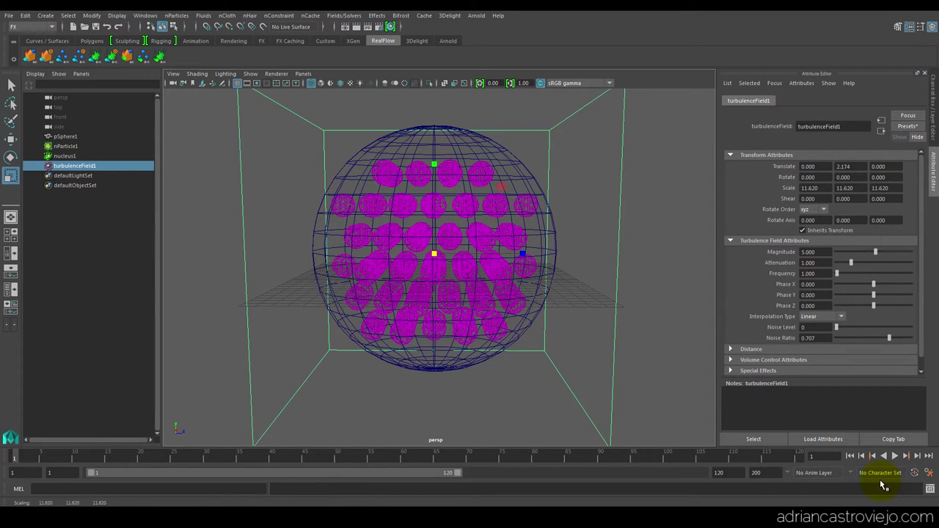
pyautogui.hotkey('alt', 'v')
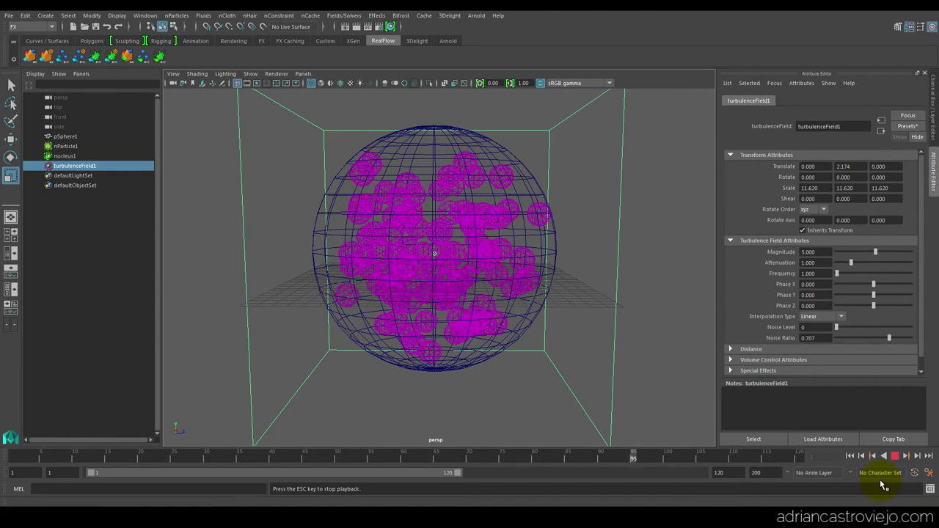
pyautogui.press('Escape')
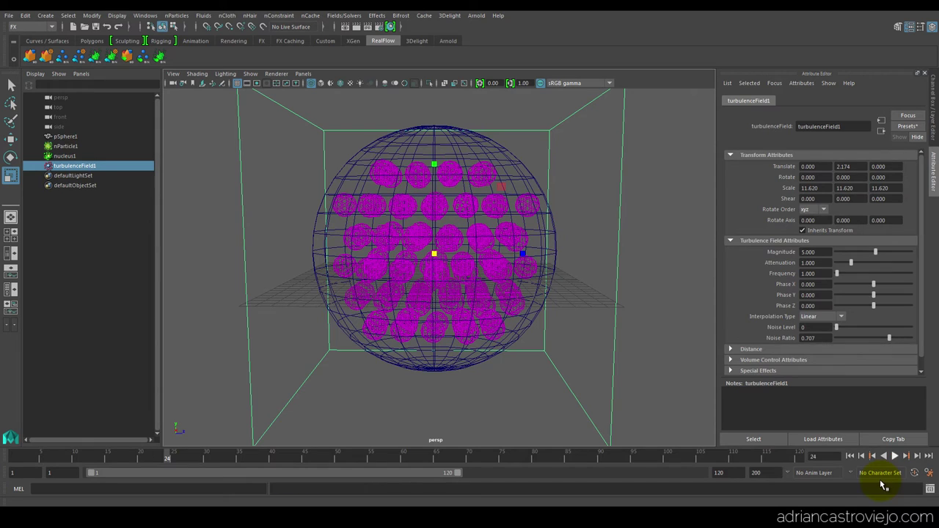
pyautogui.click(849, 456)
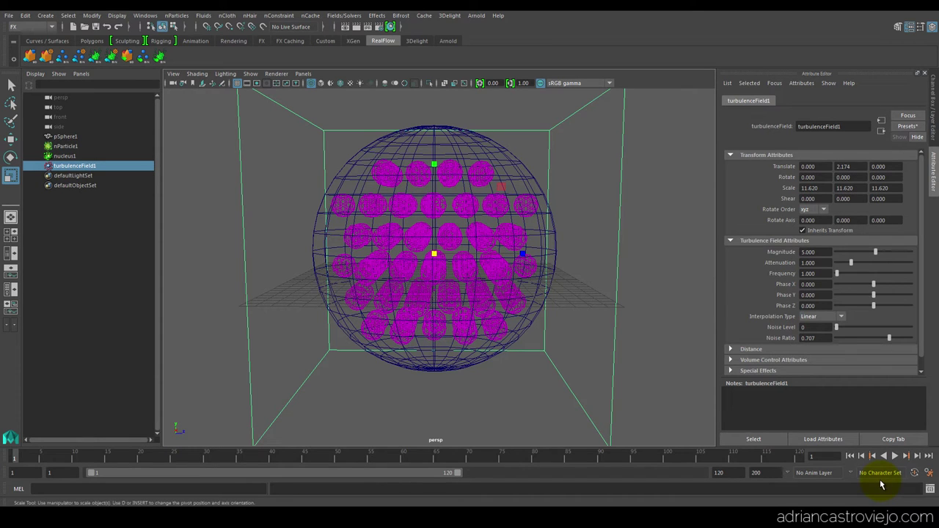
pyautogui.hotkey('ctrl', 'z')
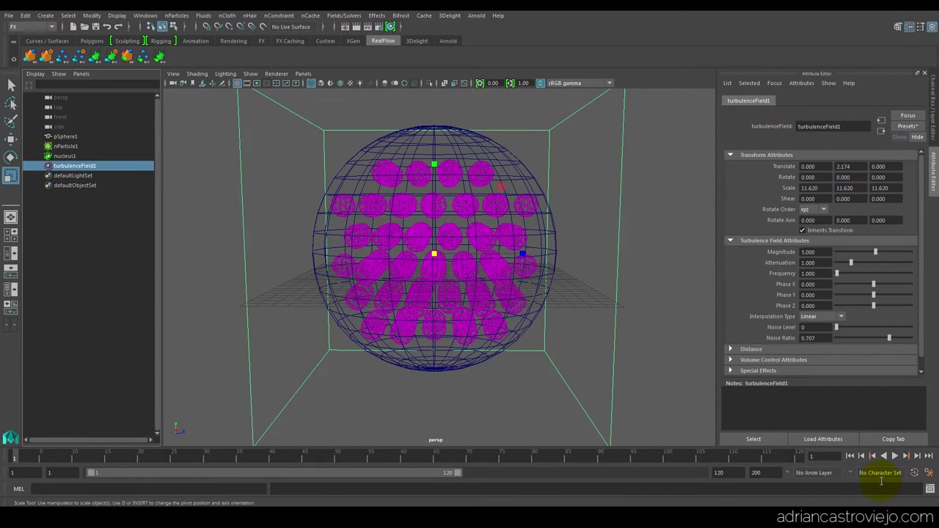
# Enter Magnitude 10 and Attenuation 0.5 in turbulenceField1's attributes
pyautogui.write('10')
pyautogui.press('Tab')
pyautogui.write('.')
pyautogui.write('5')
pyautogui.press('Return')
# Preview the stronger turbulence and rewind to frame 1
pyautogui.hotkey('alt', 'v')
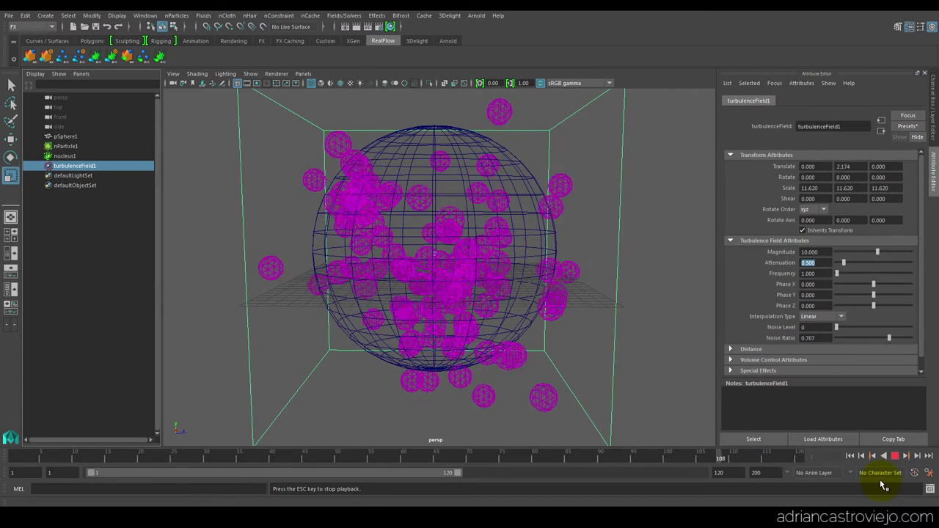
pyautogui.press('Escape')
pyautogui.hotkey('alt', 'shift', 'v')
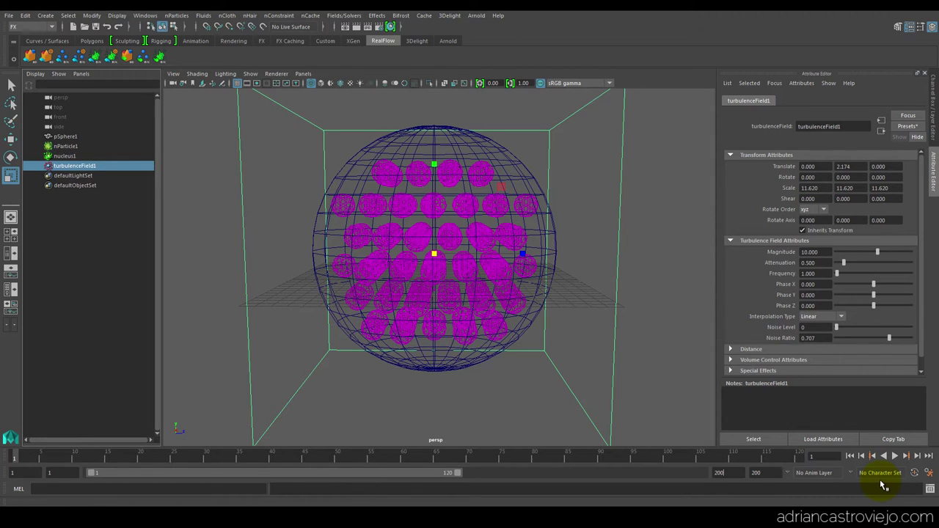
# Set the playback end frame to 200 and select nParticle1
pyautogui.press('Return')
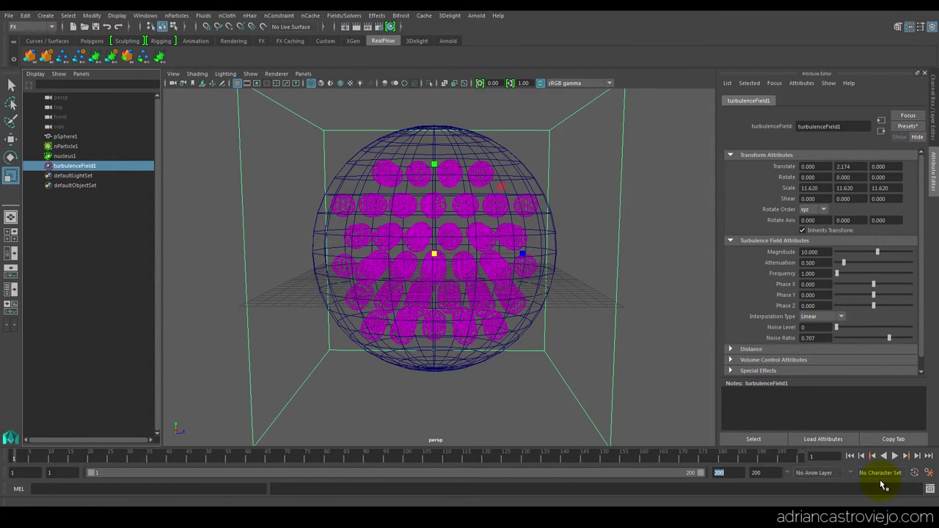
pyautogui.press('Up')
pyautogui.press('Up')
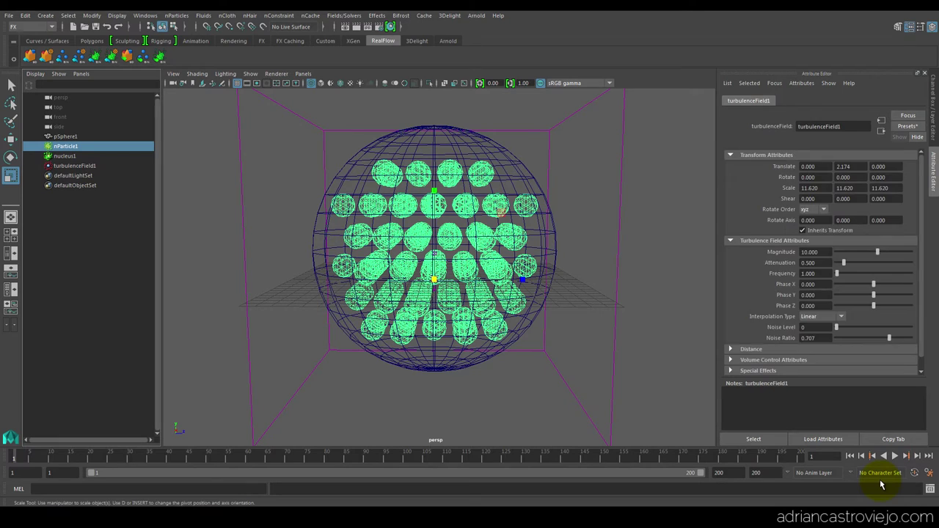
pyautogui.press('alt')
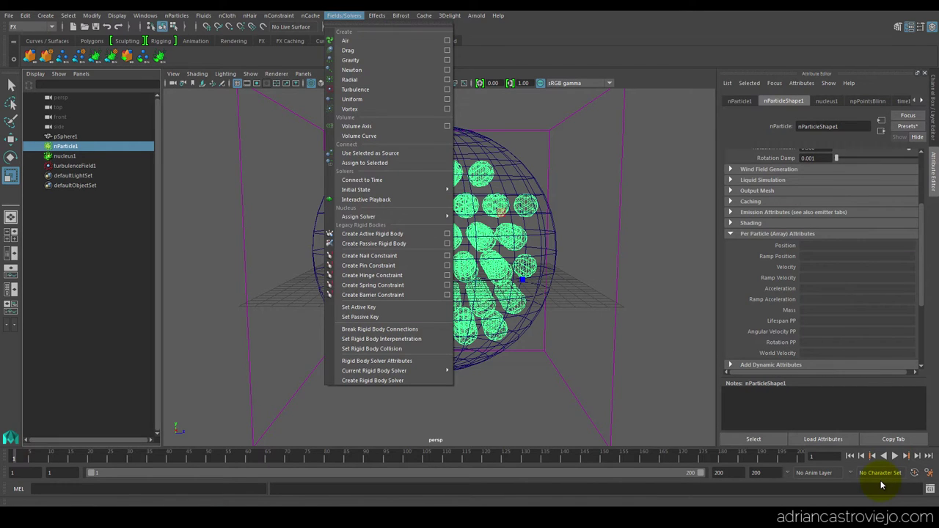
# Create a Newton field from the Fields/Solvers Newton option box
pyautogui.press('Down')
pyautogui.press('Down')
pyautogui.press('Down')
pyautogui.press('Right')
pyautogui.press('Return')
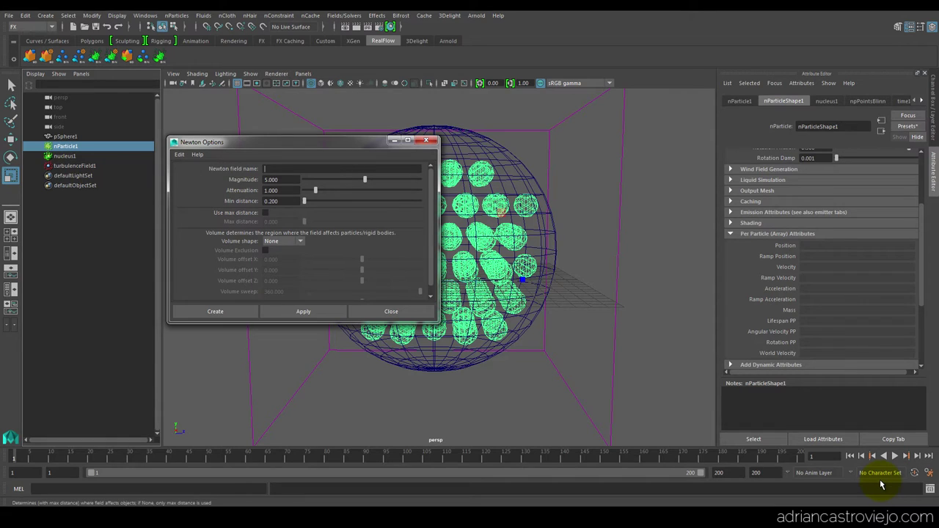
pyautogui.press('Tab')
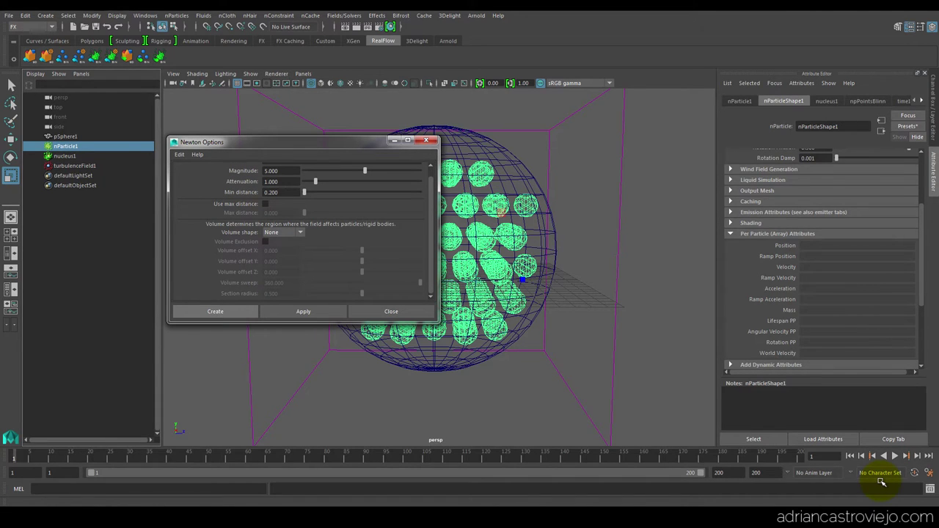
pyautogui.press('Return')
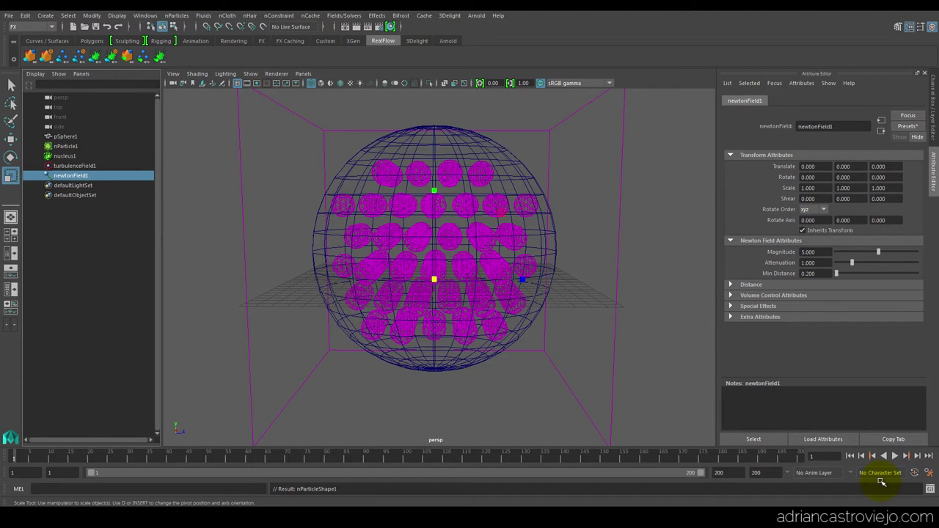
# Undo the last field scaling and set the Newton field's volume shape to Cube
pyautogui.hotkey('ctrl', 'z')
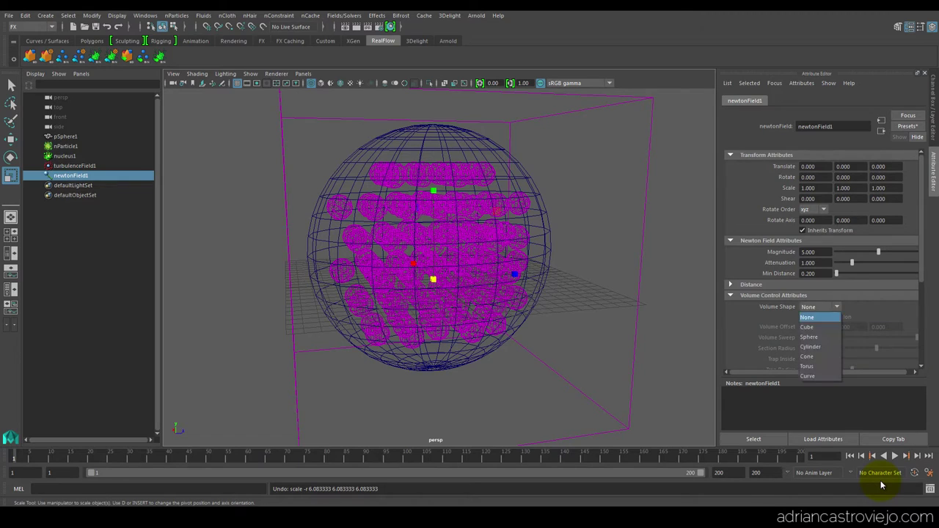
pyautogui.press('Up')
pyautogui.press('Up')
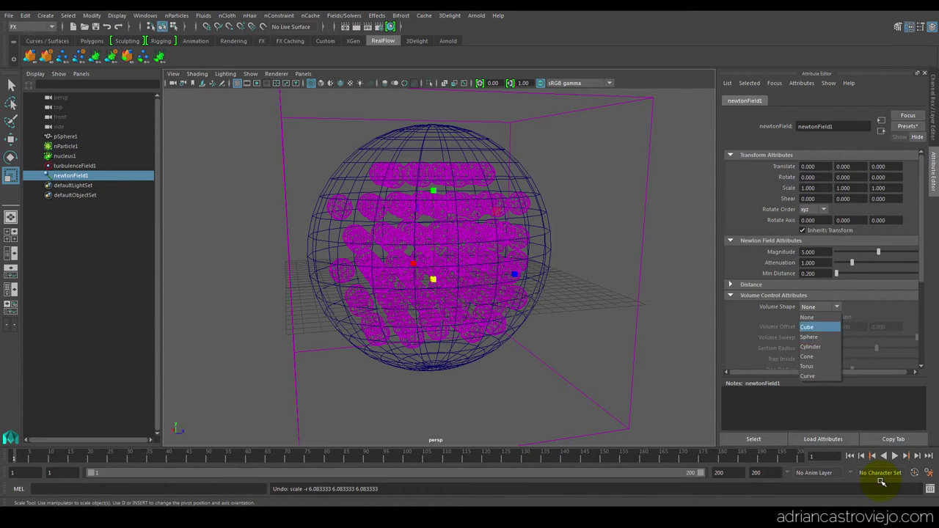
pyautogui.press('Return')
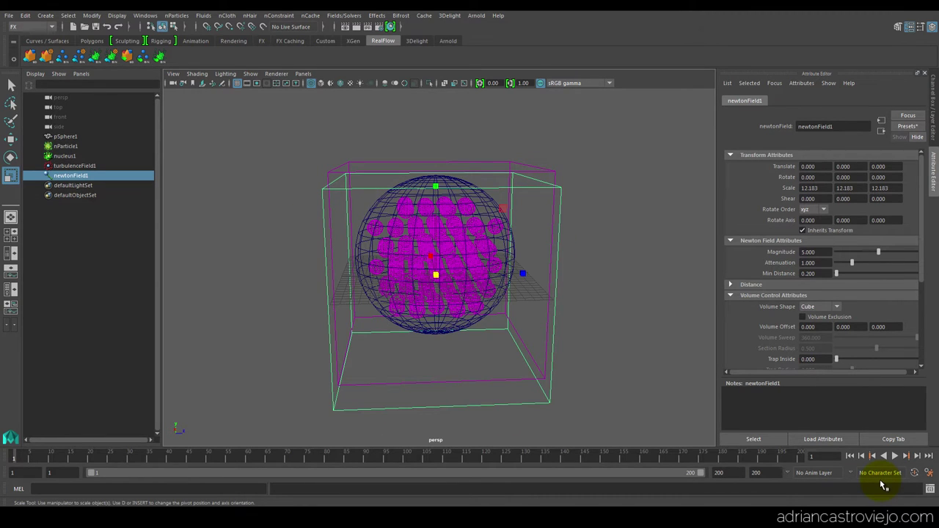
# Give the Newton field Attenuation 0.5 and Magnitude 25, then play the simulation to test it
pyautogui.write('0.5')
pyautogui.press('Return')
pyautogui.hotkey('shift', 'Tab')
pyautogui.write('25')
pyautogui.press('Return')
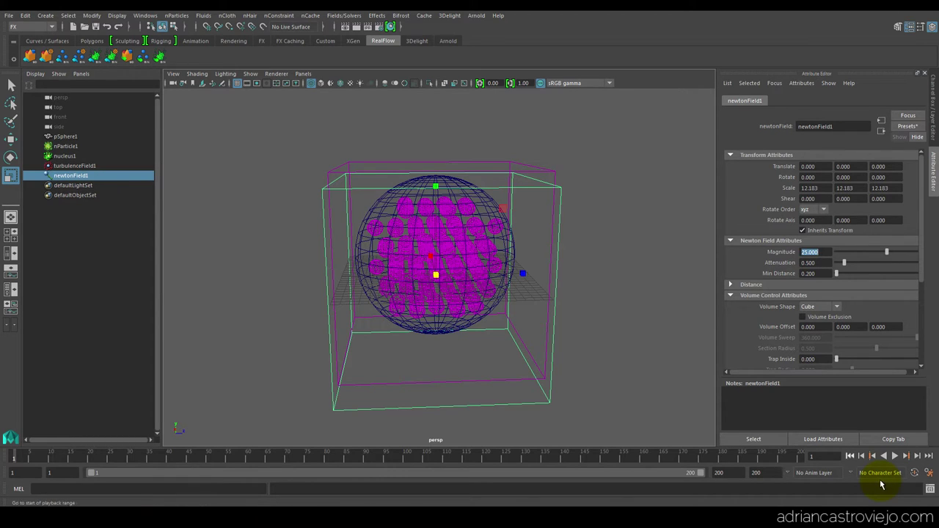
pyautogui.hotkey('alt', 'v')
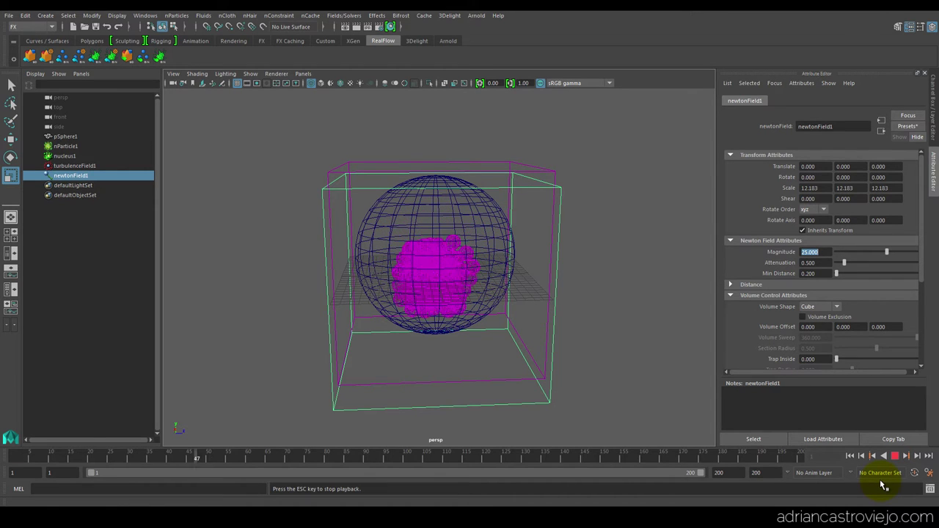
pyautogui.press('Escape')
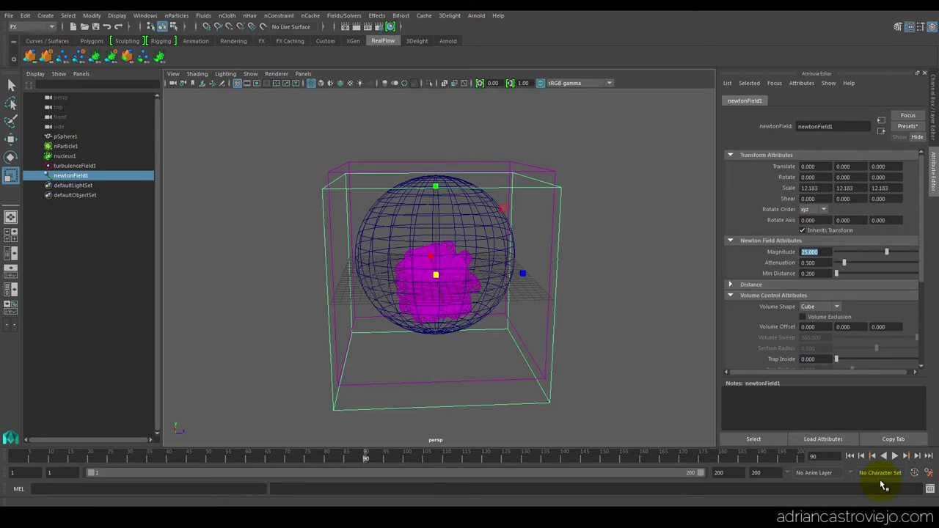
# Lower the Newton magnitude to 10, replay the simulation, and rewind to frame 1
pyautogui.write('10')
pyautogui.press('Return')
pyautogui.hotkey('shift', 'alt', 'v')
pyautogui.hotkey('alt', 'v')
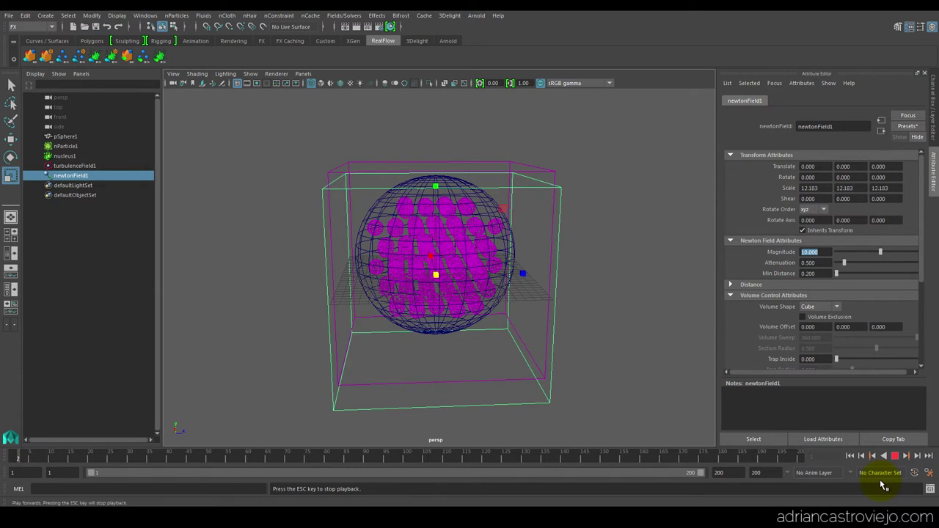
pyautogui.press('Escape')
pyautogui.hotkey('shift', 'alt', 'v')
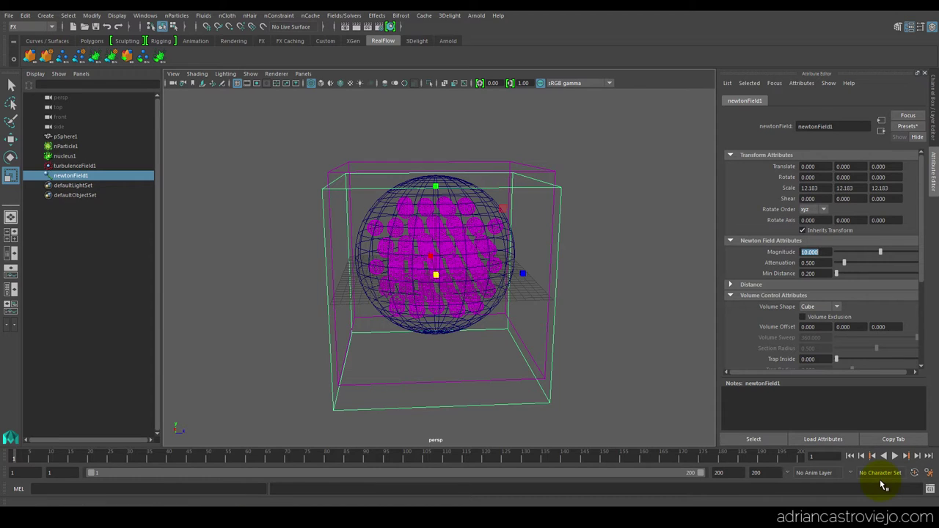
pyautogui.hotkey('ctrl', 'z')
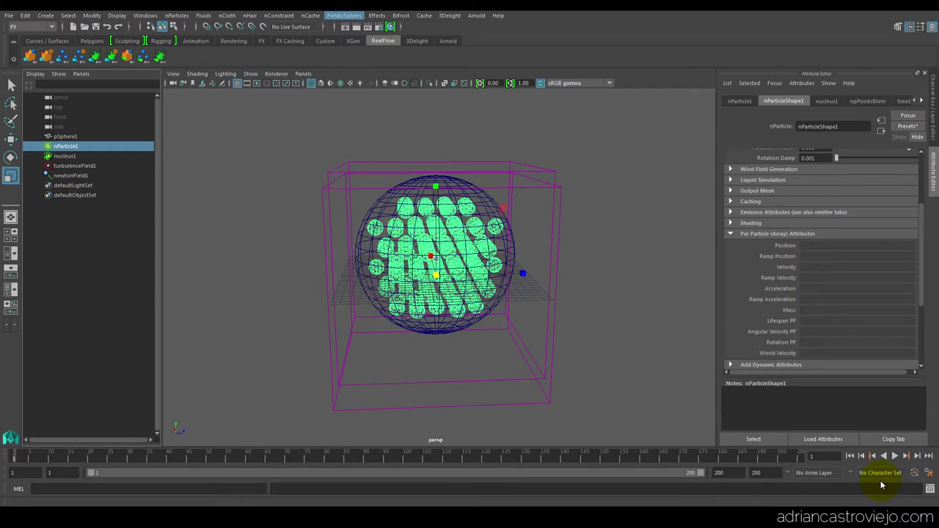
# Create a vortex field with a Cube volume shape around the particles
pyautogui.click(343, 15)
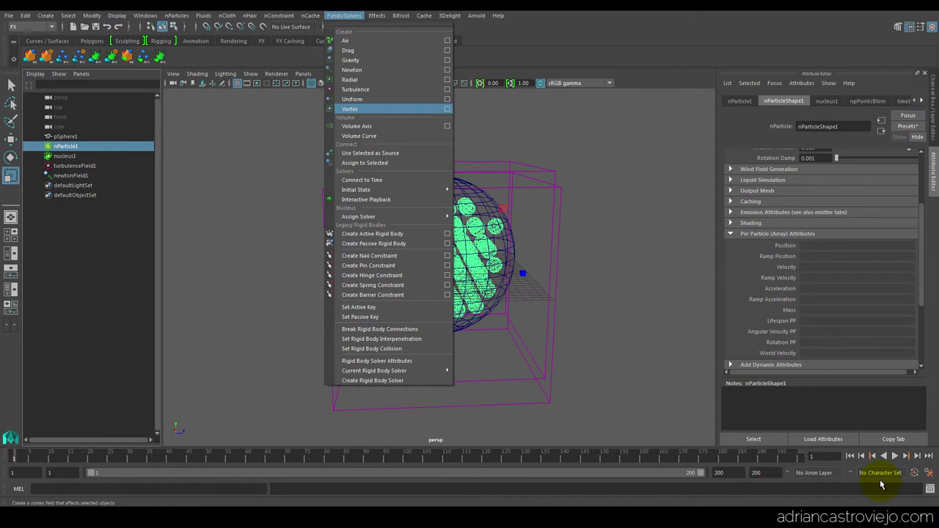
pyautogui.click(446, 108)
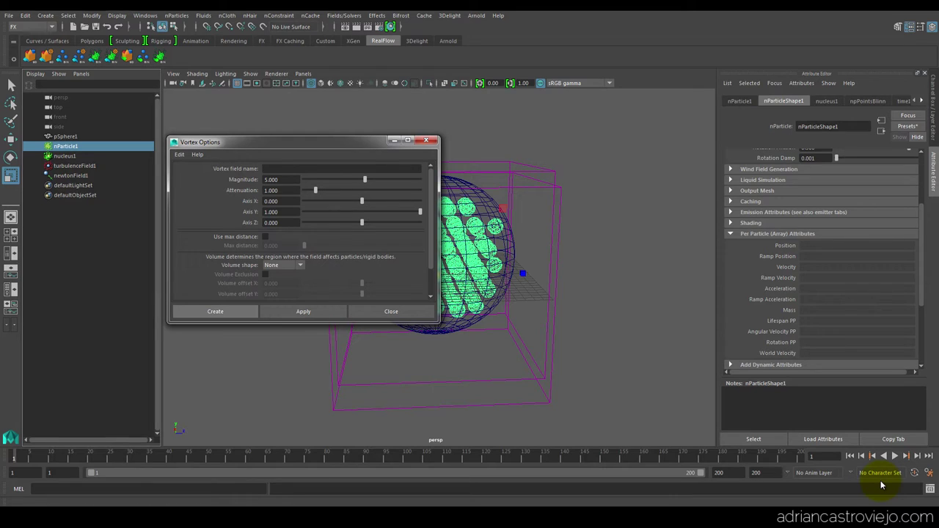
pyautogui.click(285, 264)
pyautogui.click(279, 283)
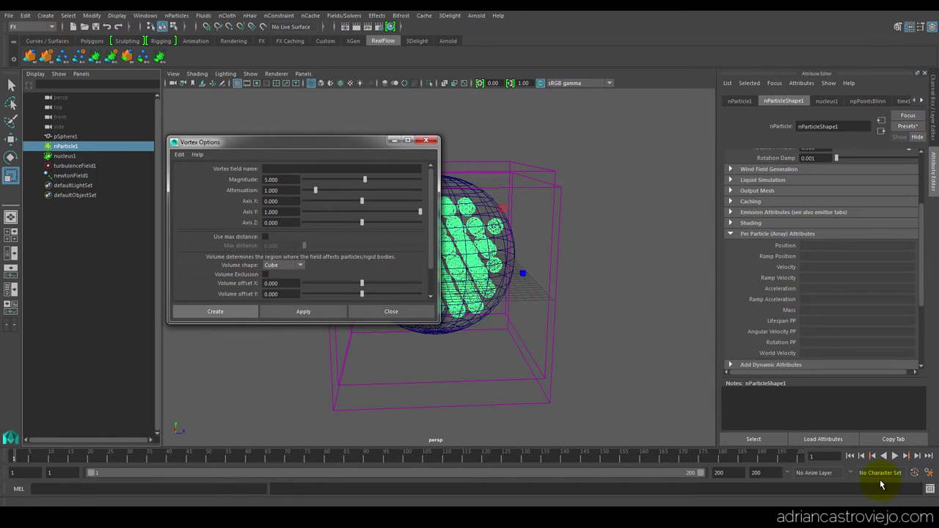
pyautogui.click(215, 311)
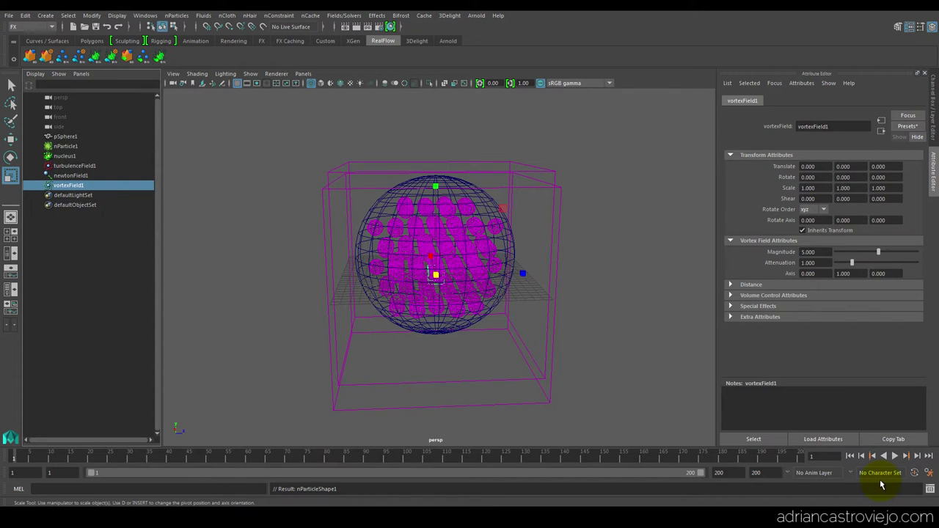
# Set the vortex attenuation to 0.6 and play to frame 110 to test it
pyautogui.press('Tab')
pyautogui.write('.6')
pyautogui.press('Return')
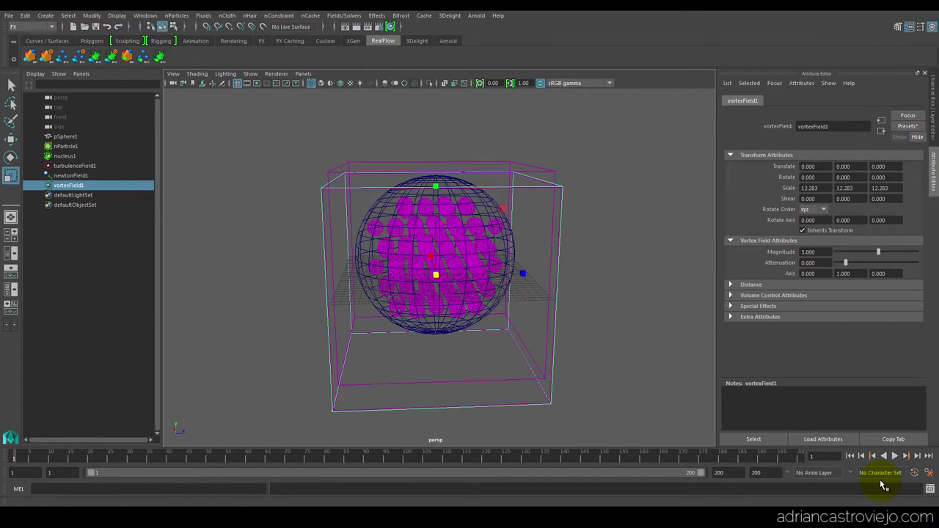
pyautogui.hotkey('alt', 'v')
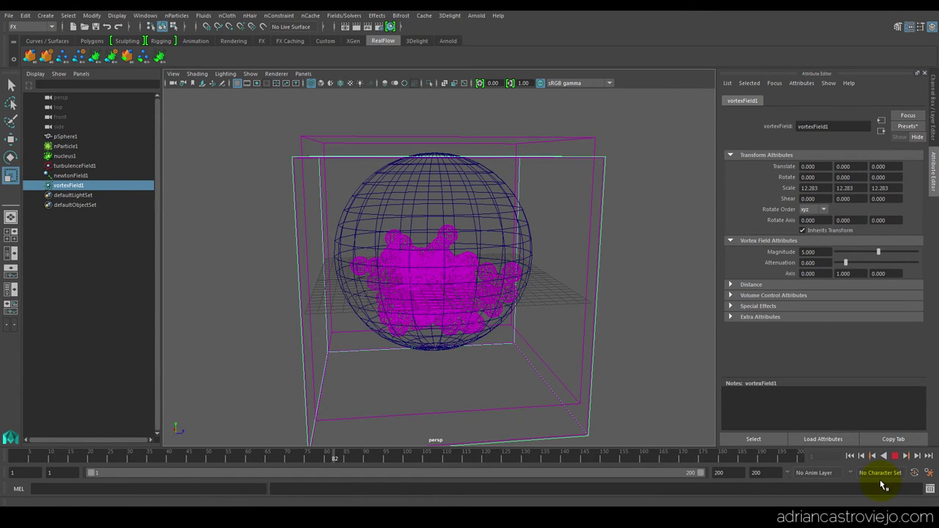
pyautogui.hotkey('alt', 'v')
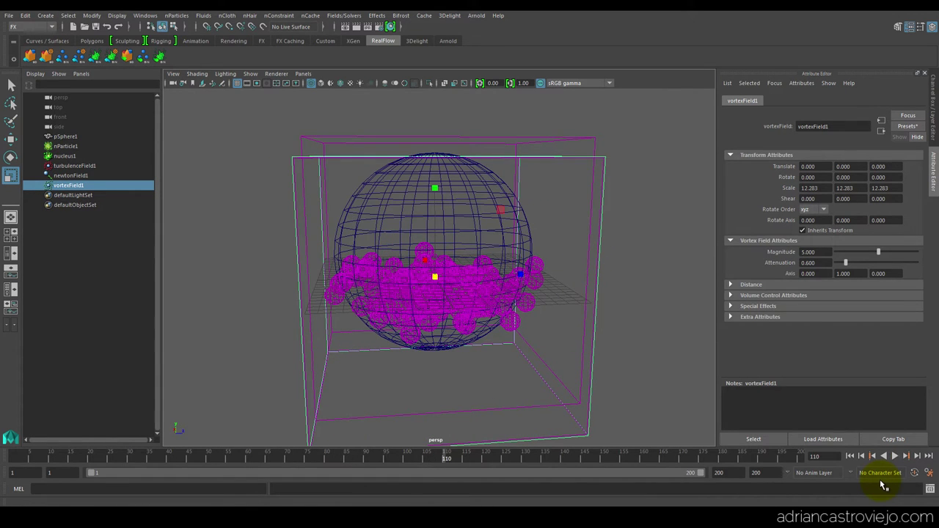
# Change the vortex attenuation to 0.8 and its magnitude to 2
pyautogui.write('.6')
pyautogui.press('Return')
pyautogui.hotkey('shift', 'Tab')
pyautogui.write('2')
pyautogui.press('Return')
# Replay the simulation from the start to test the swirl, then return to frame 1
pyautogui.hotkey('alt', 'shift', 'v')
pyautogui.hotkey('alt', 'v')
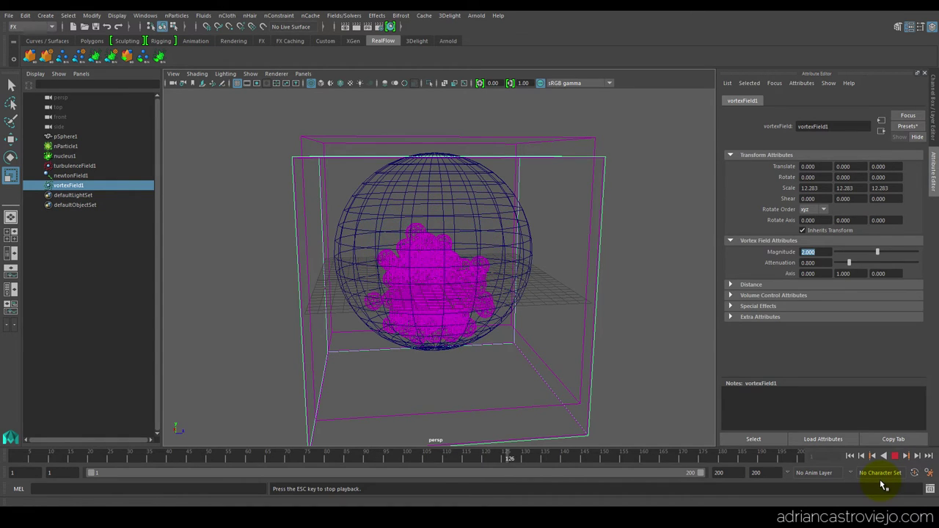
pyautogui.press('Escape')
pyautogui.hotkey('shift', 'alt', 'v')
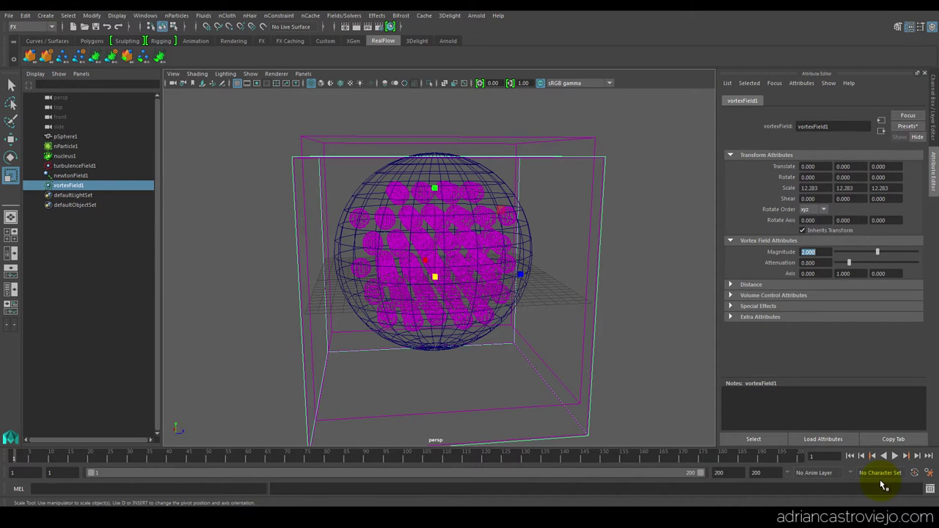
pyautogui.press('Up')
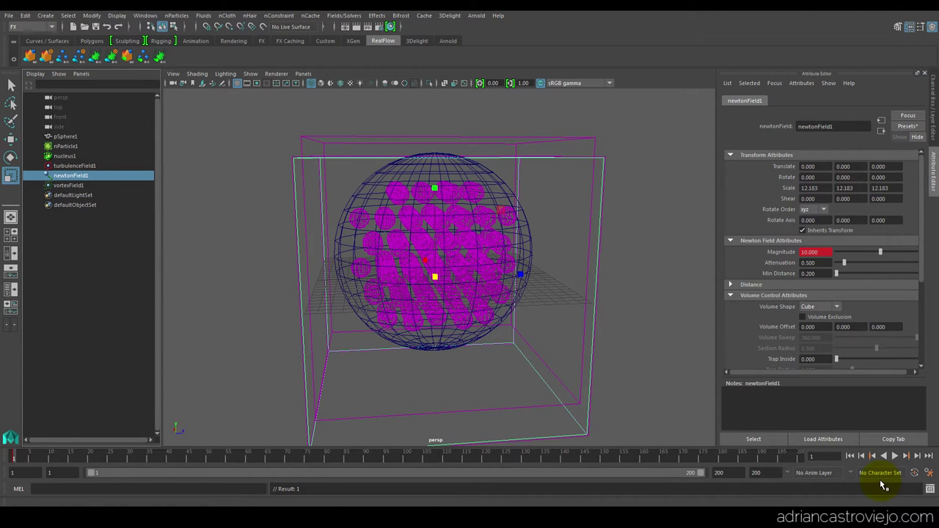
# Key the Newton field magnitude at 10 around frame 45
pyautogui.hotkey('alt', 'v')
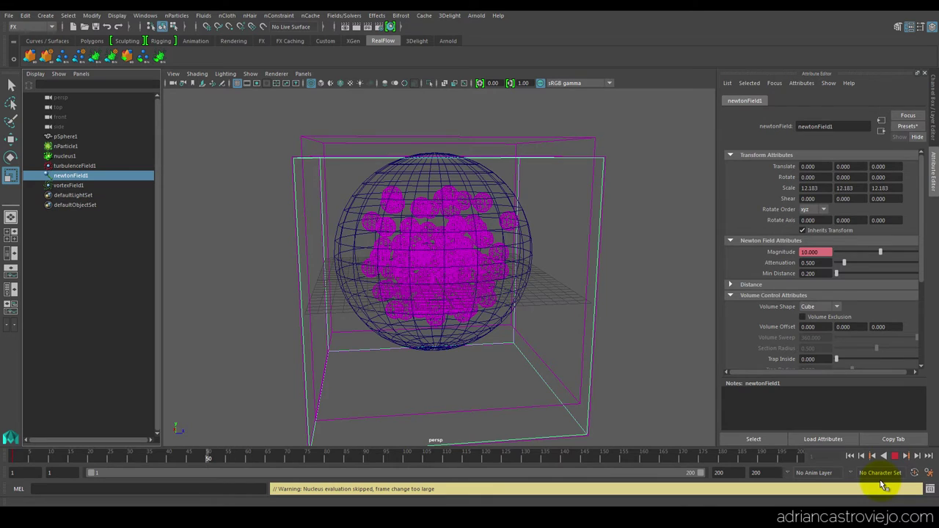
pyautogui.hotkey('alt', 'v')
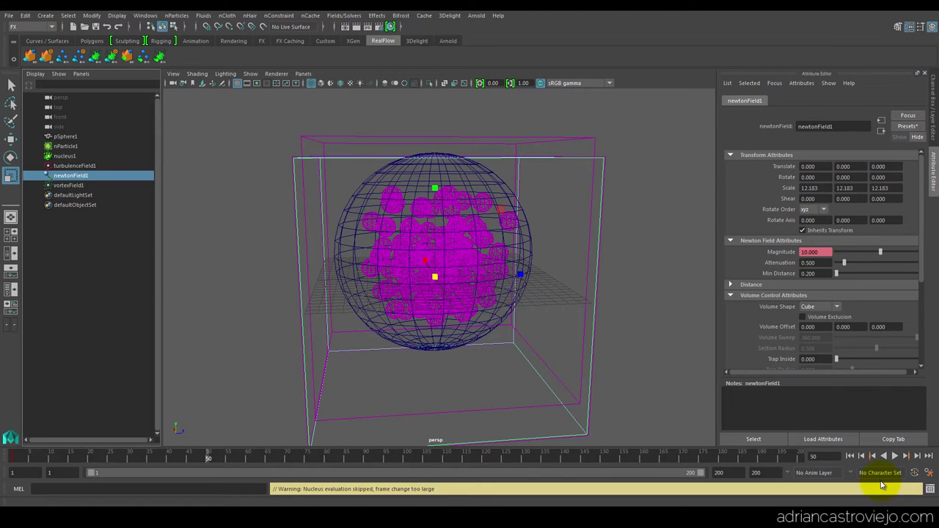
pyautogui.rightClick(814, 252)
pyautogui.click(814, 265)
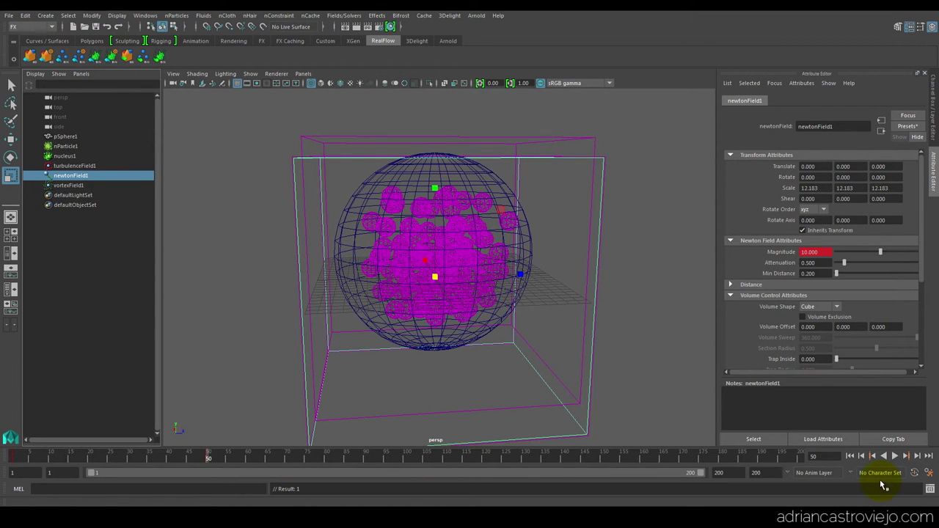
pyautogui.hotkey('alt', 'v')
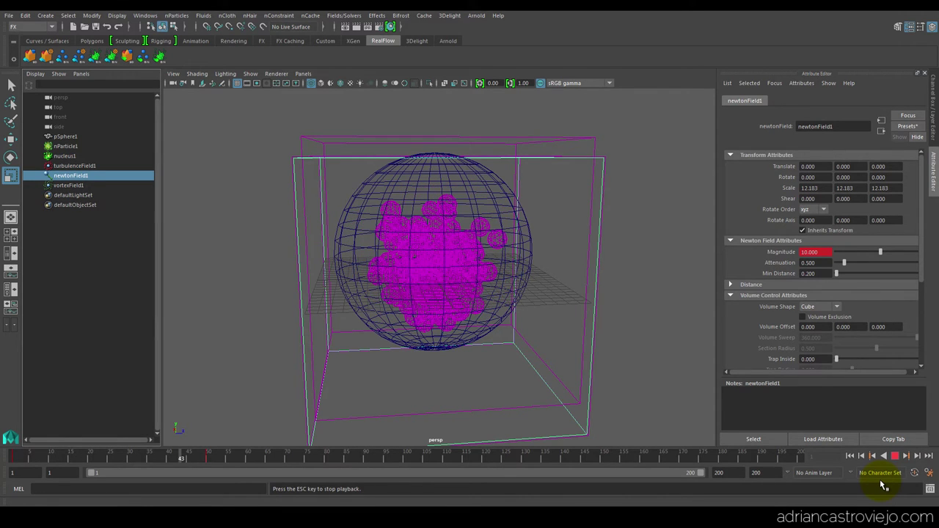
pyautogui.press('Escape')
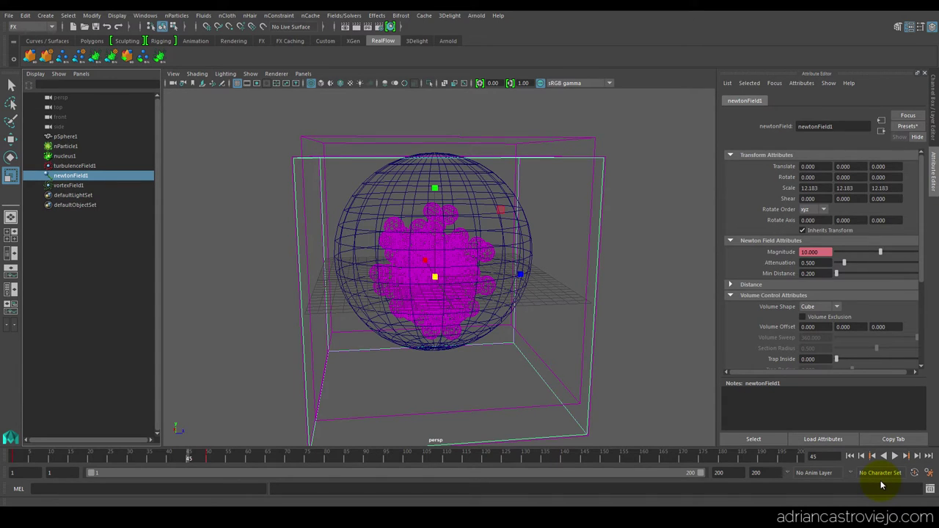
pyautogui.rightClick(807, 252)
pyautogui.click(815, 264)
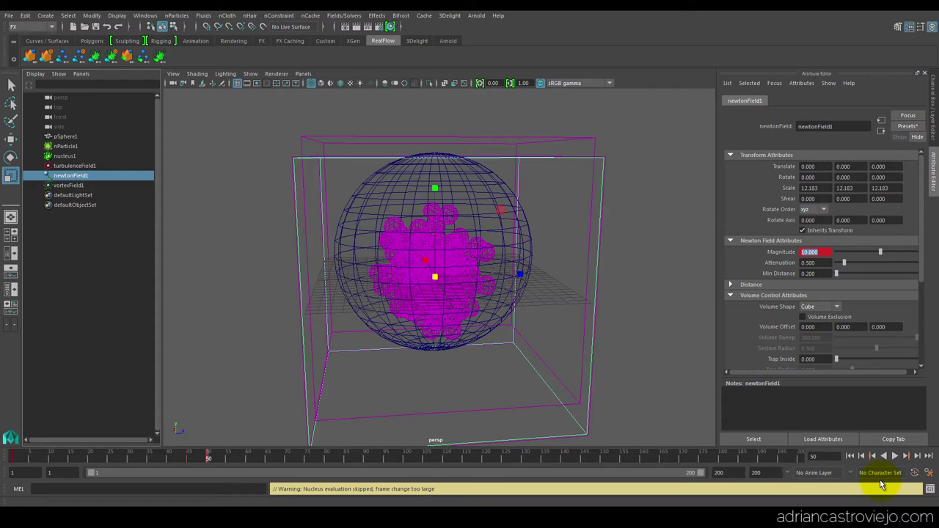
# Set the Newton magnitude to -150 at frame 50 and key it
pyautogui.write('-150')
pyautogui.press('Return')
pyautogui.hotkey('alt', 'shift', 'v')
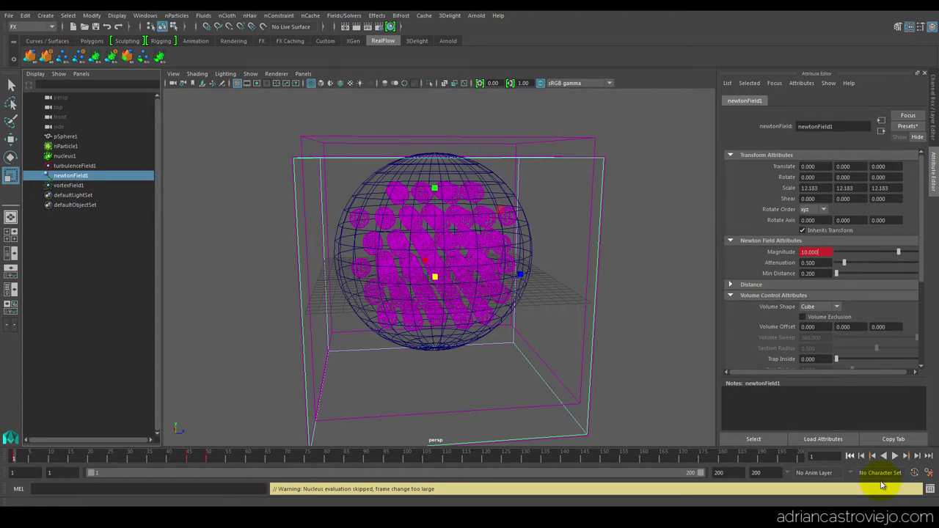
pyautogui.hotkey('alt', 'v')
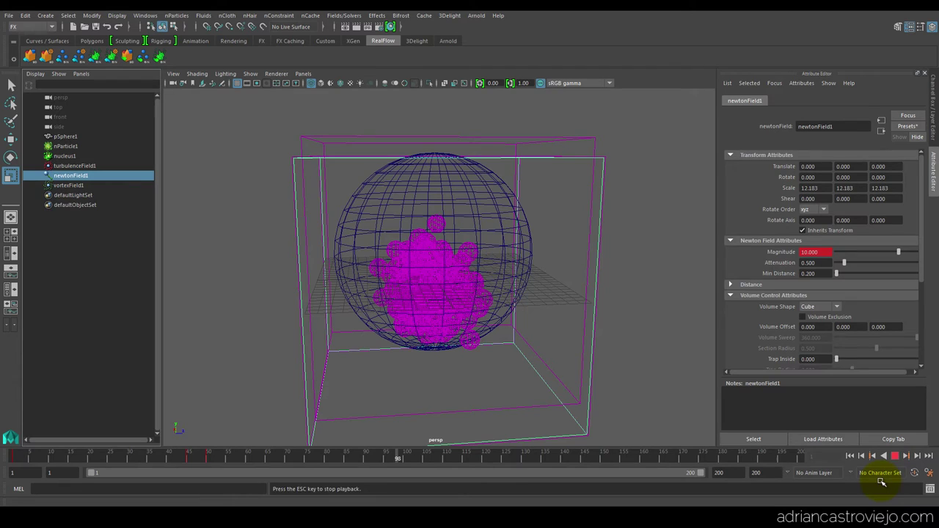
pyautogui.press('Escape')
pyautogui.write('-150')
pyautogui.press('Return')
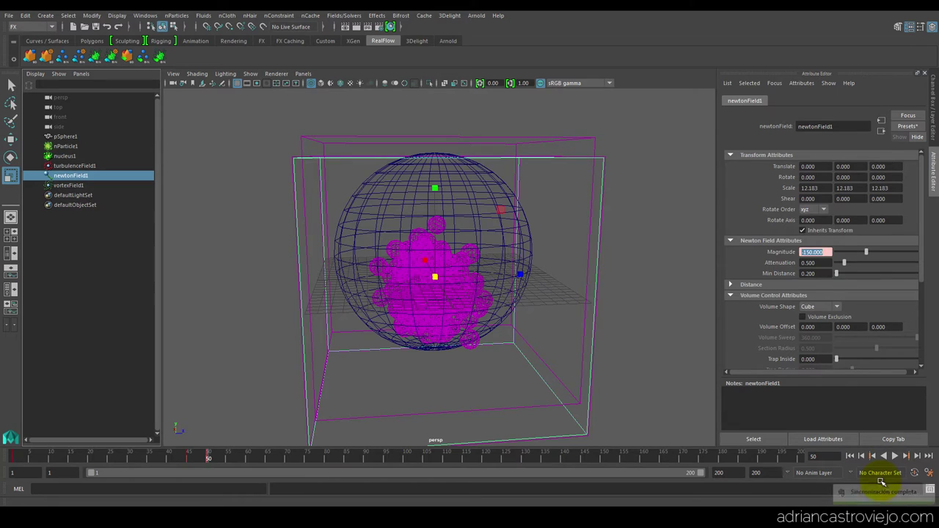
pyautogui.rightClick(814, 252)
pyautogui.click(800, 264)
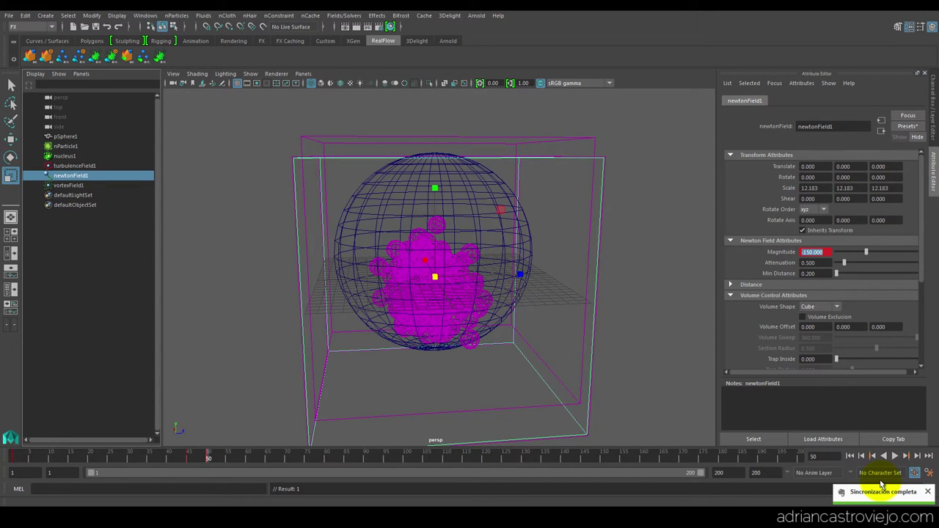
# Rewind and play the simulation to preview the repelling burst
pyautogui.write('10')
pyautogui.press('Return')
pyautogui.hotkey('alt', 'shift', 'v')
pyautogui.hotkey('alt', 'v')
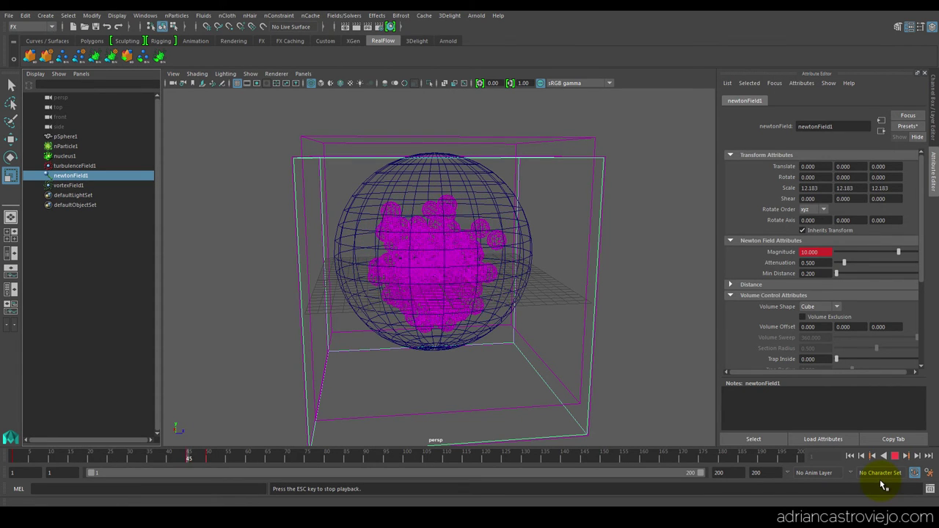
# Replay the simulation to watch the particles burst outward past the sphere
pyautogui.press('Escape')
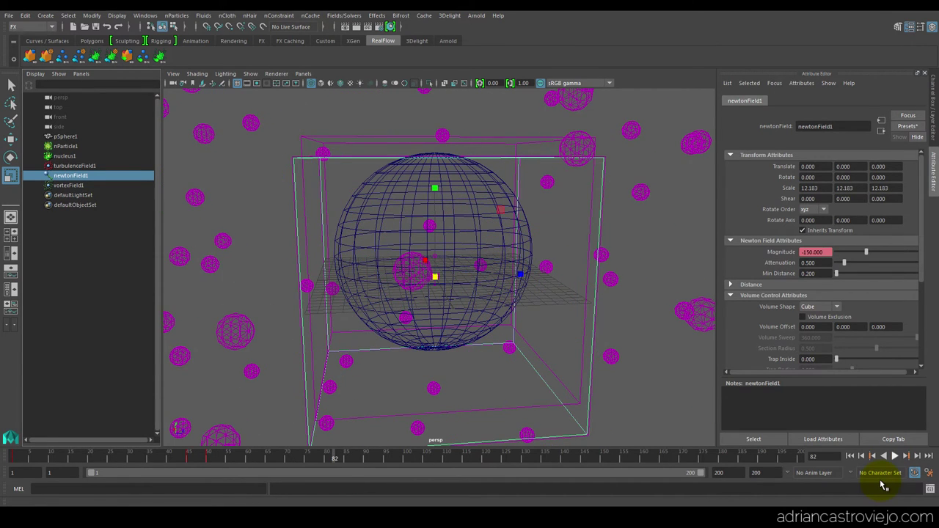
pyautogui.hotkey('alt', 'v')
pyautogui.press('Escape')
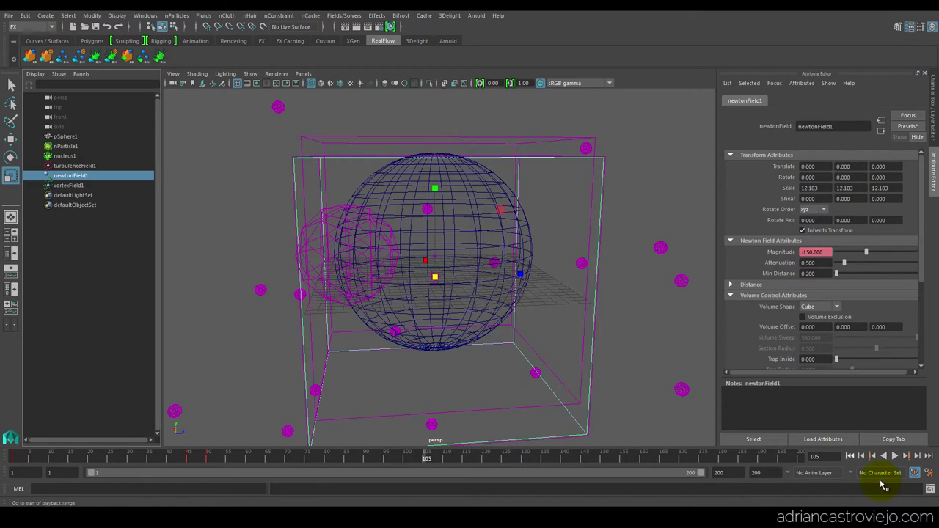
pyautogui.hotkey('alt', 'shift', 'v')
pyautogui.hotkey('alt', 'v')
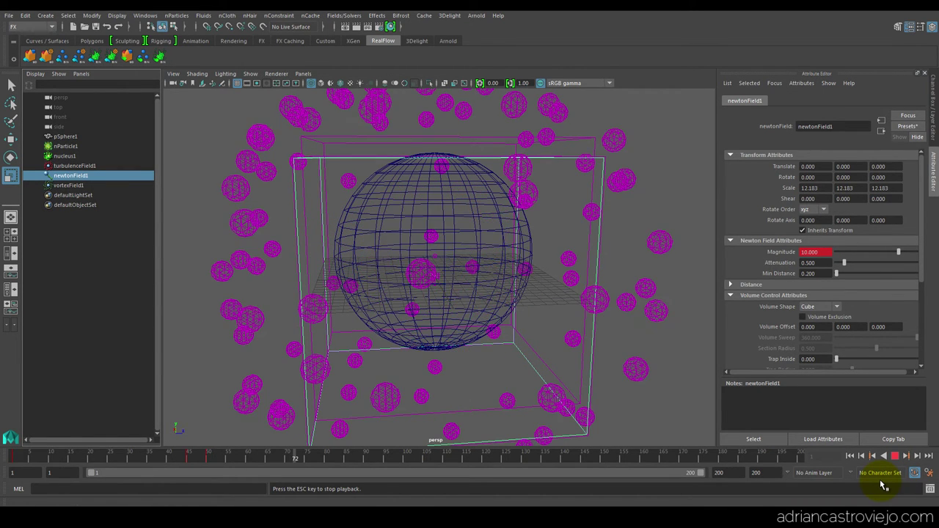
pyautogui.press('Escape')
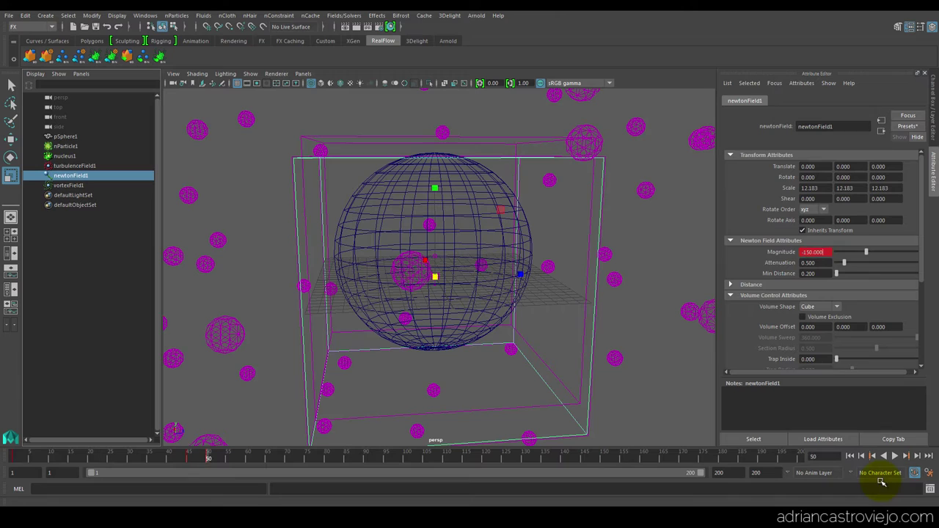
# Step from the Newton field through the vortex to the turbulence field's attributes
pyautogui.hotkey('alt', 'v')
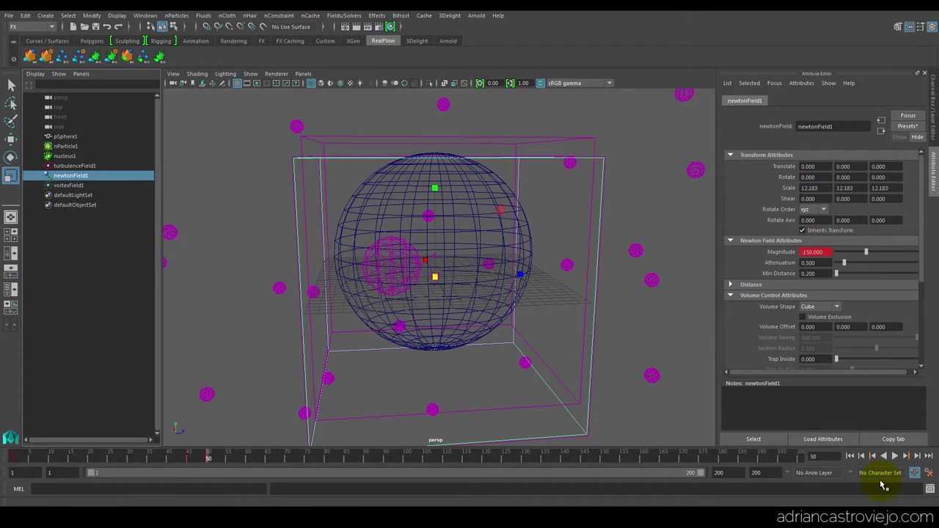
pyautogui.press('Right')
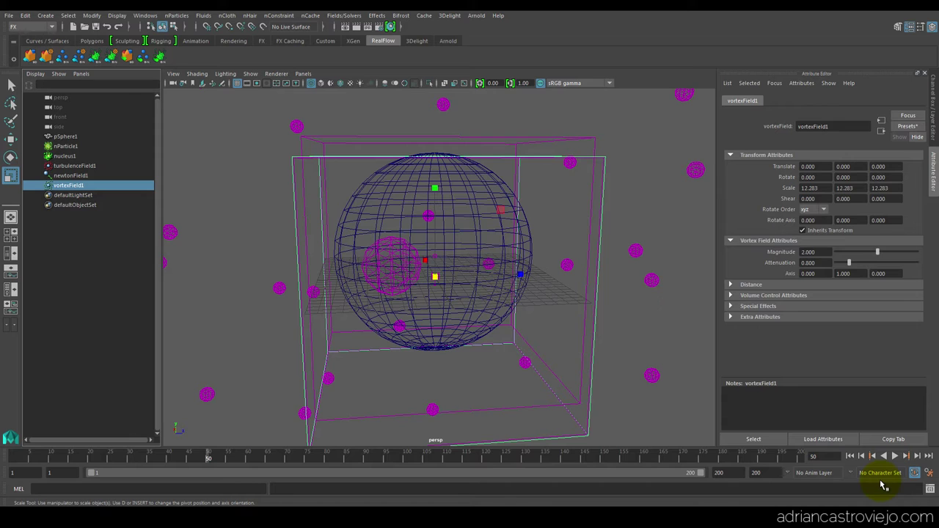
pyautogui.press('Left')
pyautogui.press('Left')
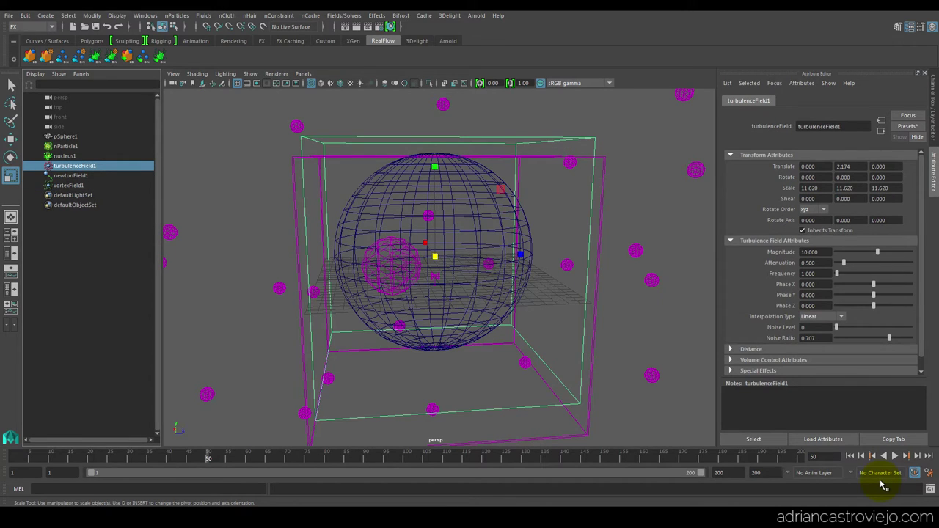
# Key the turbulence Magnitude at 10 on frame 45
pyautogui.rightClick(797, 253)
pyautogui.press('Down')
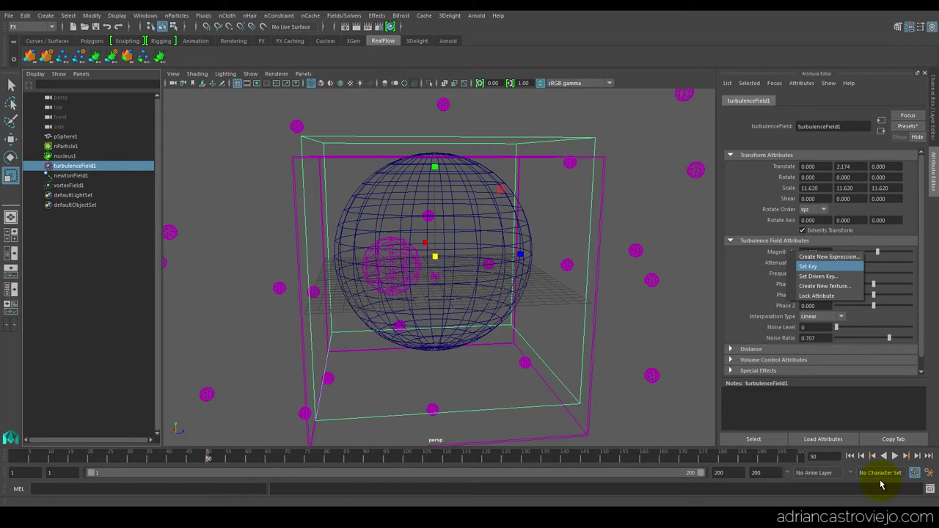
pyautogui.press('Return')
pyautogui.hotkey('alt', ',')
pyautogui.hotkey('alt', ',')
pyautogui.hotkey('alt', ',')
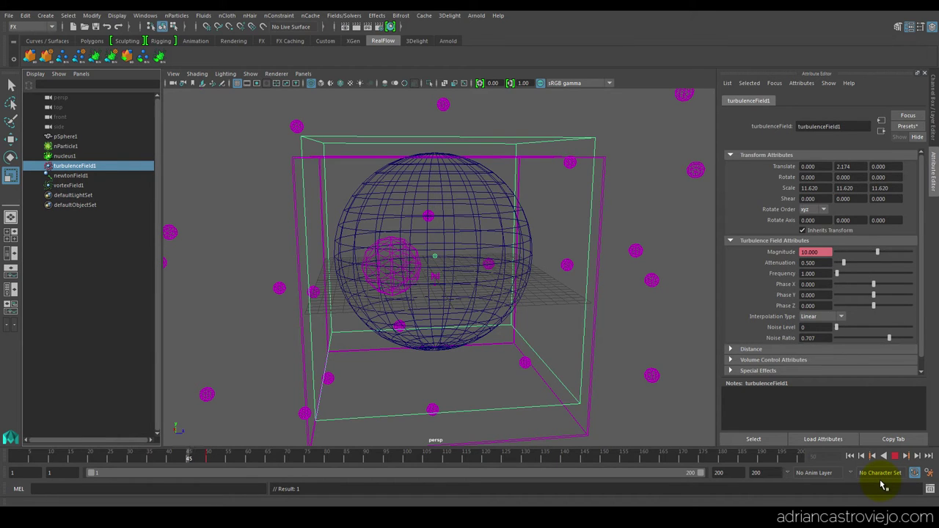
pyautogui.press('s')
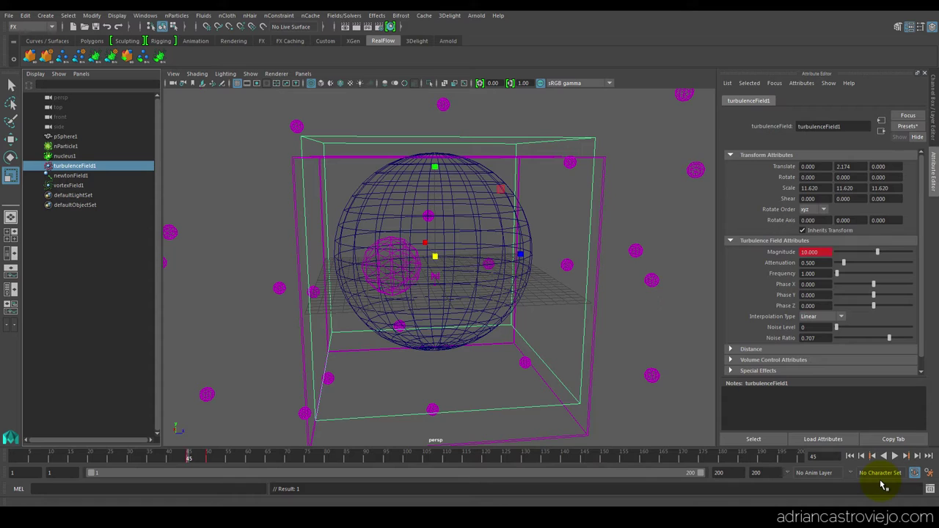
# Set the turbulence Magnitude to 25 at frame 50
pyautogui.press('.')
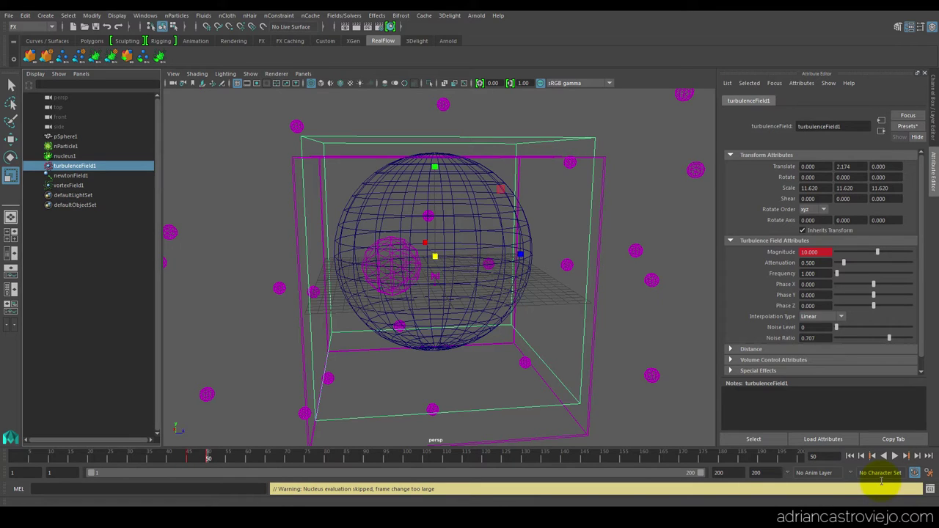
pyautogui.hotkey('alt', 'shift', 'v')
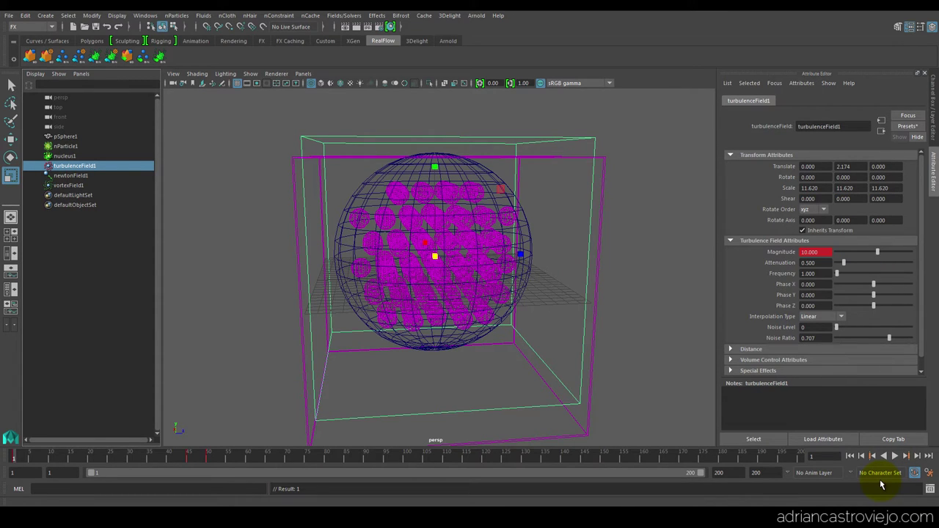
pyautogui.press('.')
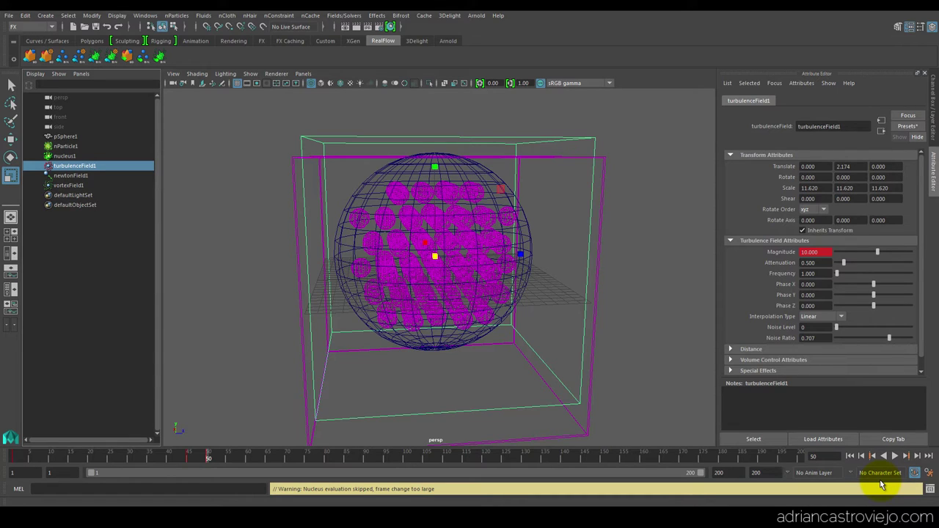
pyautogui.write('25')
pyautogui.press('Return')
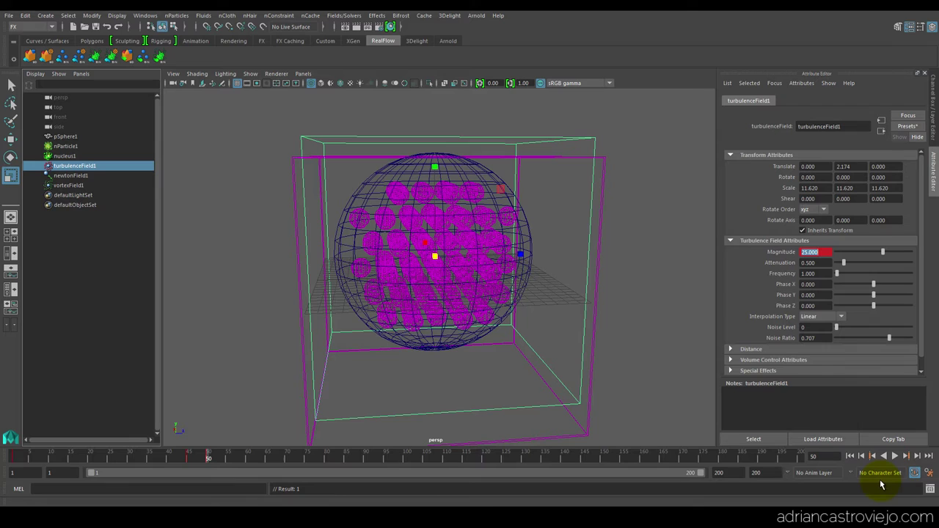
# Play the simulation to test the turbulence ramp, then rewind to frame 1
pyautogui.hotkey('alt', 'v')
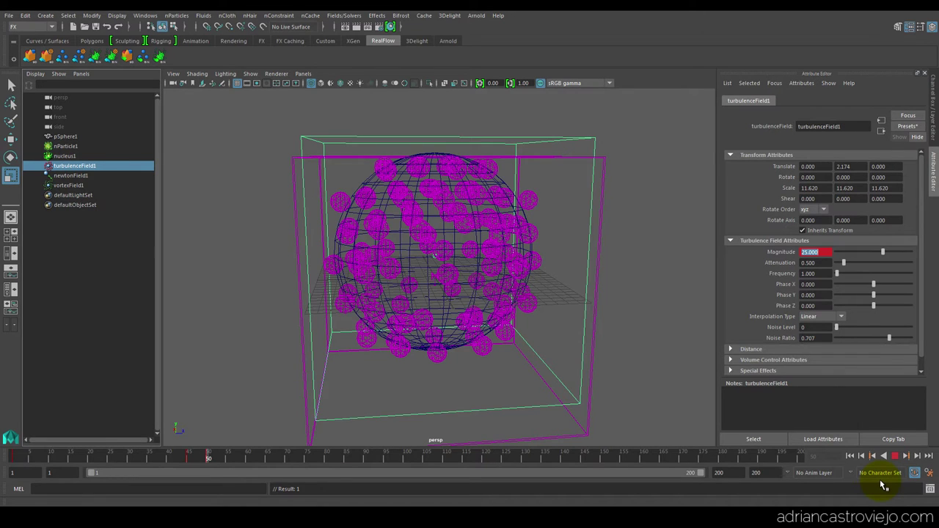
pyautogui.hotkey('alt', 'v')
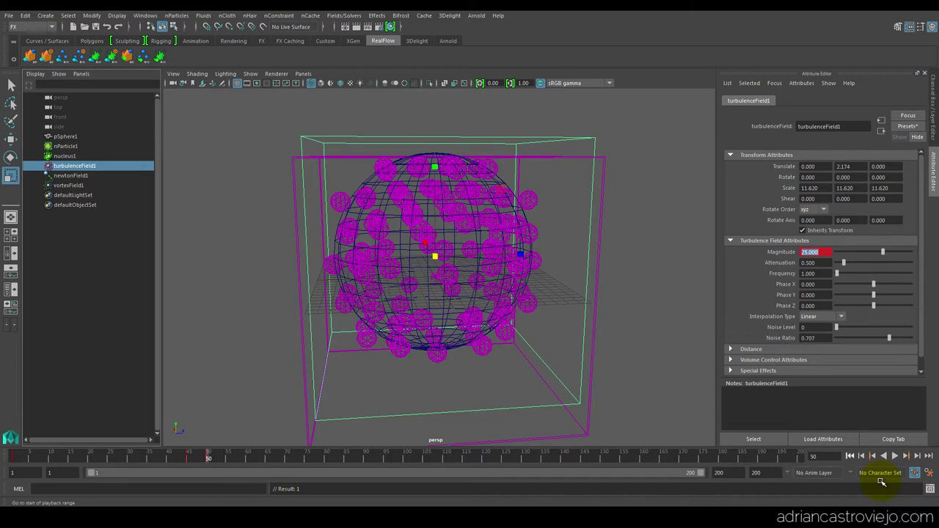
pyautogui.hotkey('shift', 'alt', 'v')
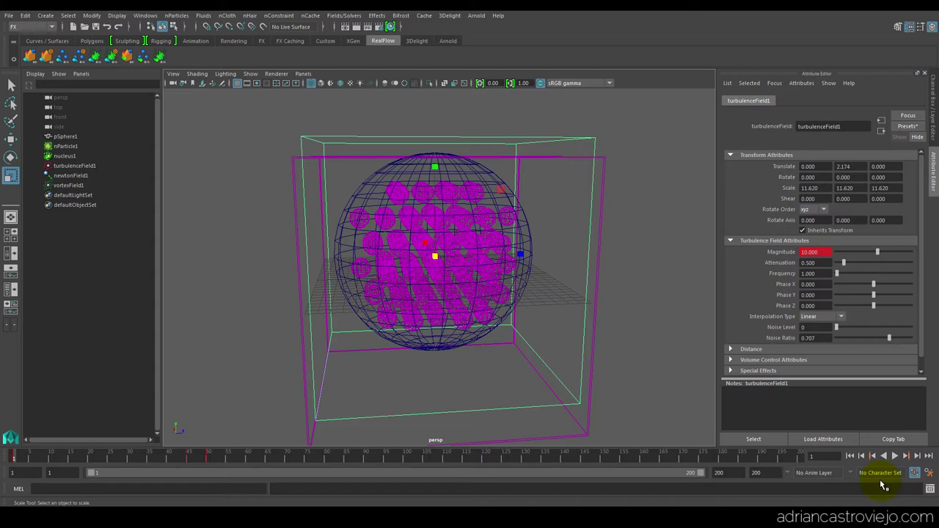
pyautogui.hotkey('alt', 'v')
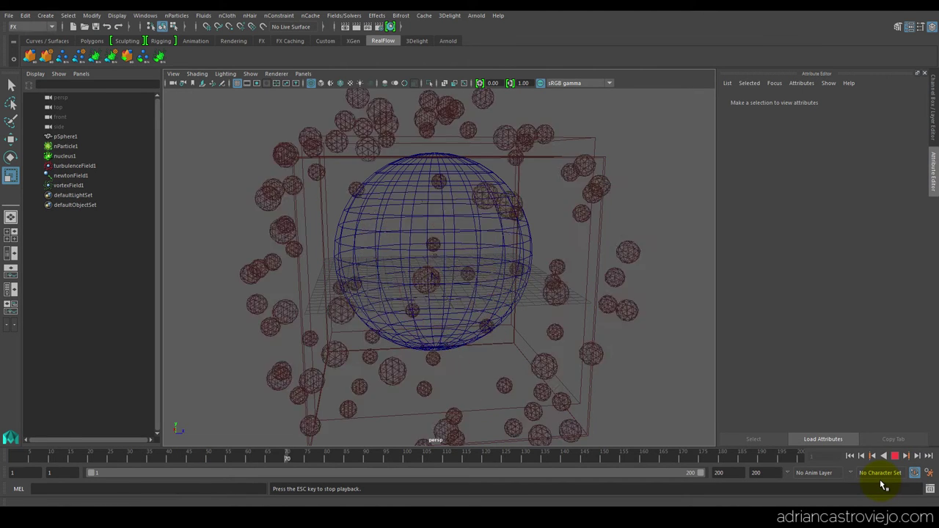
pyautogui.press('Escape')
pyautogui.hotkey('alt', 'shift', 'v')
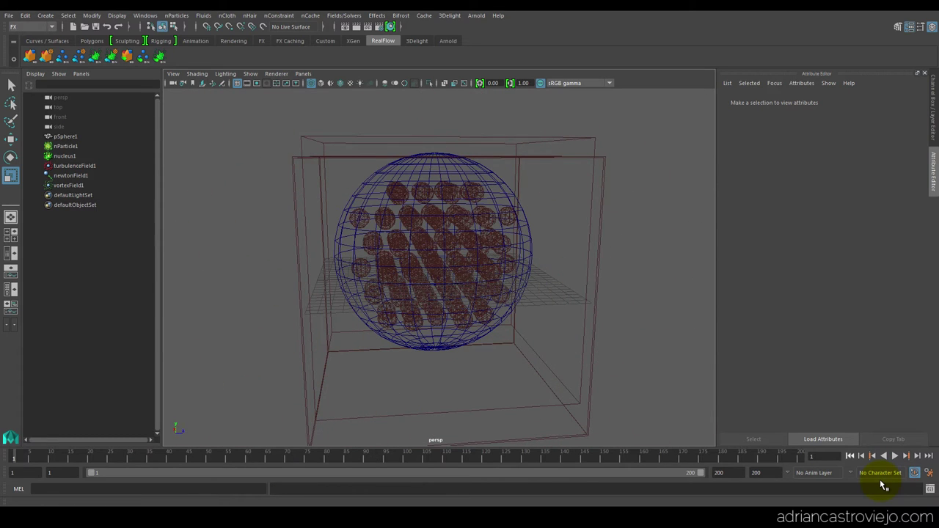
pyautogui.hotkey('ctrl', 'z')
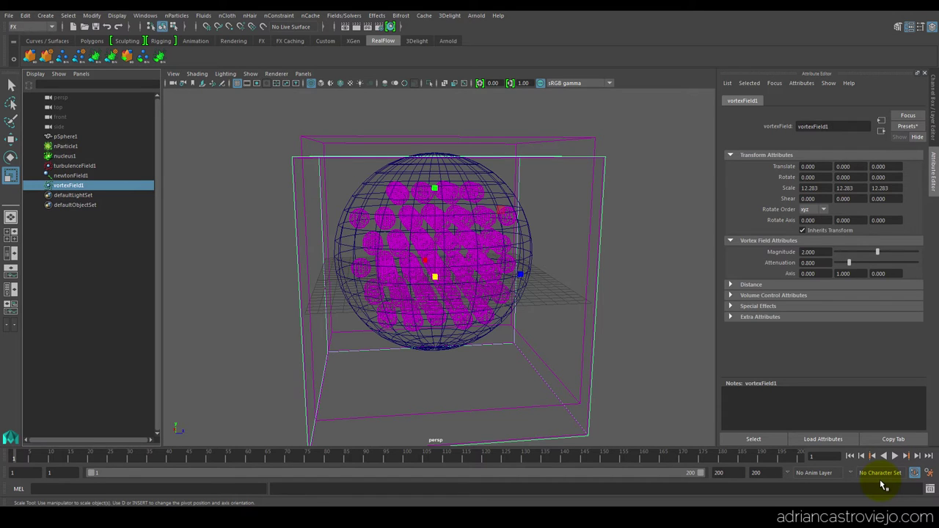
# Key the vortex Magnitude at 2 on frame 45
pyautogui.rightClick(807, 252)
pyautogui.click(803, 267)
pyautogui.hotkey('alt', 'v')
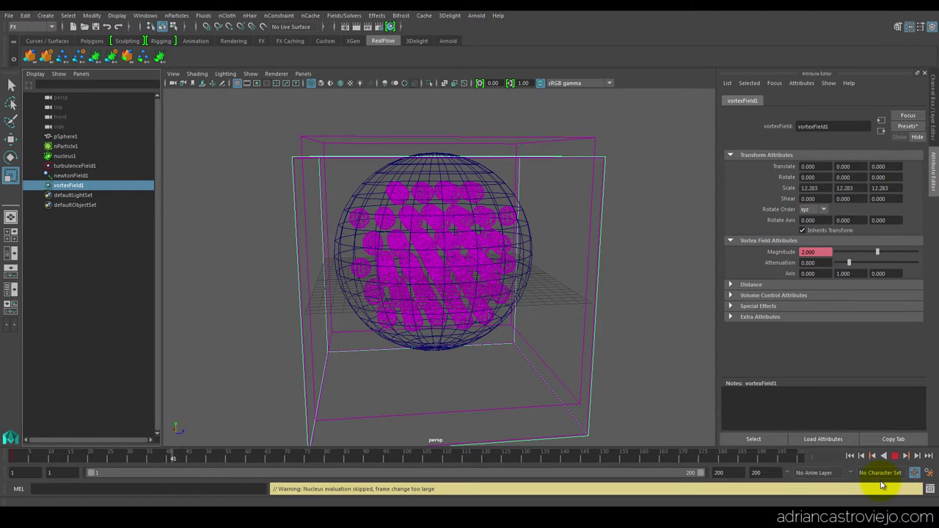
pyautogui.rightClick(807, 252)
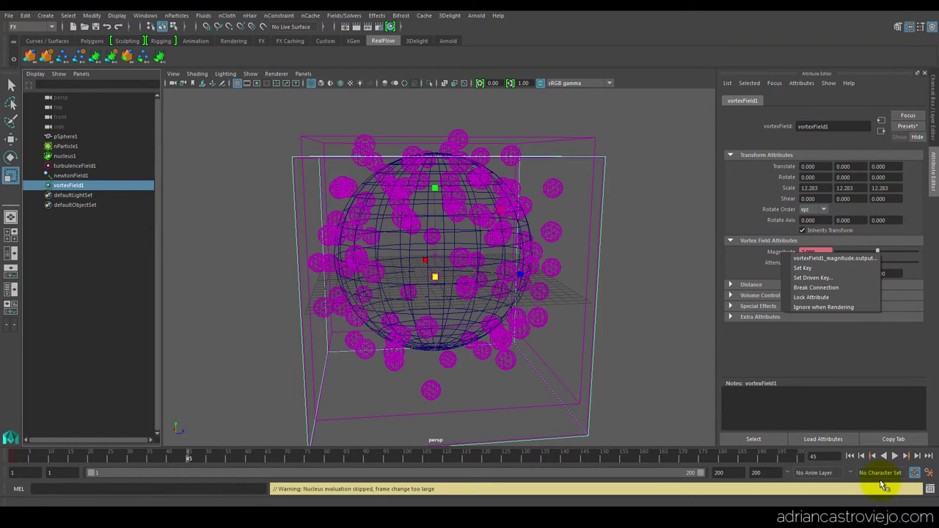
pyautogui.click(803, 268)
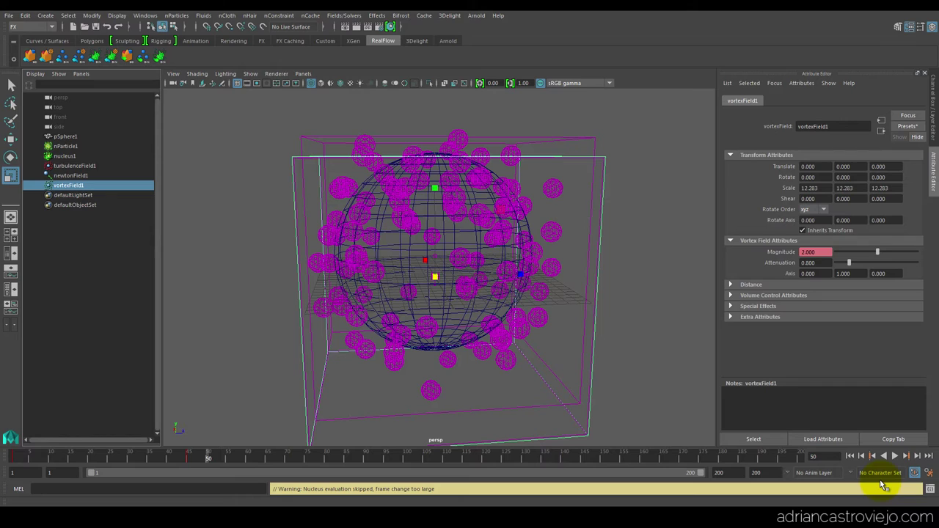
# Raise the vortex Magnitude to 15 at frame 55
pyautogui.hotkey('alt', '.')
pyautogui.hotkey('alt', '.')
pyautogui.hotkey('alt', '.')
pyautogui.write('15')
pyautogui.press('Return')
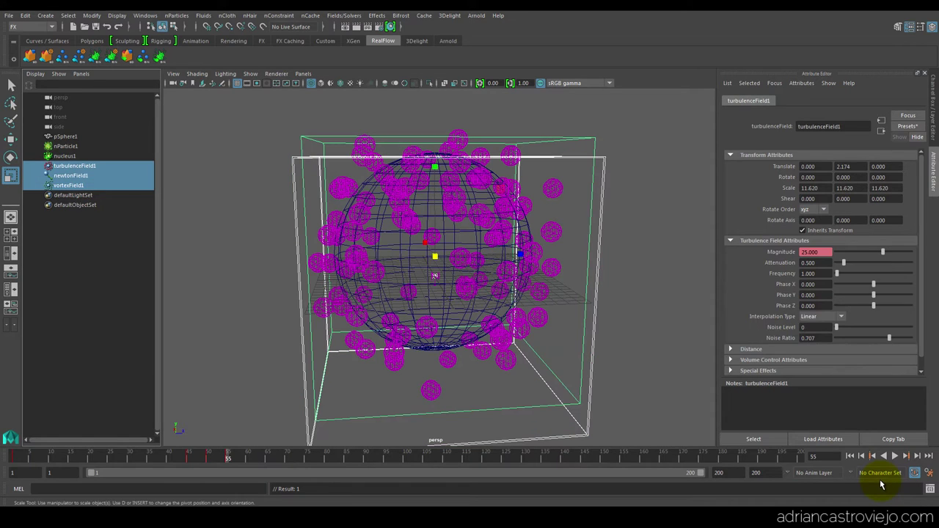
# Make all keyed Magnitude curves linear in the Graph Editor
pyautogui.hotkey('alt', 'w')
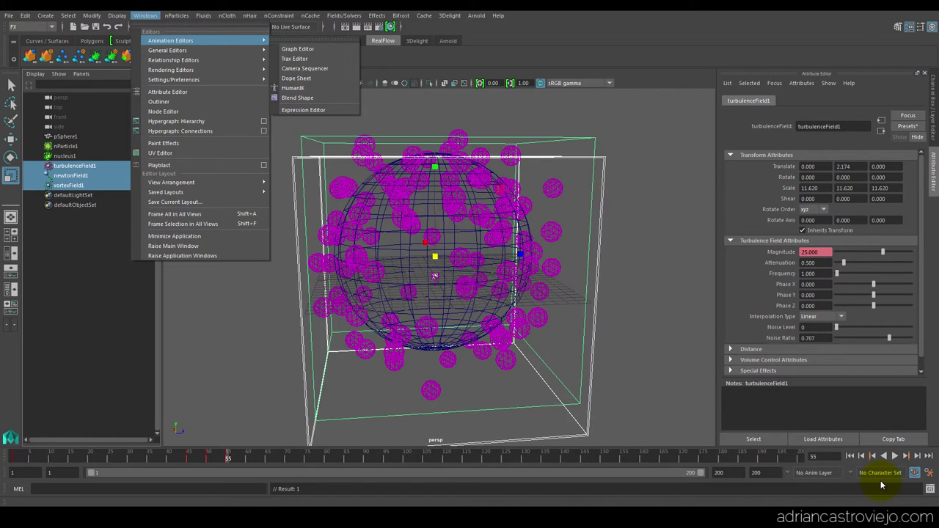
pyautogui.press('Escape')
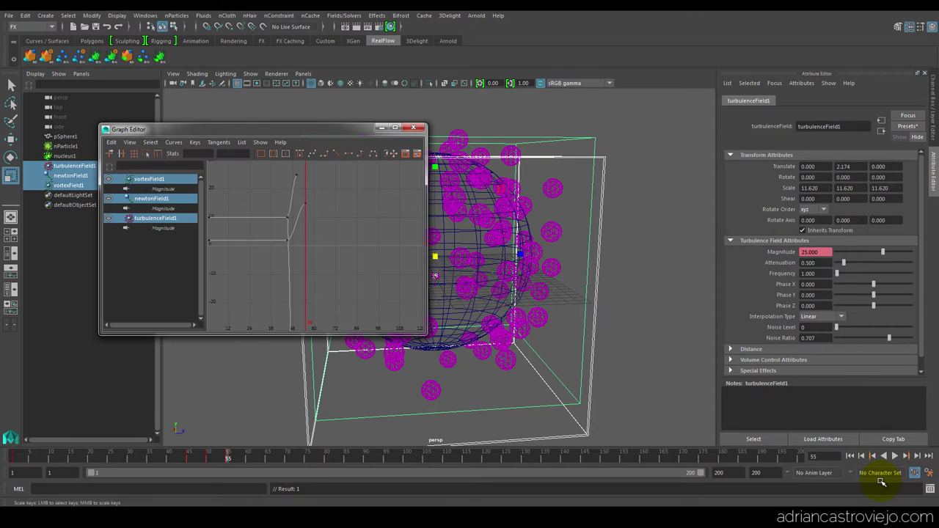
pyautogui.press('f')
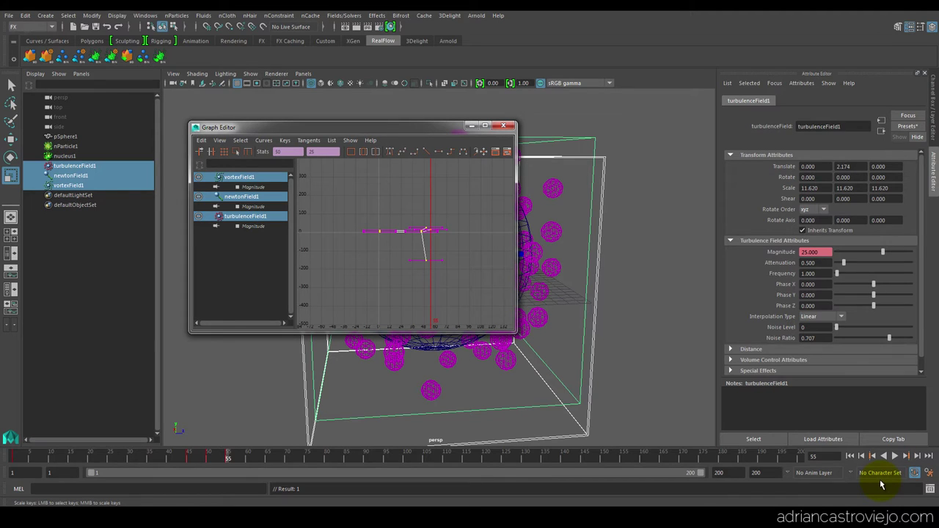
pyautogui.click(425, 151)
pyautogui.click(503, 126)
# Replay the simulation with the linear ramps, then rewind to frame 1
pyautogui.hotkey('shift', 'alt', 'v')
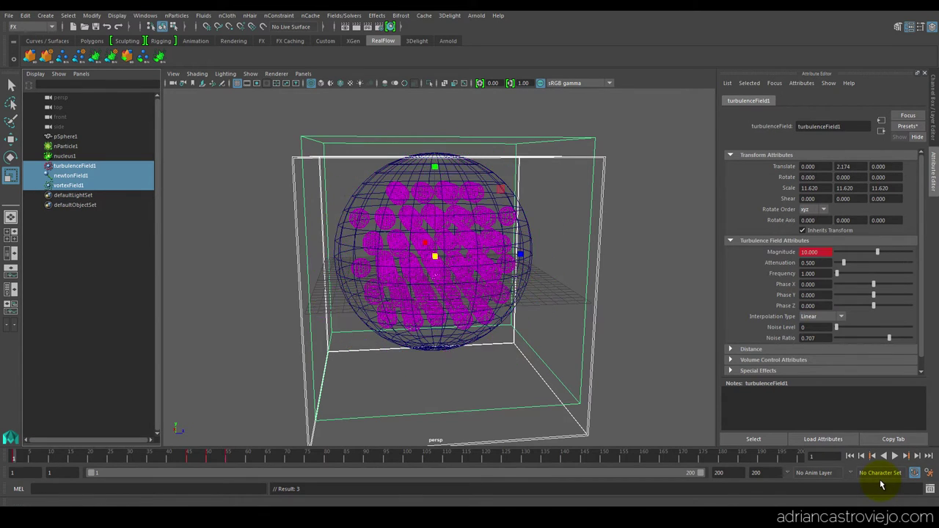
pyautogui.hotkey('alt', 'v')
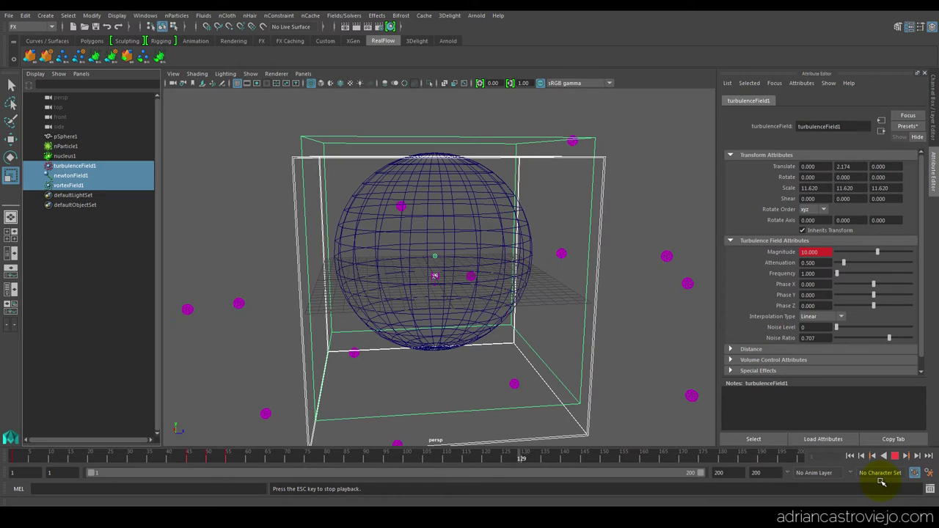
pyautogui.press('Escape')
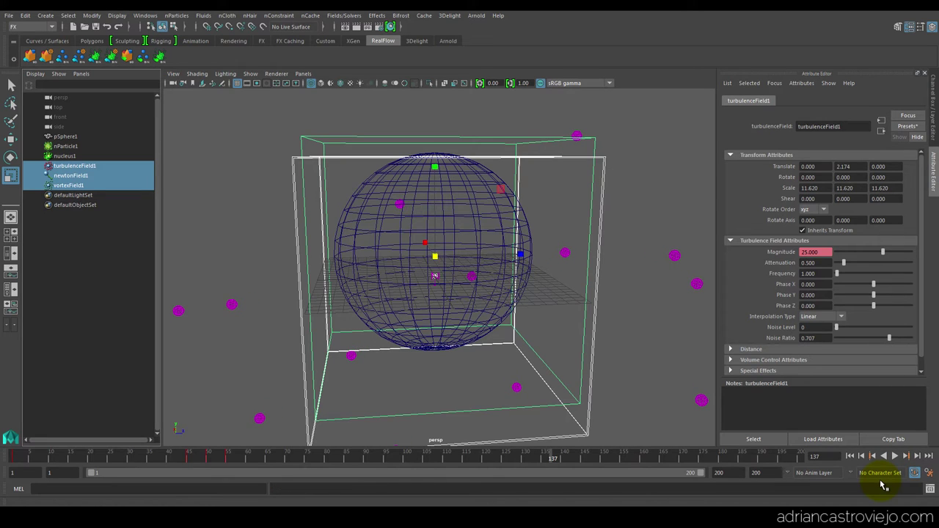
pyautogui.hotkey('alt', 'shift', 'v')
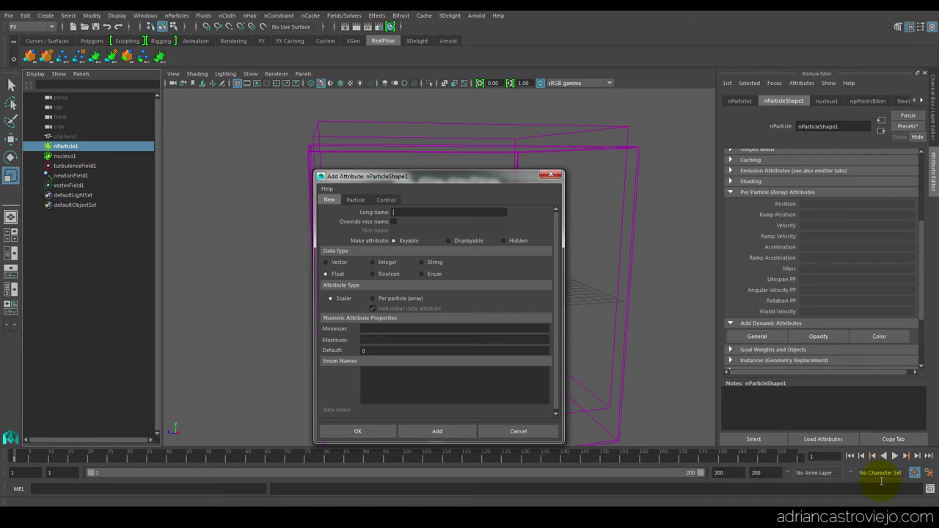
# Add a per-particle float attribute named ObjectINDEX to nParticleShape1
pyautogui.write('Obj')
pyautogui.write('ectINDE')
pyautogui.write('X')
pyautogui.click(373, 298)
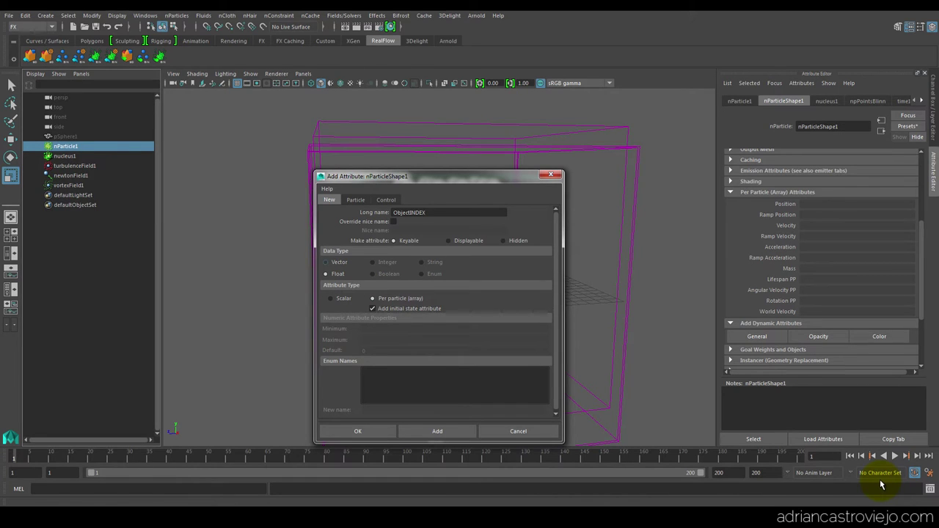
pyautogui.press('Return')
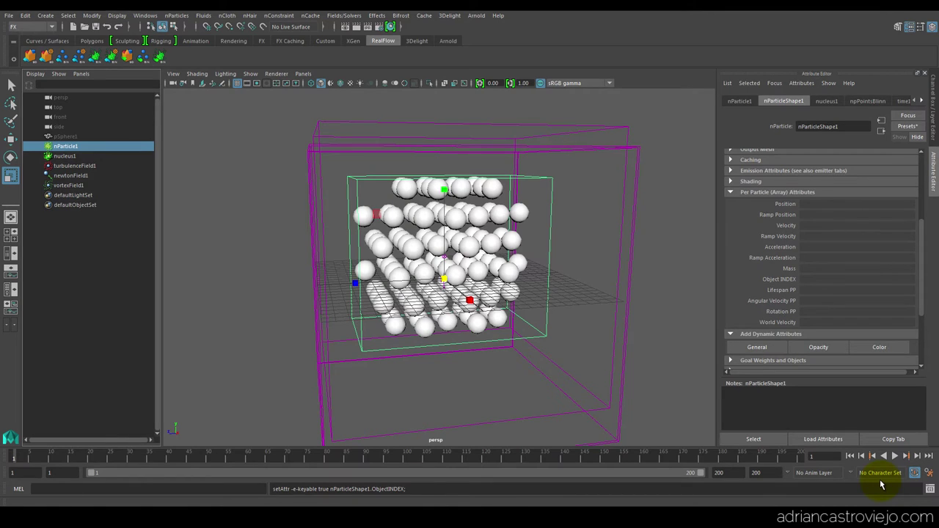
# Add a second per-particle float attribute named CustomROTATION
pyautogui.press('Return')
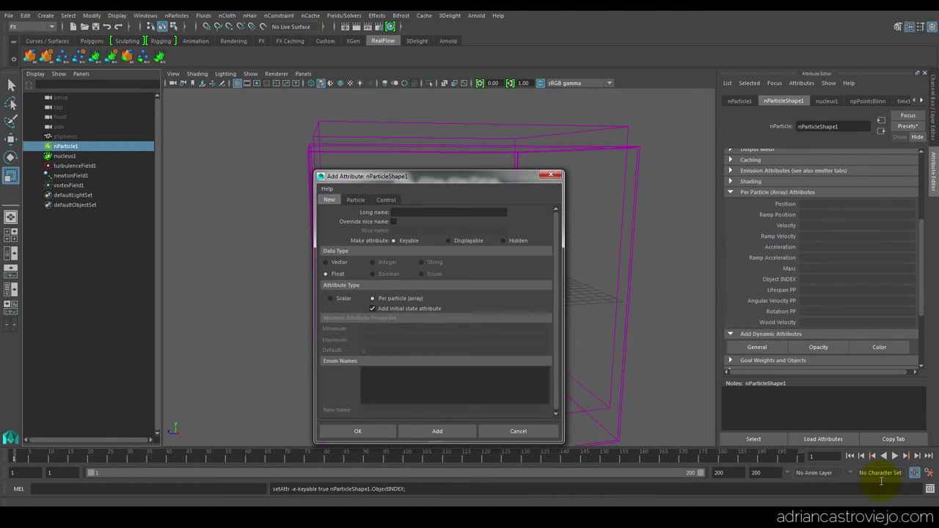
pyautogui.write('Custom')
pyautogui.write('ROTATION')
pyautogui.press('Return')
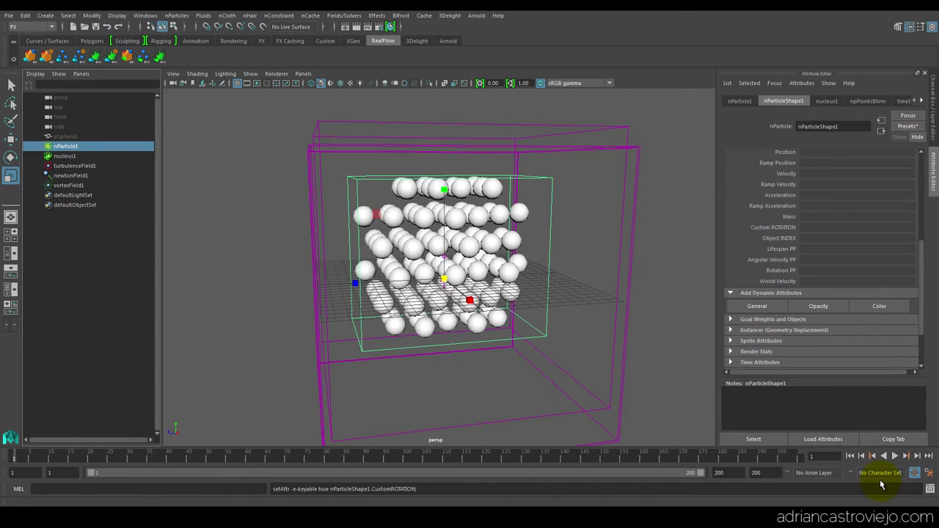
pyautogui.click(176, 16)
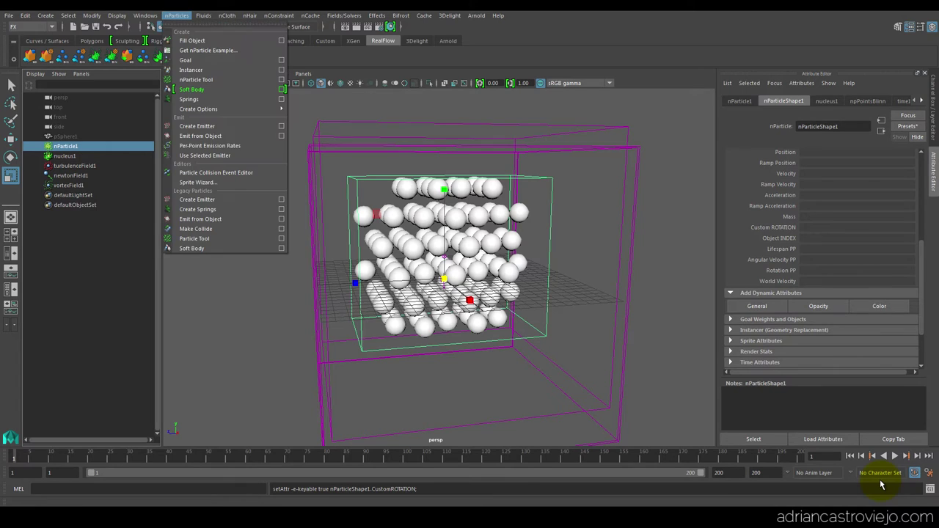
# Browse the nParticle and File menus toward importing the mandarina and lemon01 models
pyautogui.press('Escape')
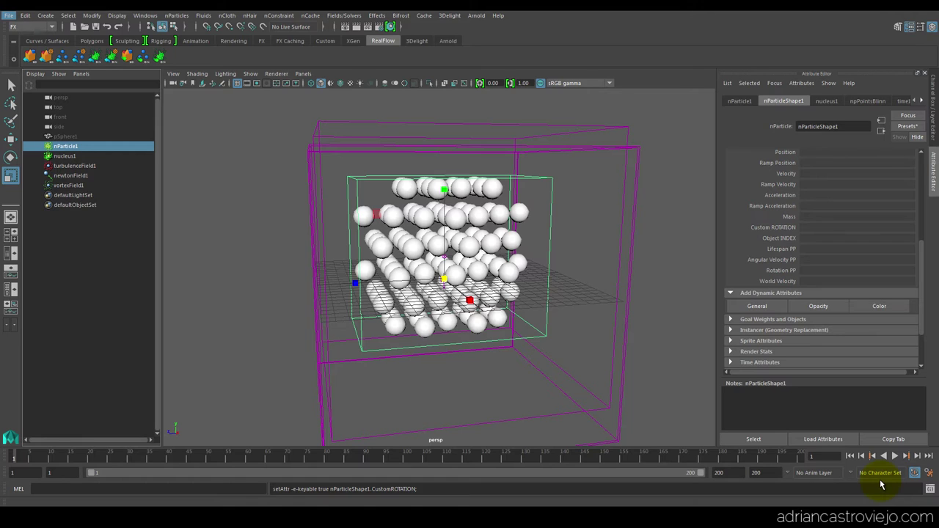
pyautogui.click(9, 16)
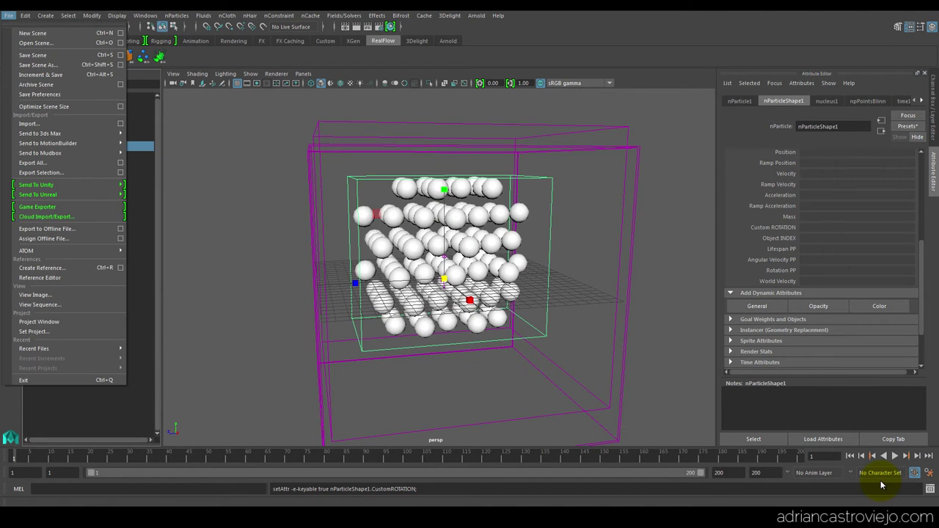
pyautogui.press('Escape')
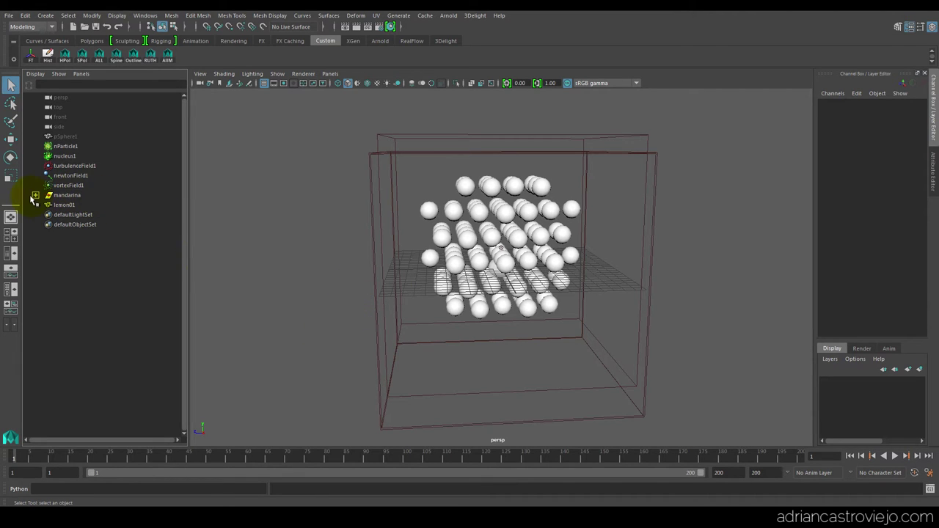
# Select the mandarina model in the Outliner and inspect its group contents and lemon01
pyautogui.click(58, 196)
pyautogui.click(63, 204)
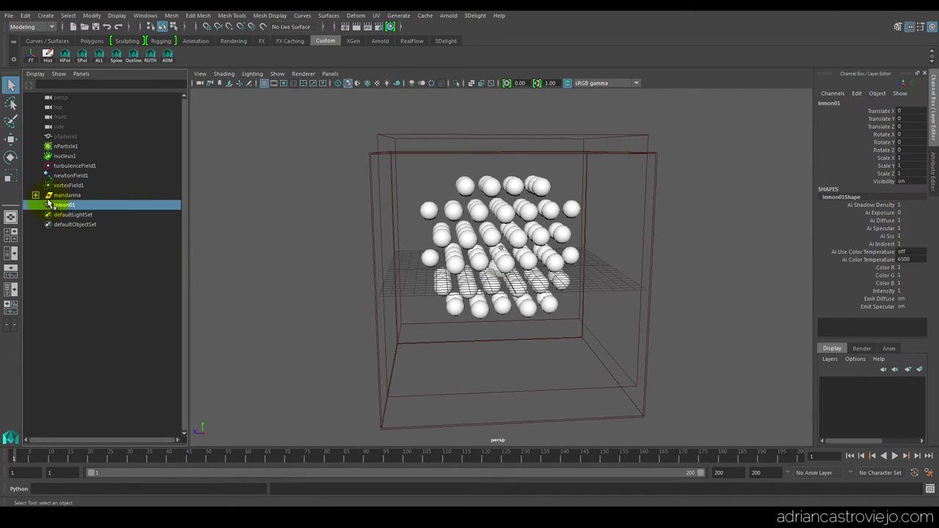
pyautogui.click(65, 196)
pyautogui.click(36, 195)
pyautogui.click(36, 195)
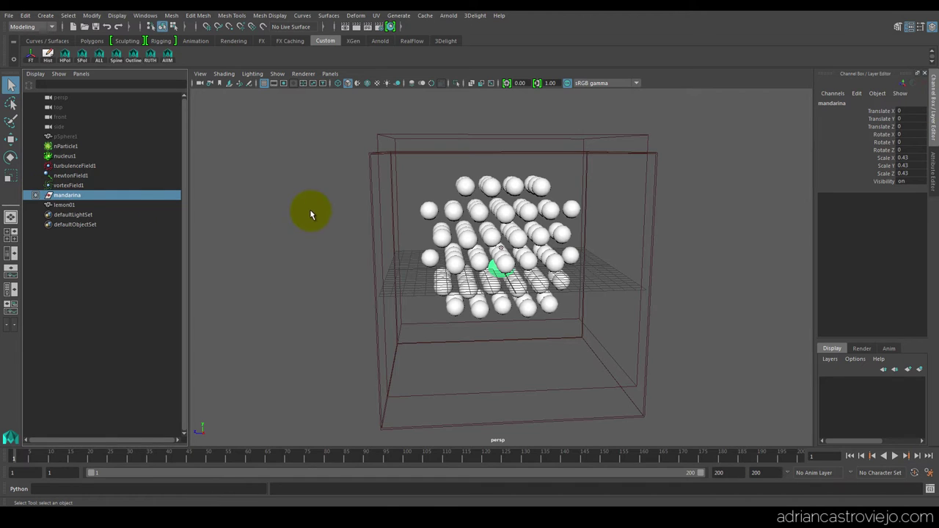
pyautogui.scroll(2, 513, 266)
pyautogui.scroll(5, 506, 275)
pyautogui.scroll(5, 504, 280)
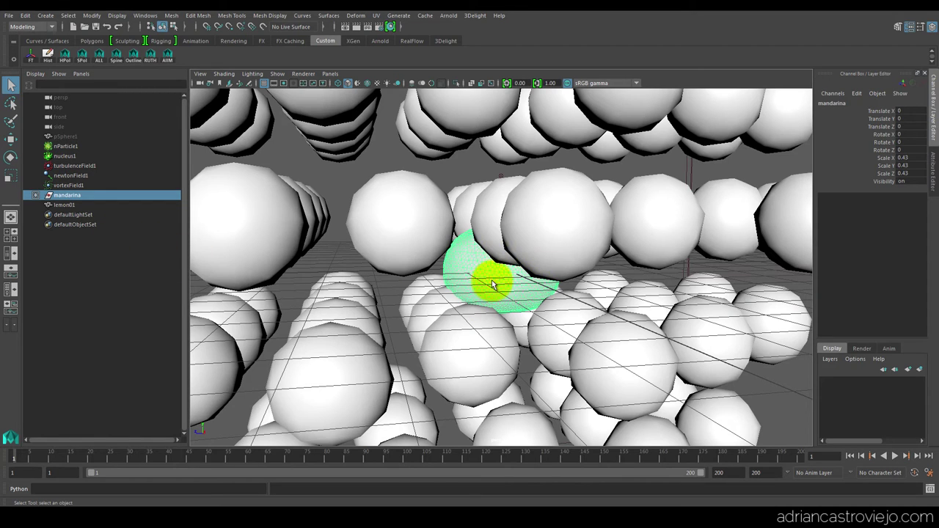
pyautogui.scroll(-12, 494, 271)
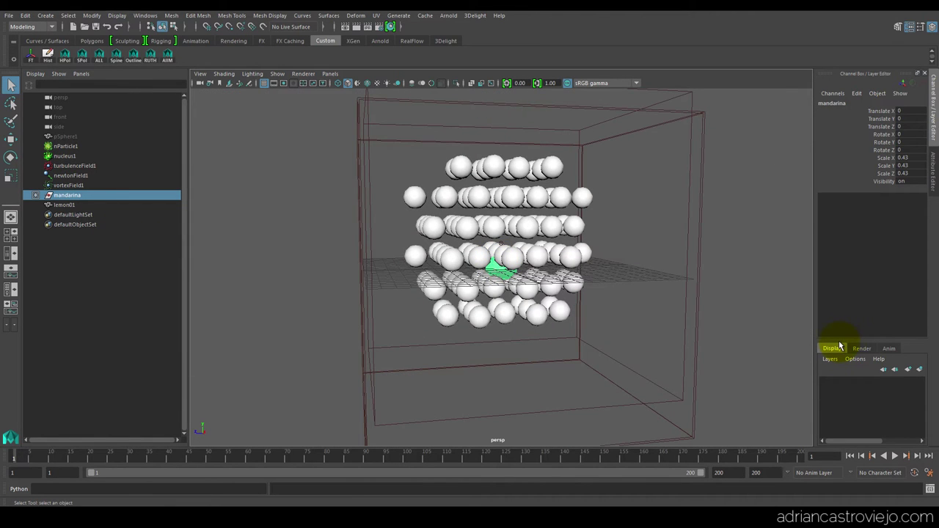
# Show the render layers, add lemon01 to the mandarina selection, and open the Layers menu
pyautogui.click(862, 351)
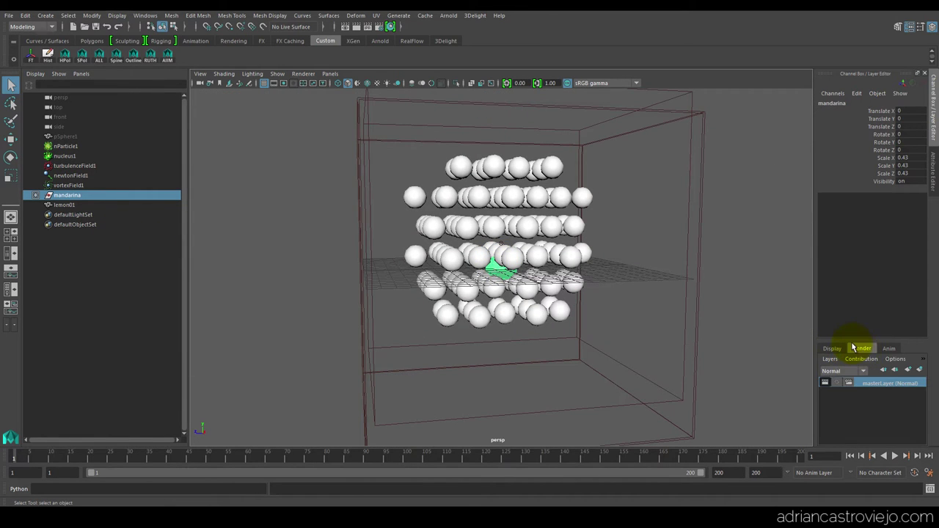
pyautogui.keyDown('shift'); pyautogui.click(62, 206); pyautogui.keyUp('shift')
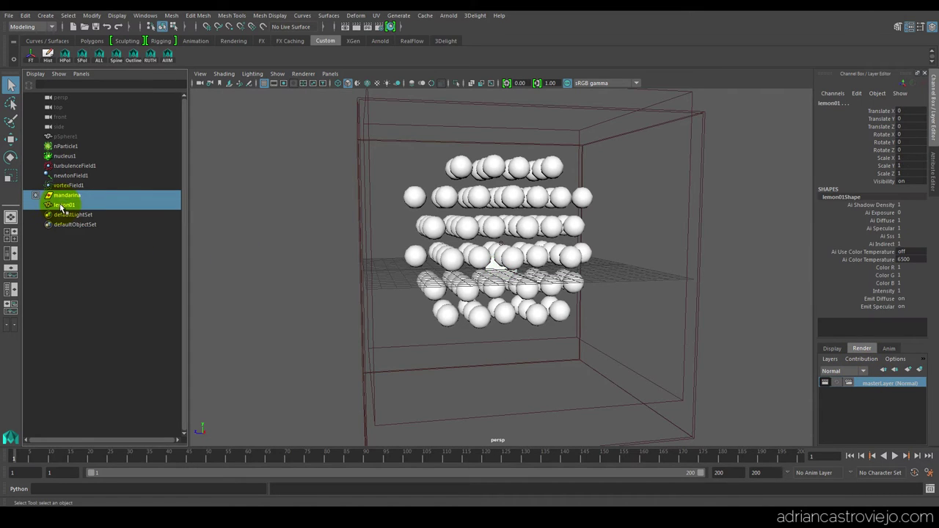
pyautogui.click(829, 359)
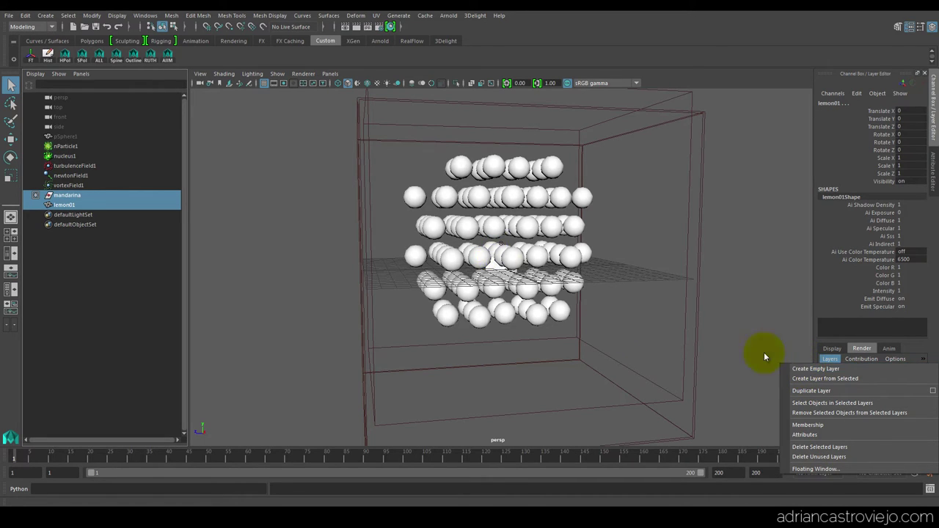
# Create render layer layer1 from the selected fruit models and make it active
pyautogui.click(861, 358)
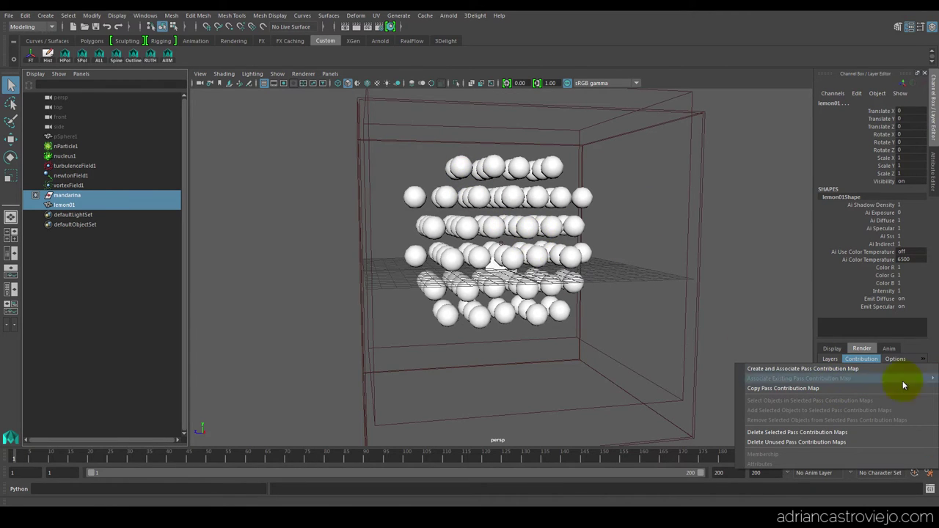
pyautogui.click(867, 358)
pyautogui.click(830, 359)
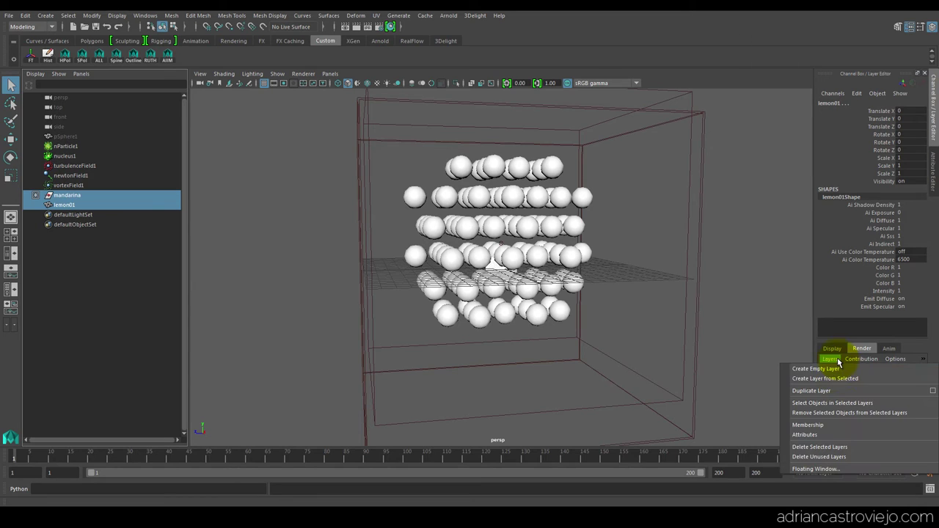
pyautogui.click(834, 379)
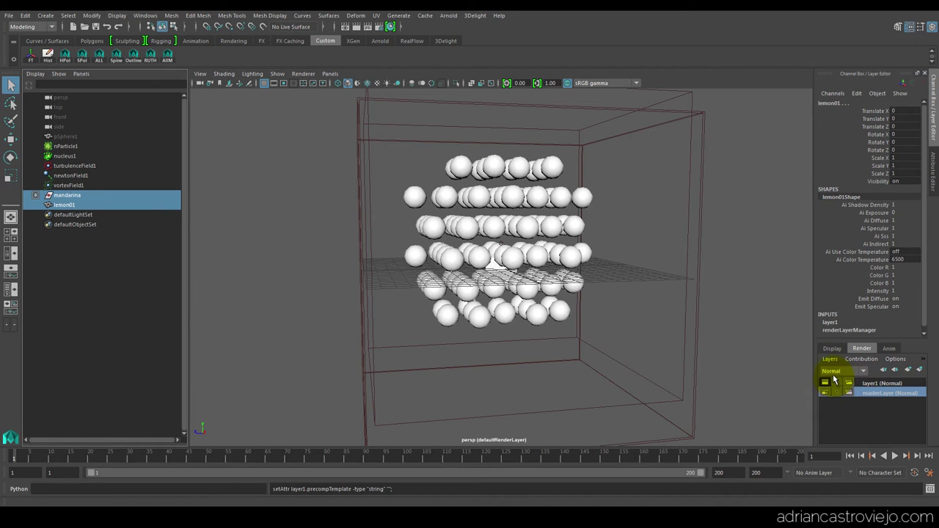
pyautogui.click(880, 384)
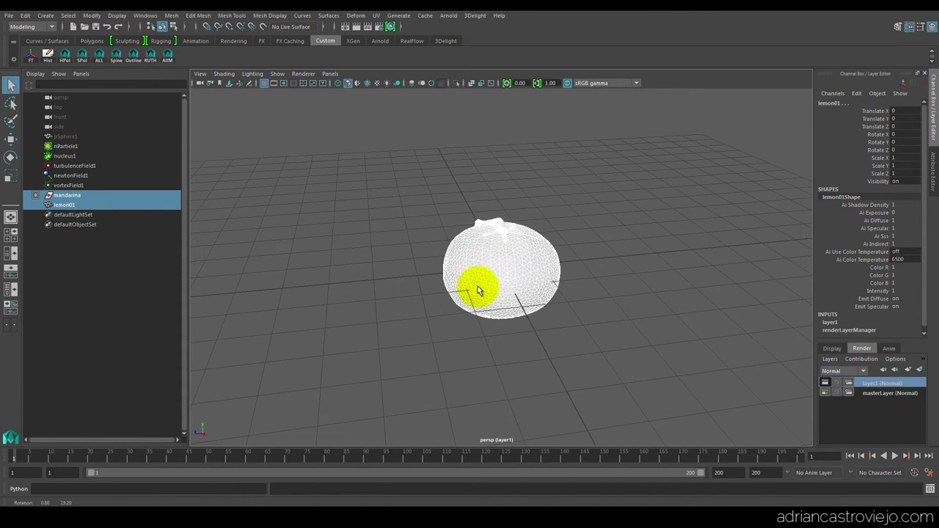
# In wireframe, select the mandarina group and scale it down to about 0.259
pyautogui.press('4')
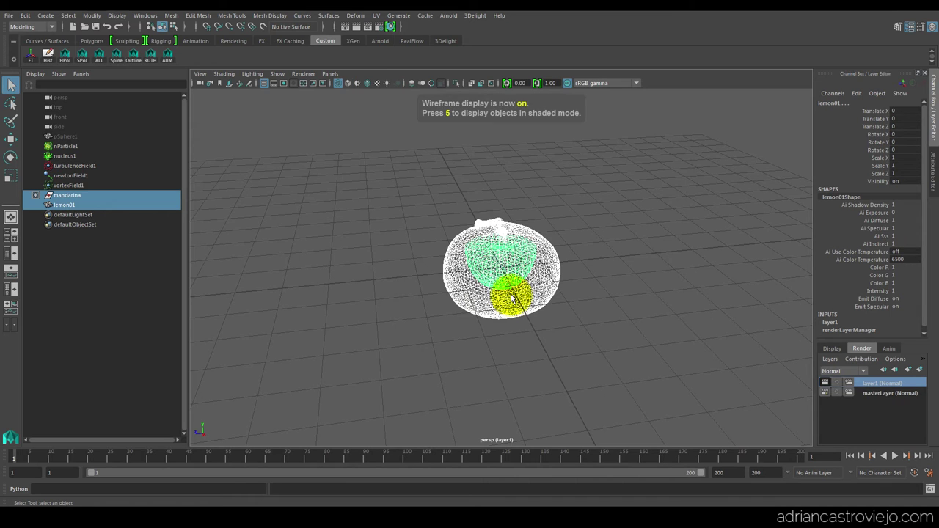
pyautogui.click(504, 317)
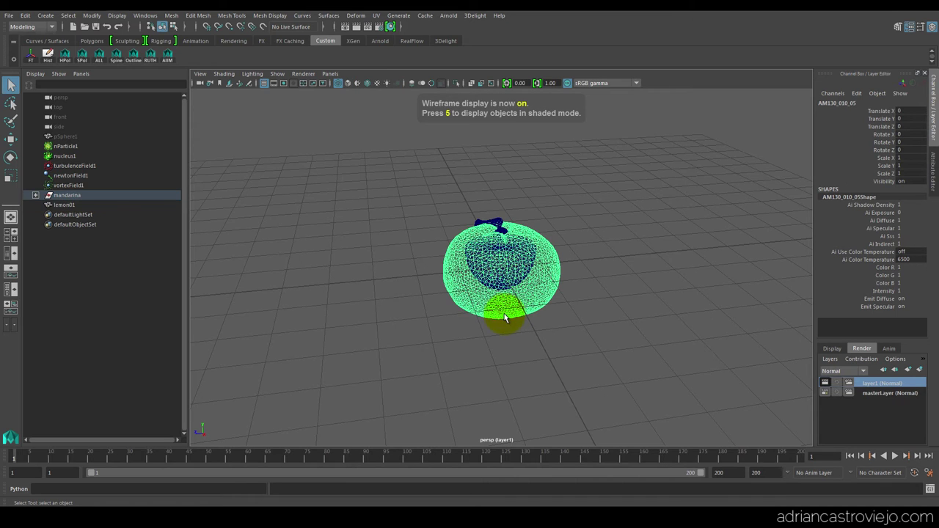
pyautogui.click(66, 195)
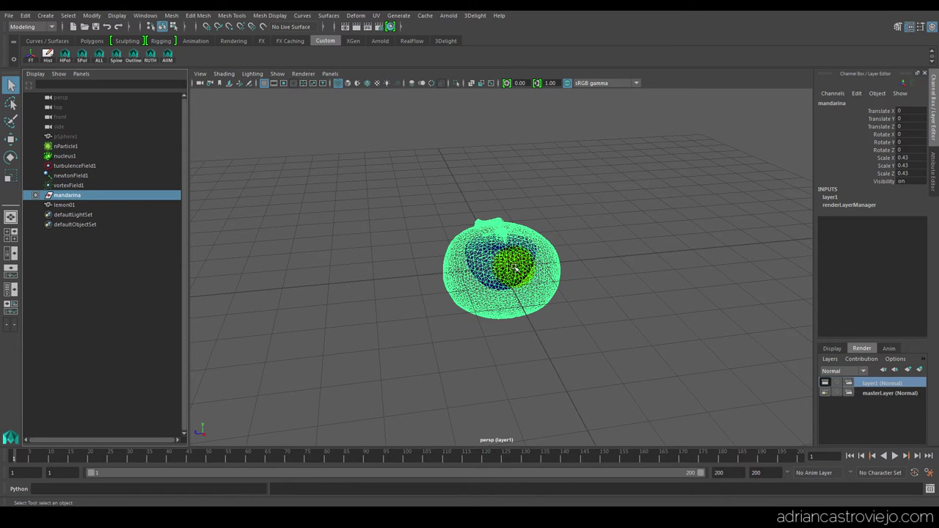
pyautogui.press('r')
pyautogui.moveTo(490, 292); pyautogui.dragTo(462, 267, button='middle')
pyautogui.moveTo(548, 262)
pyautogui.keyDown('alt'); pyautogui.mouseDown()
pyautogui.moveTo(497, 258)
pyautogui.moveTo(503, 280)
pyautogui.mouseUp(); pyautogui.keyUp('alt')
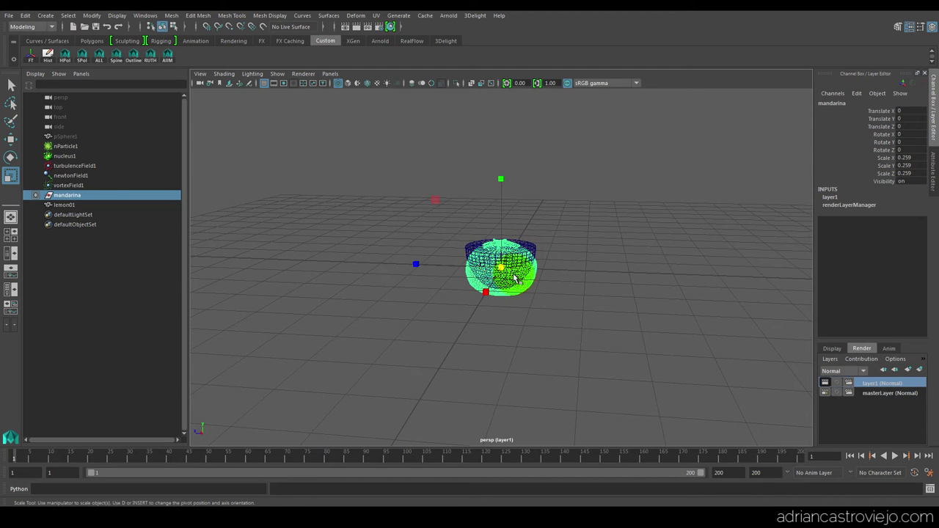
# Compare the mandarina on masterLayer and textured layer1 from several angles, ending on masterLayer
pyautogui.click(885, 392)
pyautogui.moveTo(484, 268)
pyautogui.keyDown('alt'); pyautogui.mouseDown()
pyautogui.moveTo(501, 268)
pyautogui.moveTo(496, 157)
pyautogui.mouseUp(); pyautogui.keyUp('alt')
pyautogui.moveTo(538, 254)
pyautogui.keyDown('alt'); pyautogui.mouseDown()
pyautogui.moveTo(524, 232)
pyautogui.moveTo(540, 245)
pyautogui.moveTo(555, 236)
pyautogui.moveTo(525, 265)
pyautogui.moveTo(514, 220)
pyautogui.moveTo(509, 230)
pyautogui.moveTo(530, 200)
pyautogui.mouseUp(); pyautogui.keyUp('alt')
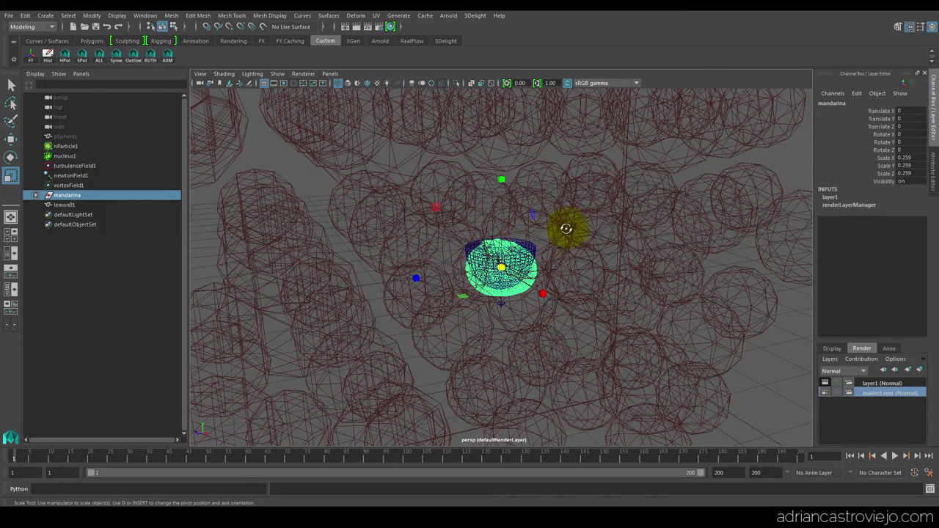
pyautogui.moveTo(566, 226)
pyautogui.keyDown('alt'); pyautogui.mouseDown()
pyautogui.moveTo(553, 238)
pyautogui.moveTo(667, 338)
pyautogui.mouseUp(); pyautogui.keyUp('alt')
pyautogui.click(884, 383)
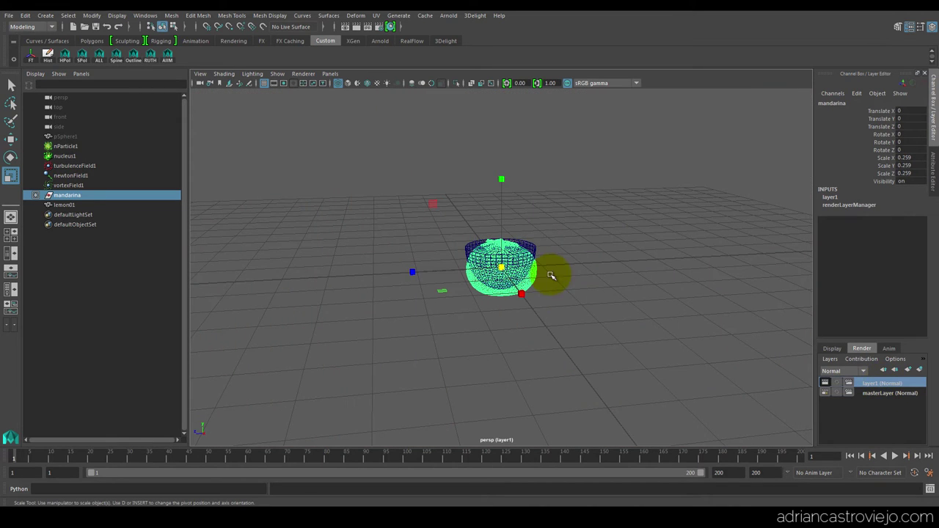
pyautogui.press('6')
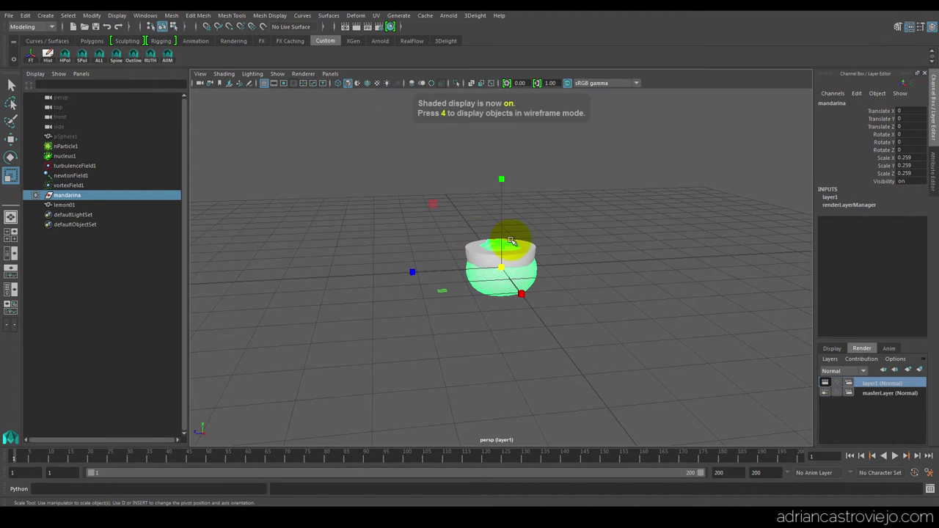
pyautogui.scroll(5, 546, 264)
pyautogui.moveTo(583, 246)
pyautogui.keyDown('alt'); pyautogui.mouseDown()
pyautogui.moveTo(528, 257)
pyautogui.moveTo(592, 240)
pyautogui.mouseUp(); pyautogui.keyUp('alt')
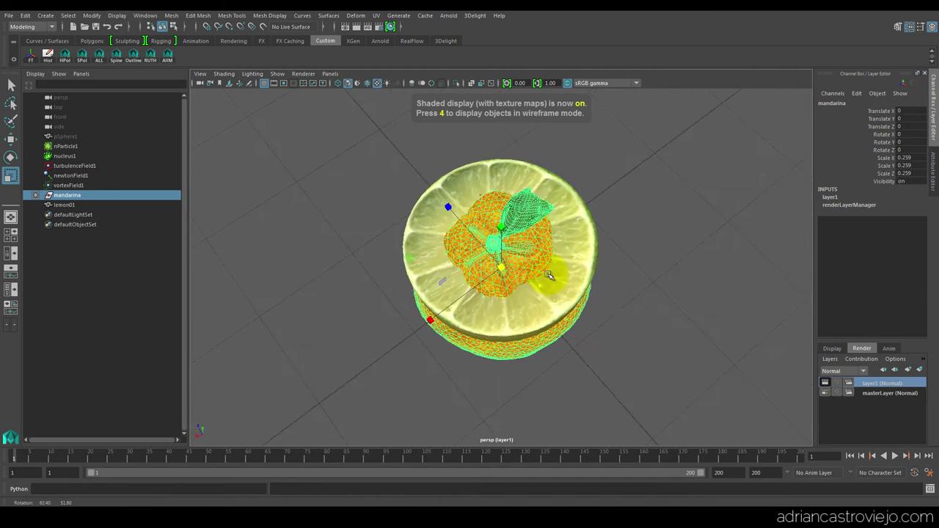
pyautogui.scroll(-2, 592, 239)
pyautogui.scroll(-3, 572, 246)
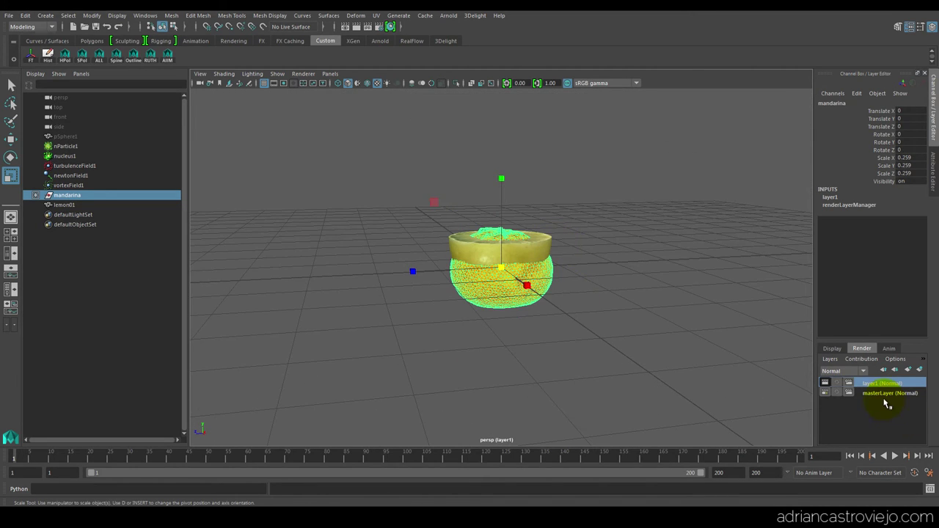
pyautogui.click(880, 393)
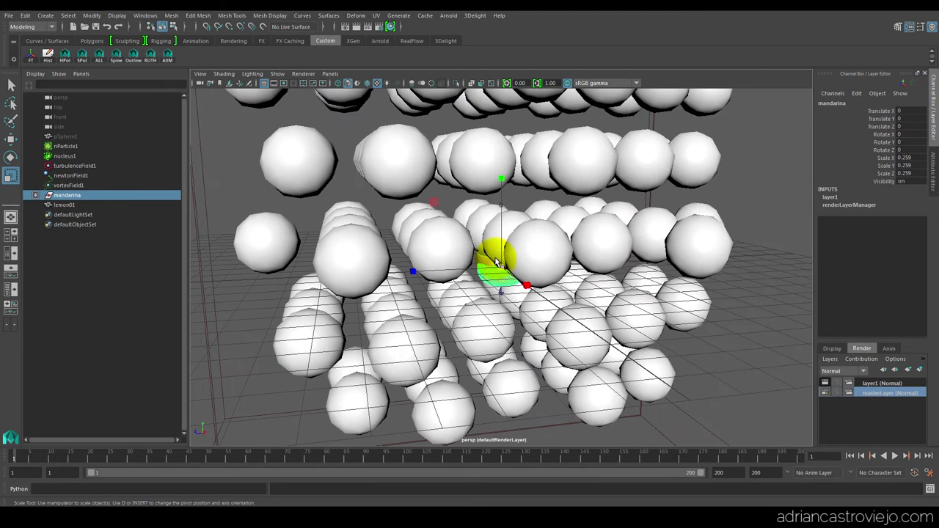
# Select nParticle1, frame the whole particle grid with F, and open the menu-set dropdown
pyautogui.keyDown('ctrl'); pyautogui.click(65, 206); pyautogui.keyUp('ctrl')
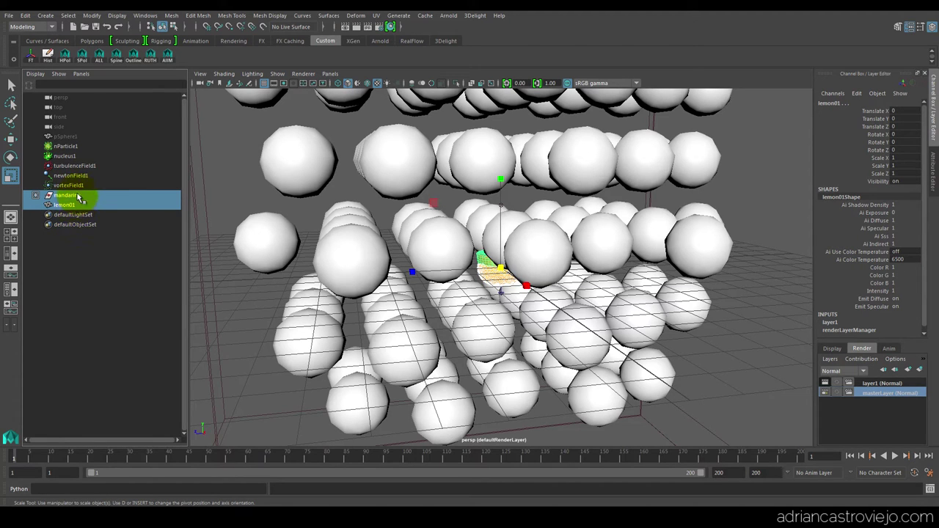
pyautogui.click(65, 146)
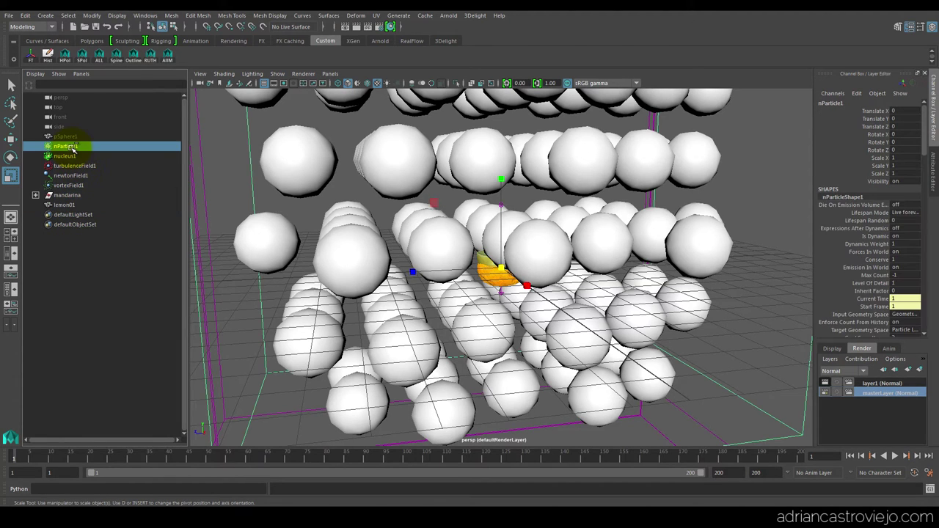
pyautogui.press('f')
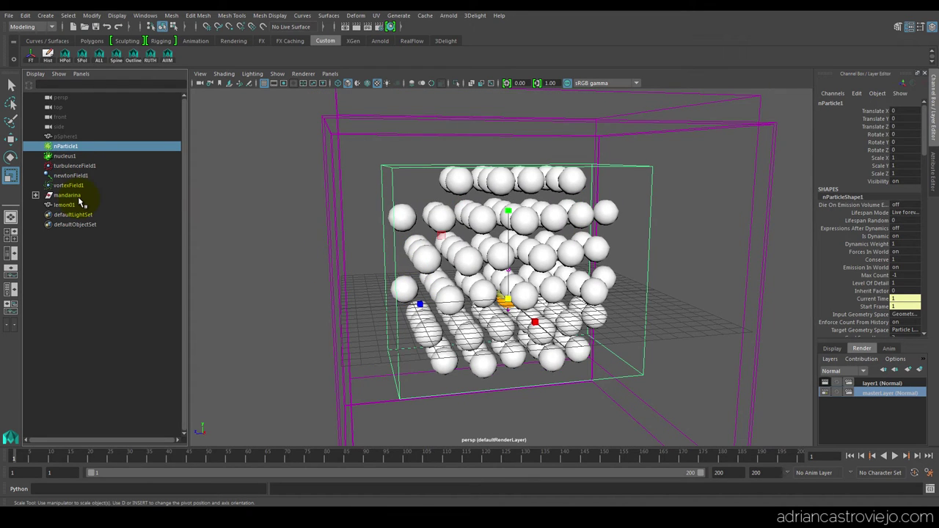
pyautogui.click(79, 203)
pyautogui.click(68, 148)
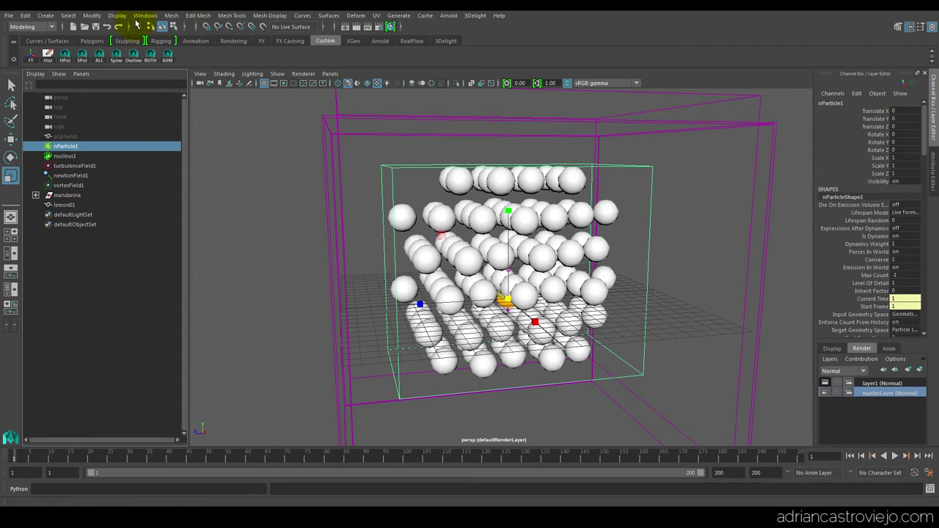
pyautogui.click(35, 27)
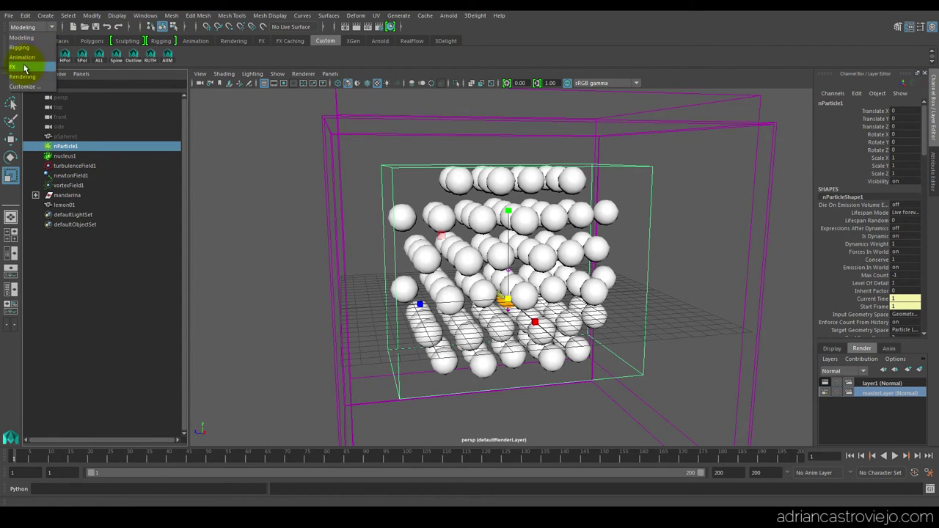
# In the FX menu set, open Particle Instancer options and remove nParticle1 from Instanced objects
pyautogui.click(24, 68)
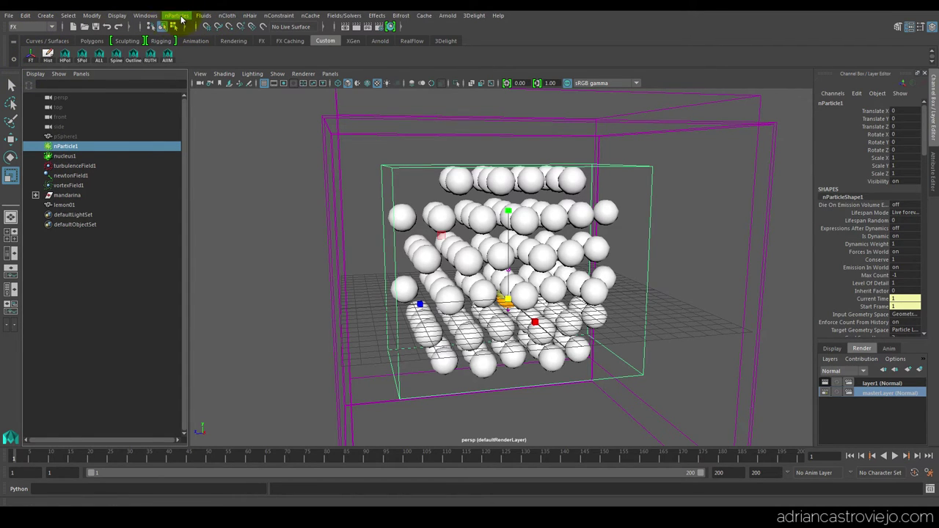
pyautogui.click(177, 16)
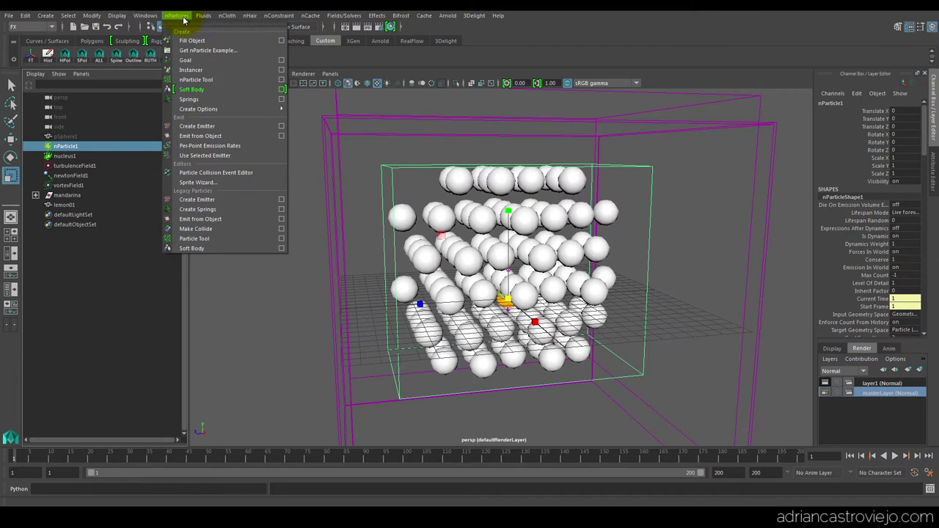
pyautogui.click(282, 73)
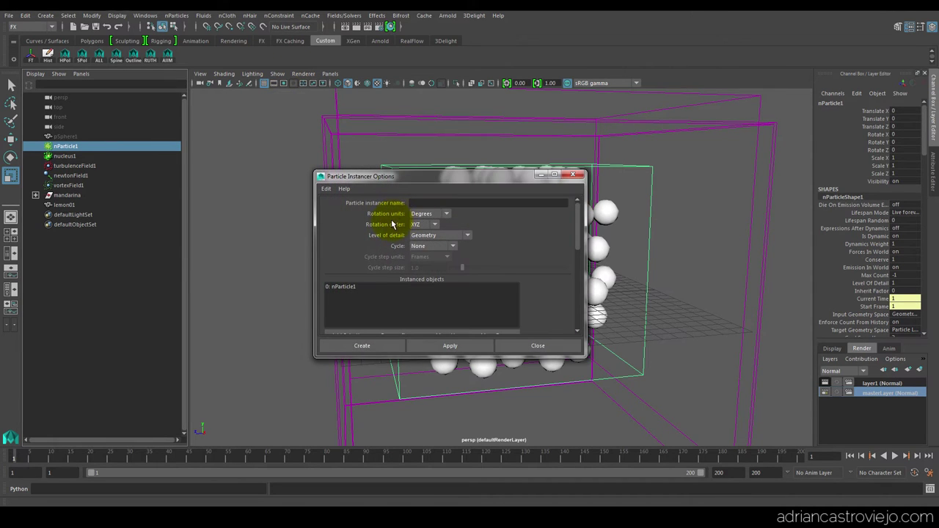
pyautogui.click(350, 288)
pyautogui.scroll(-1, 575, 234)
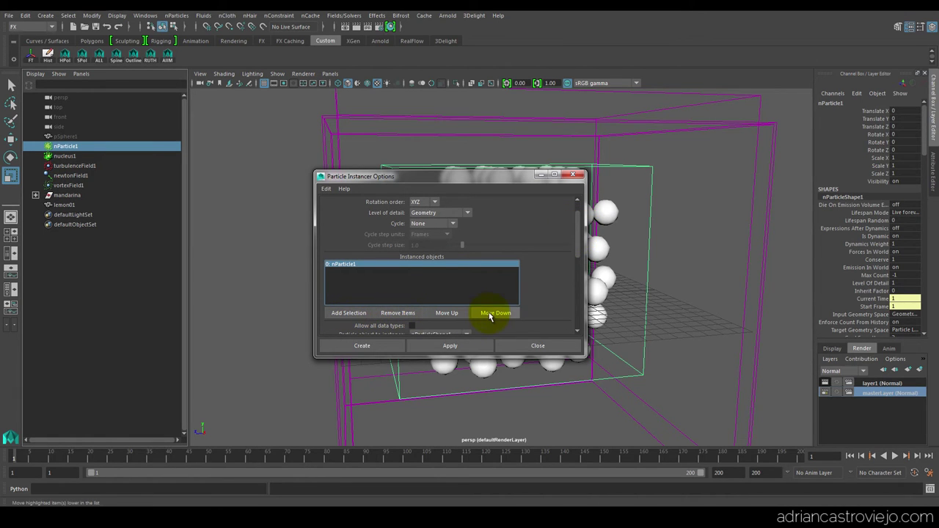
pyautogui.scroll(-1, 407, 268)
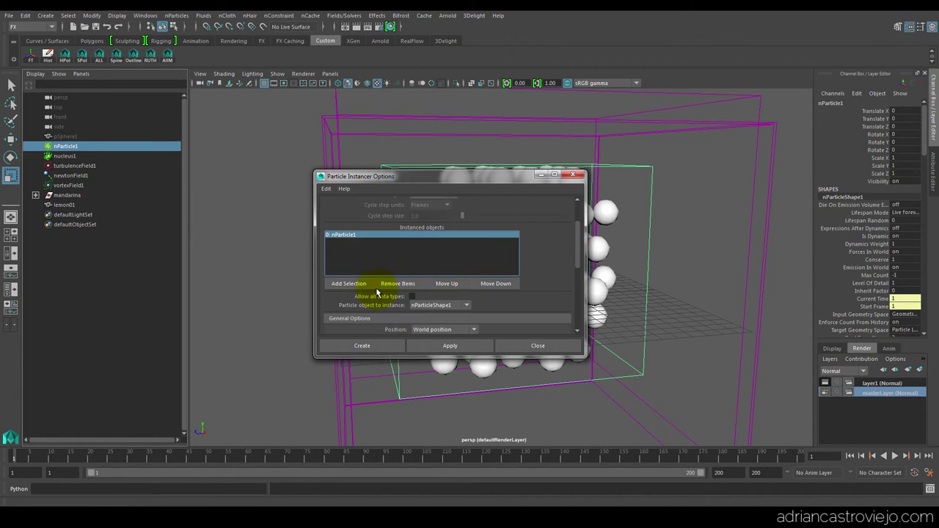
pyautogui.click(392, 286)
pyautogui.scroll(2, 485, 256)
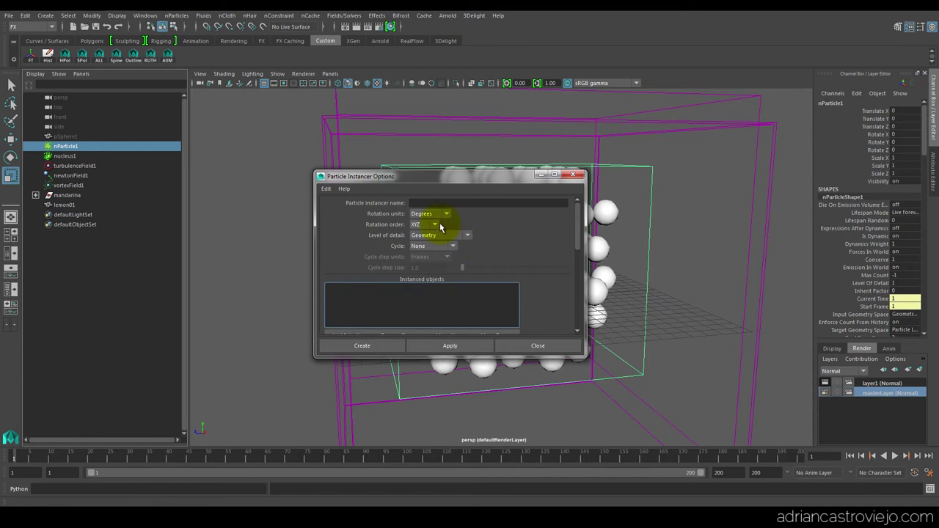
pyautogui.scroll(-3, 455, 253)
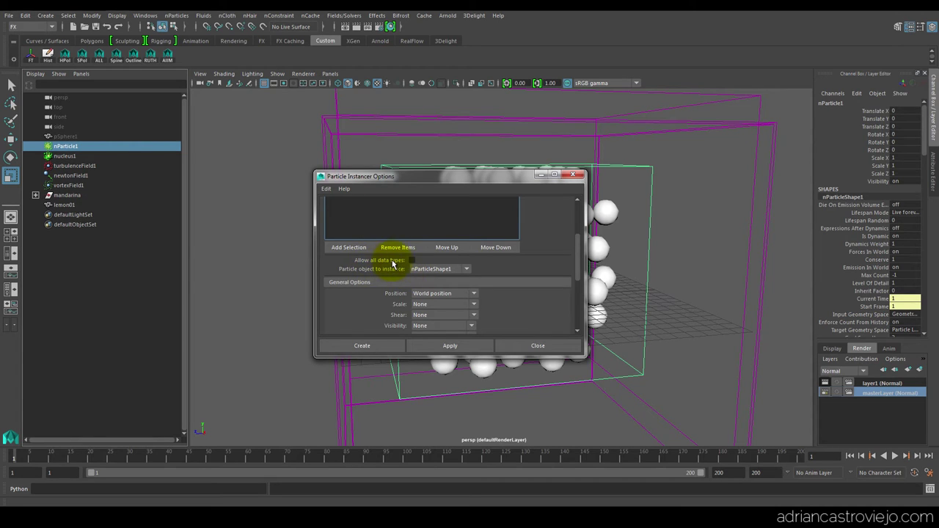
# Enable Allow all data types, create instancer1, and select it in the Outliner
pyautogui.click(412, 260)
pyautogui.scroll(-1, 578, 249)
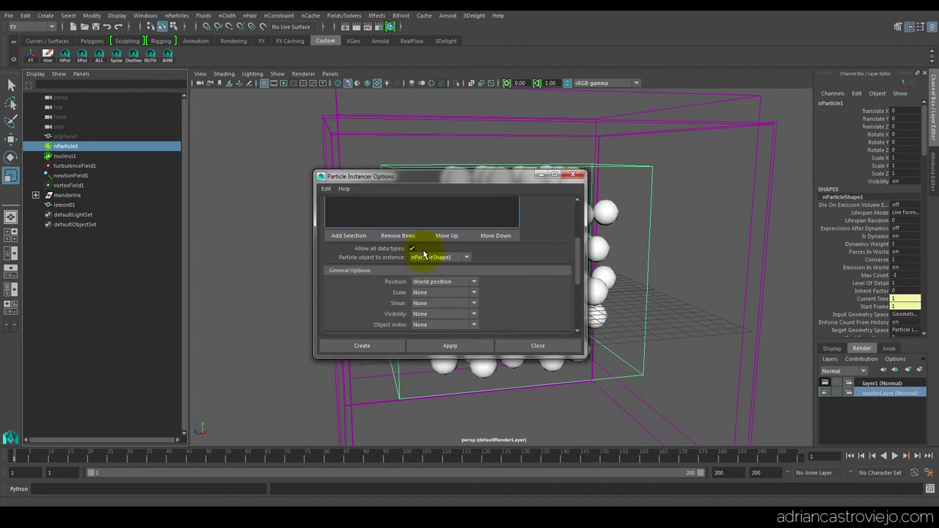
pyautogui.scroll(-3, 577, 250)
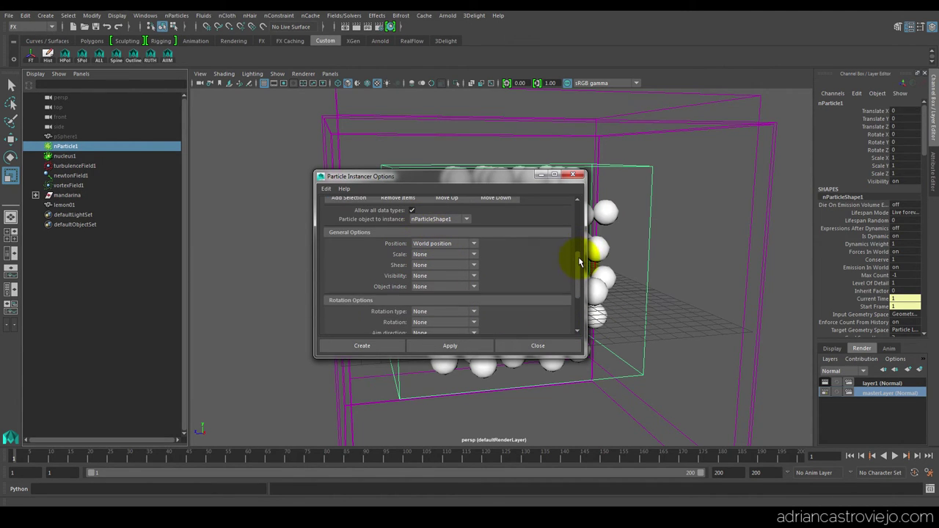
pyautogui.moveTo(576, 263); pyautogui.dragTo(576, 294)
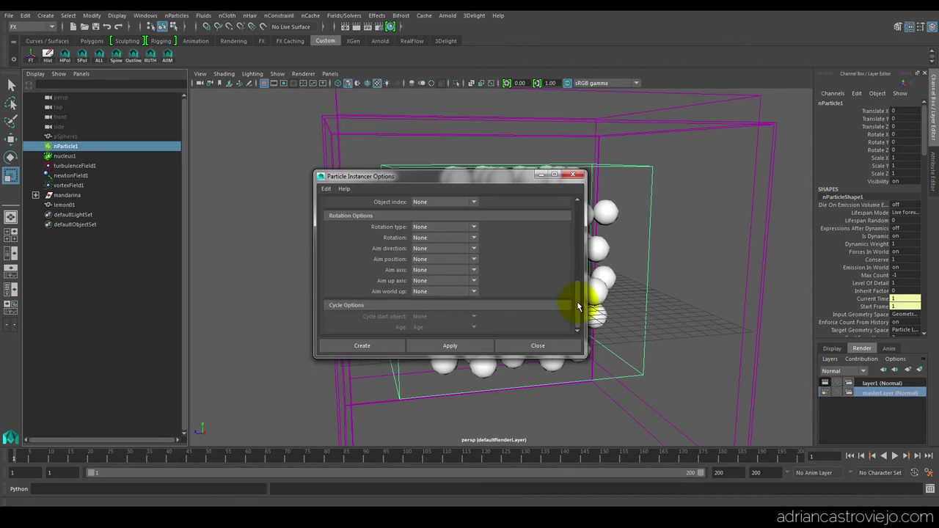
pyautogui.click(384, 346)
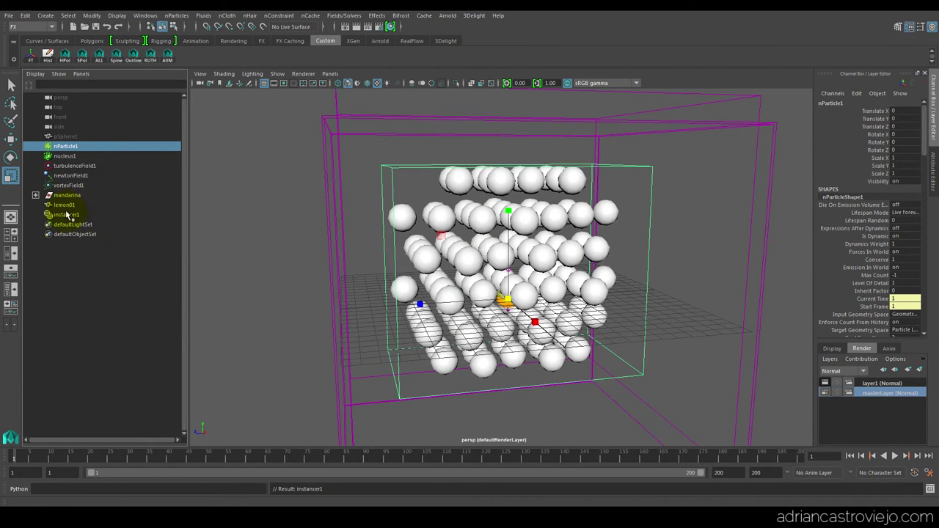
pyautogui.click(67, 215)
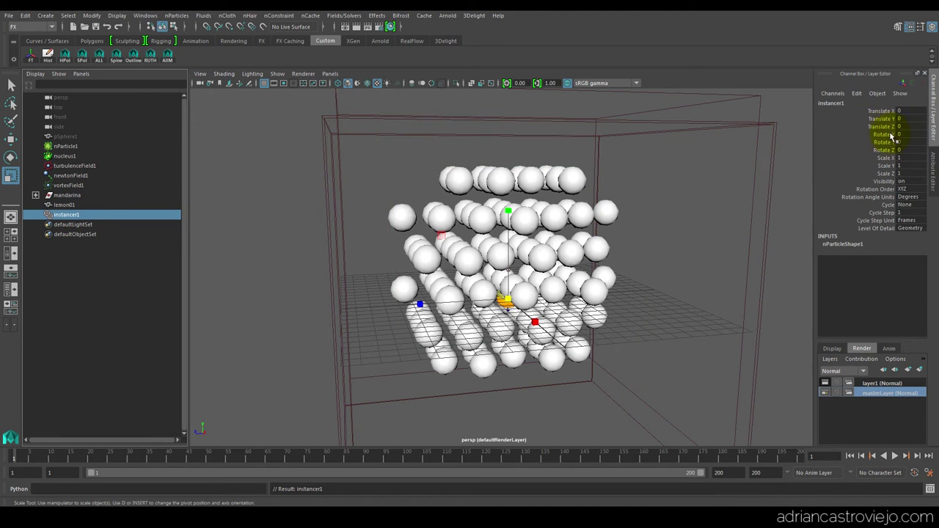
# Remove nParticle1 from instancer1's Instanced objects, then look over lemon01's attributes
pyautogui.click(932, 166)
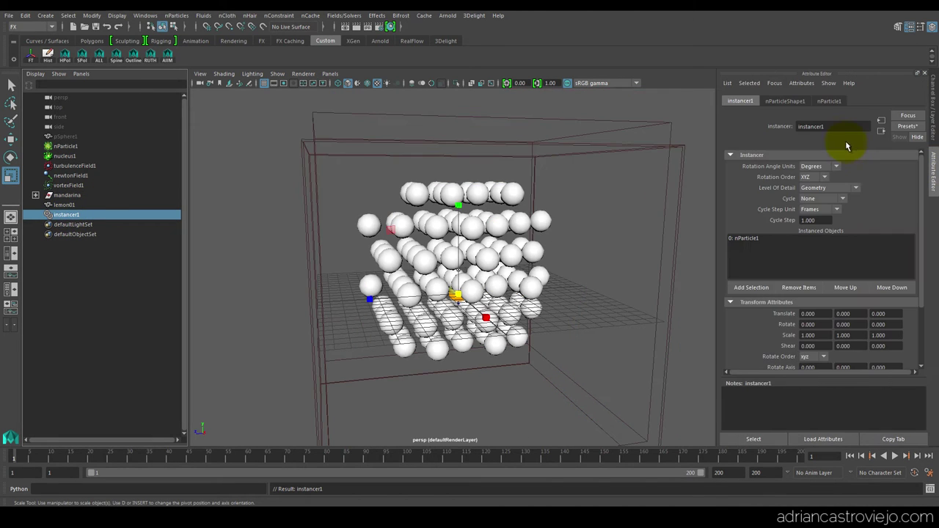
pyautogui.click(756, 242)
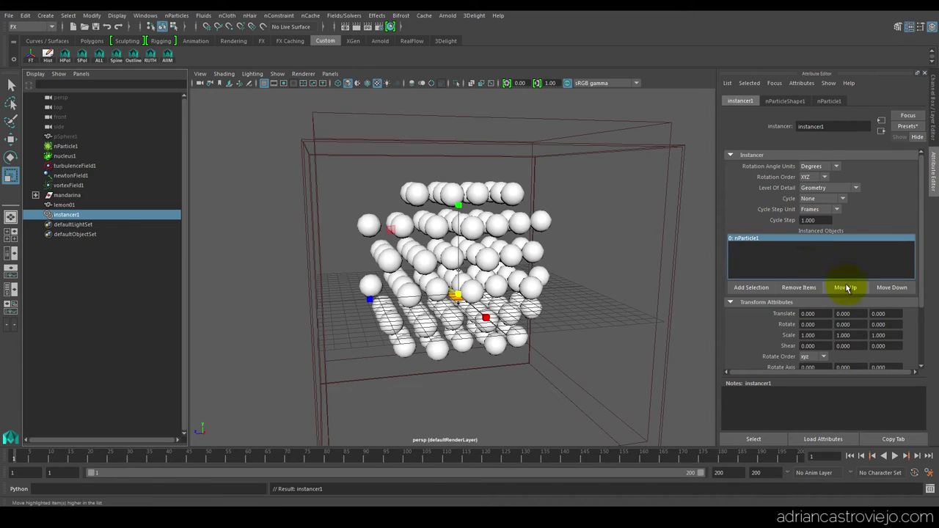
pyautogui.click(785, 289)
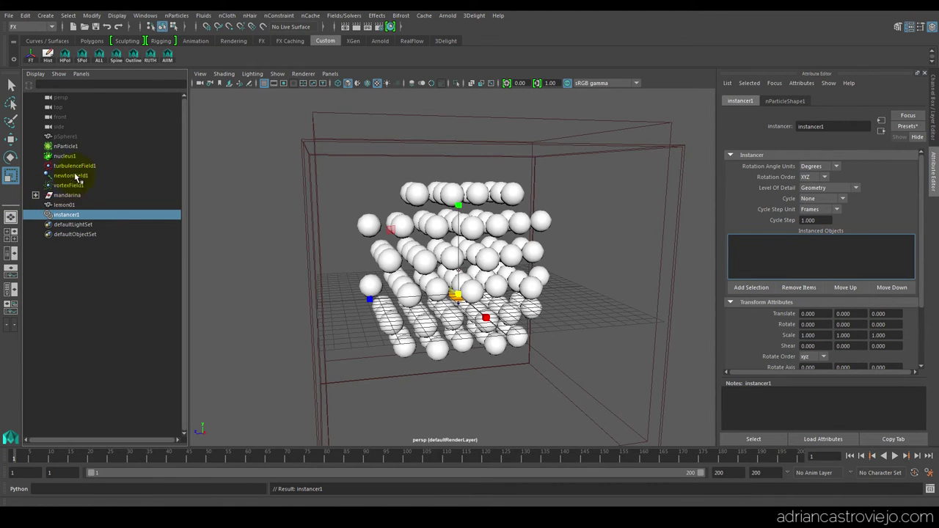
pyautogui.click(70, 206)
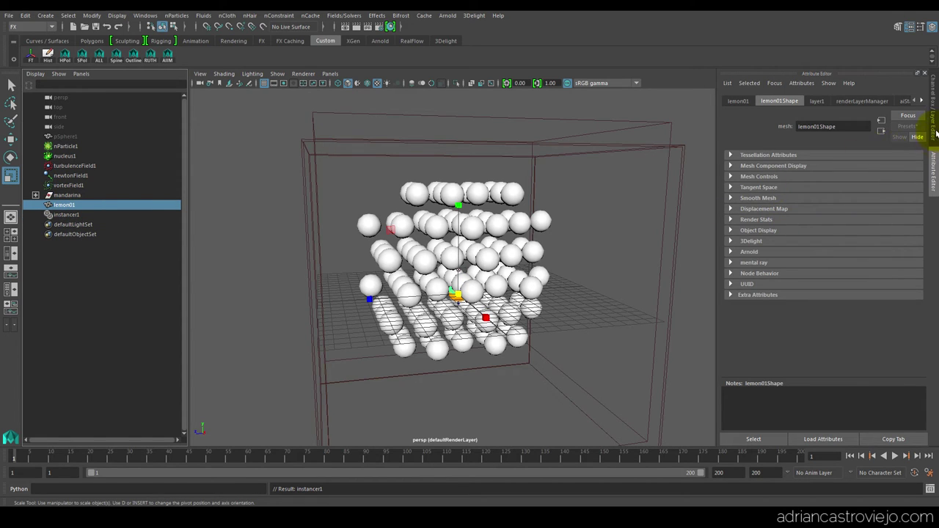
pyautogui.click(739, 101)
pyautogui.click(782, 102)
pyautogui.click(934, 136)
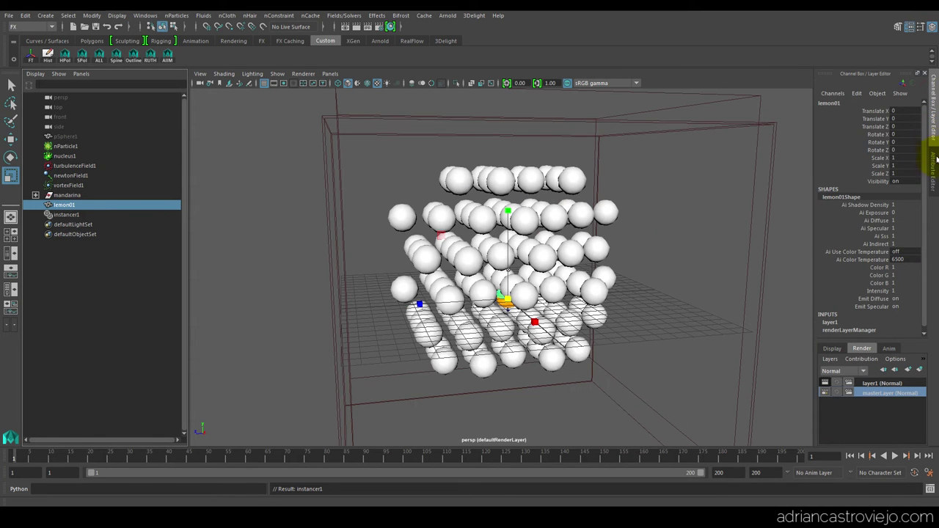
pyautogui.click(934, 171)
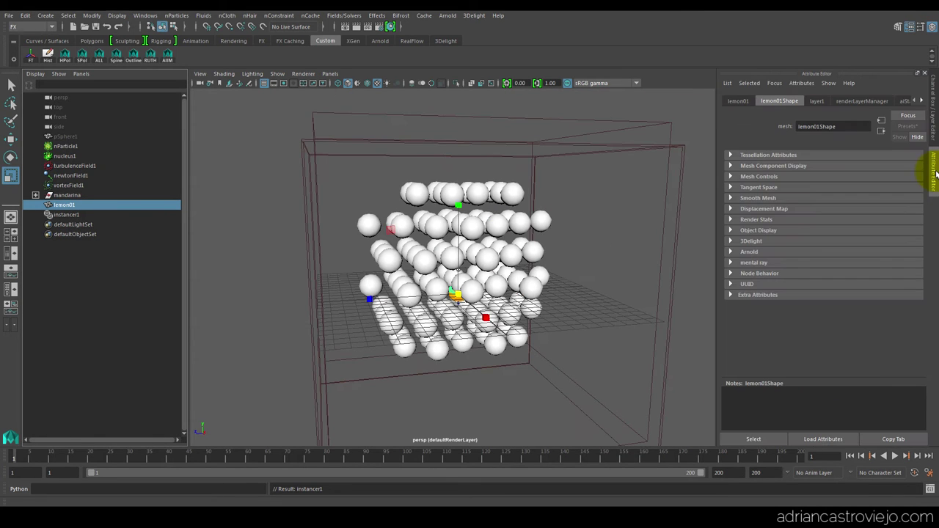
# Add lemon01 (index 0) and mandarina (index 1) as instancer1's instanced objects
pyautogui.click(66, 214)
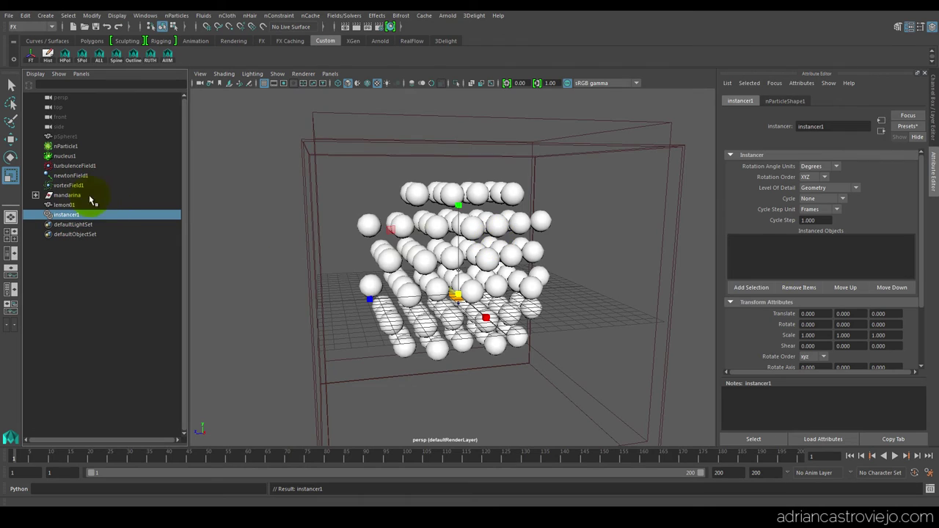
pyautogui.click(66, 205)
pyautogui.click(64, 195)
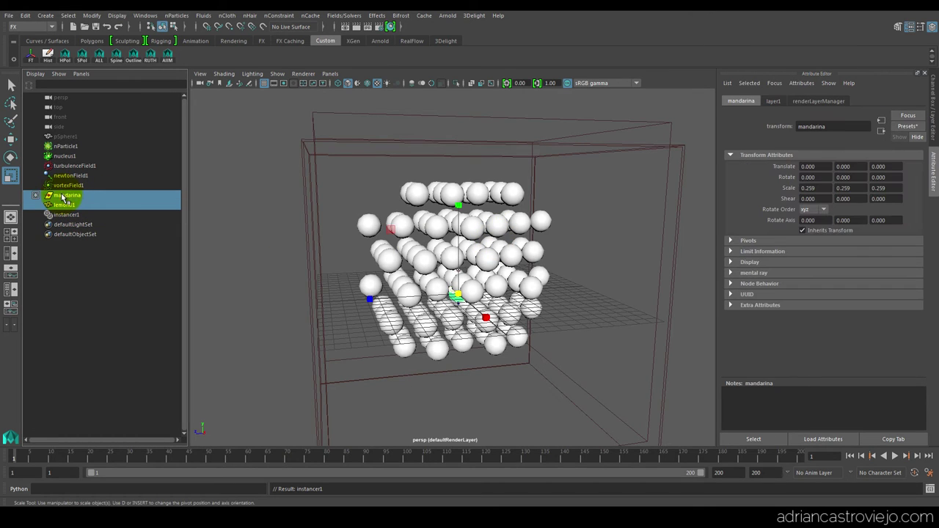
pyautogui.keyDown('shift'); pyautogui.click(66, 214); pyautogui.keyUp('shift')
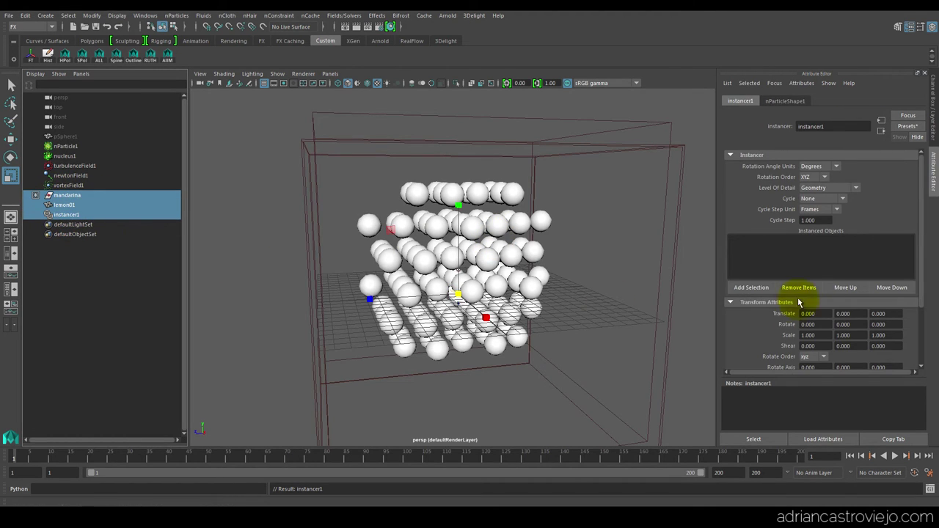
pyautogui.click(769, 287)
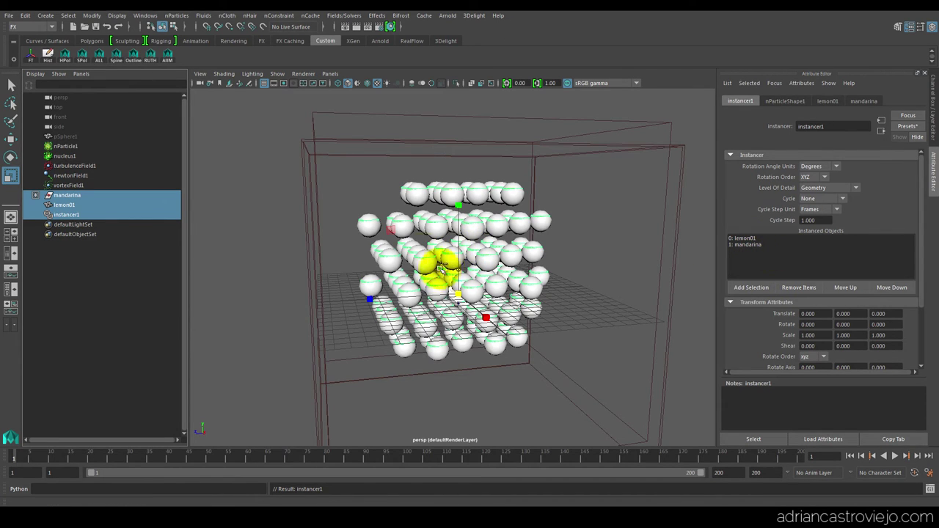
pyautogui.click(935, 128)
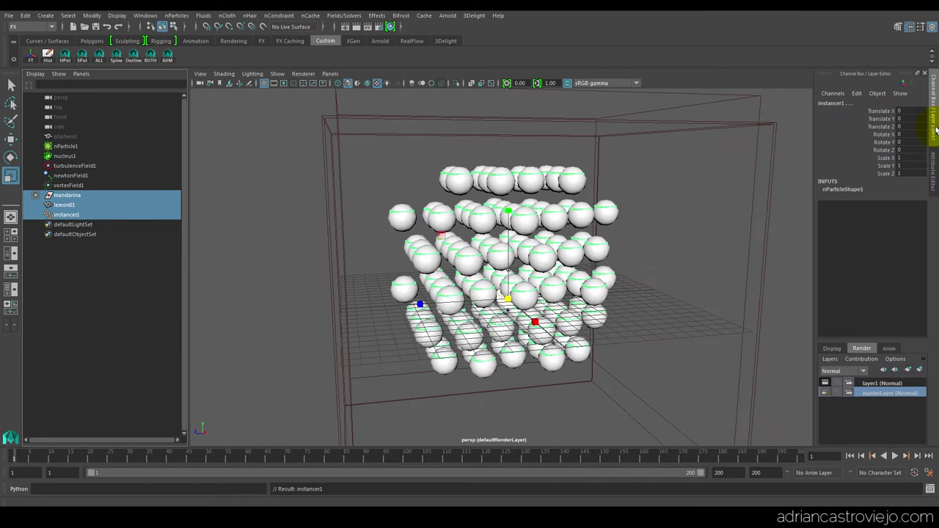
pyautogui.click(68, 214)
# Add instancer1 to layer1, then deselect and orbit to see lemon halves across the grid
pyautogui.click(869, 383)
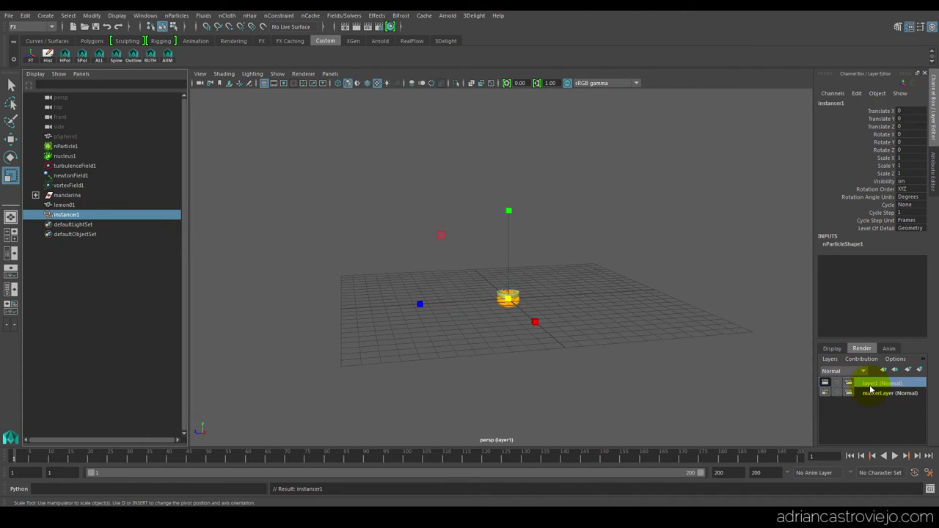
pyautogui.rightClick(871, 389)
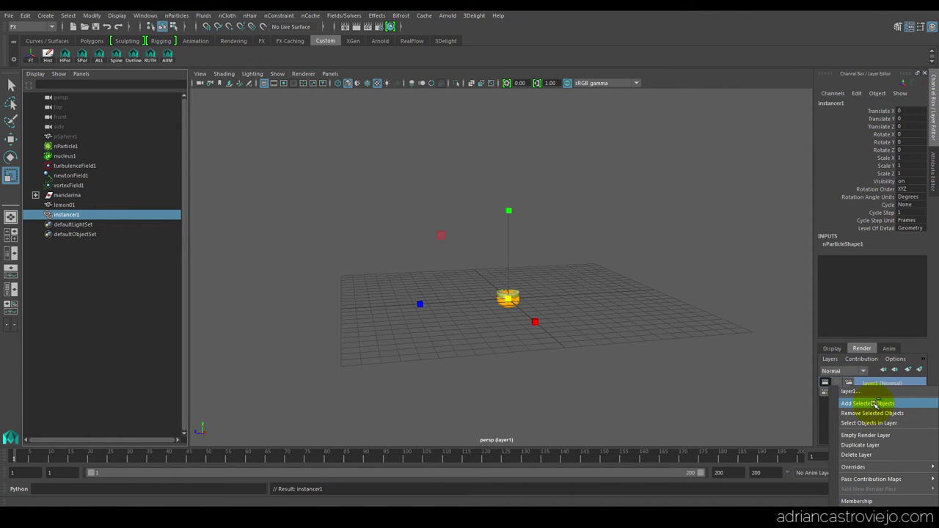
pyautogui.click(873, 404)
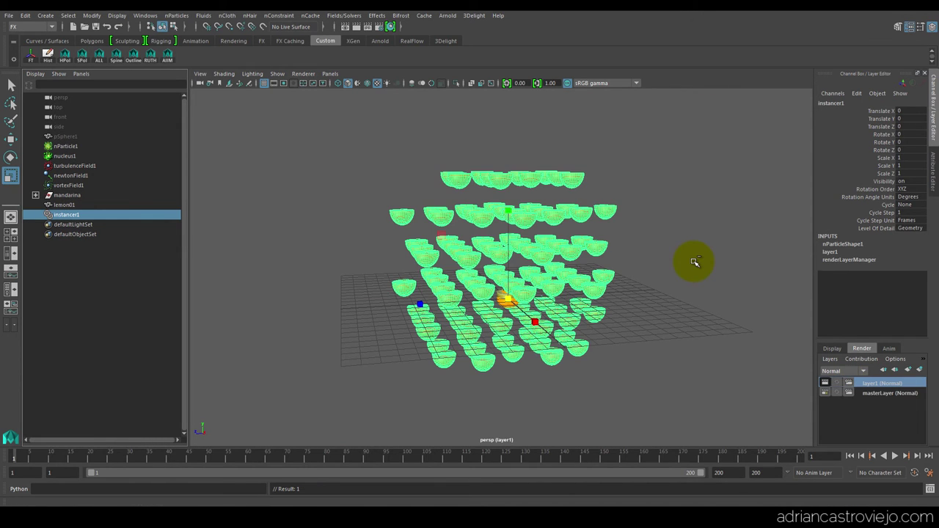
pyautogui.click(556, 194)
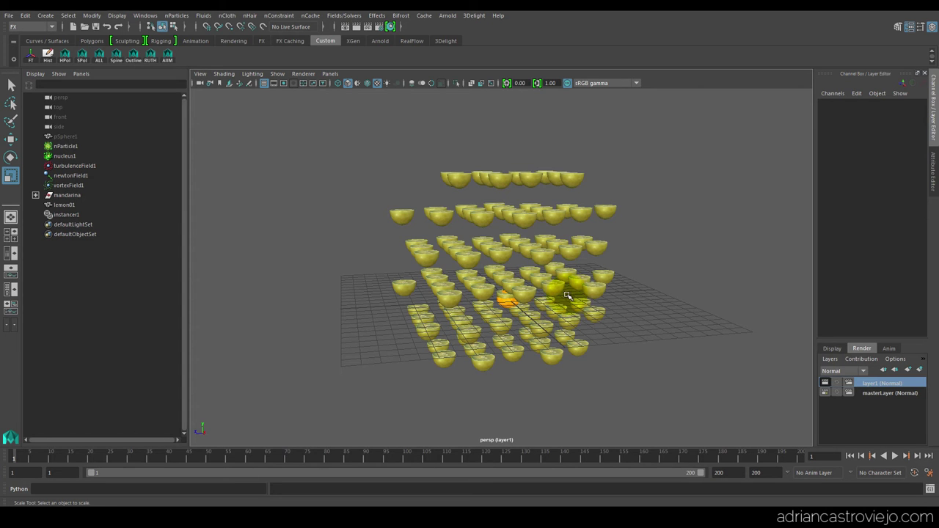
pyautogui.scroll(5, 525, 221)
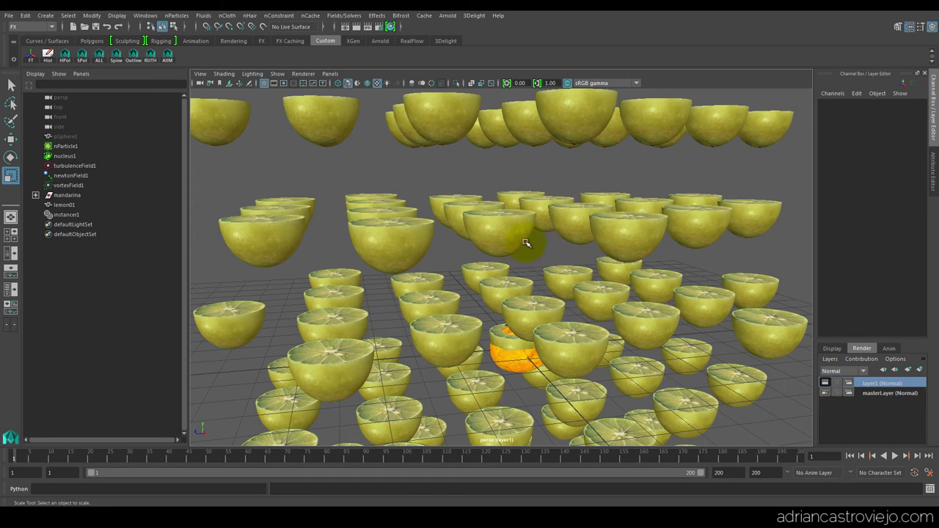
pyautogui.scroll(-5, 491, 279)
pyautogui.keyDown('alt'); pyautogui.moveTo(484, 317); pyautogui.dragTo(514, 309); pyautogui.keyUp('alt')
pyautogui.click(515, 309)
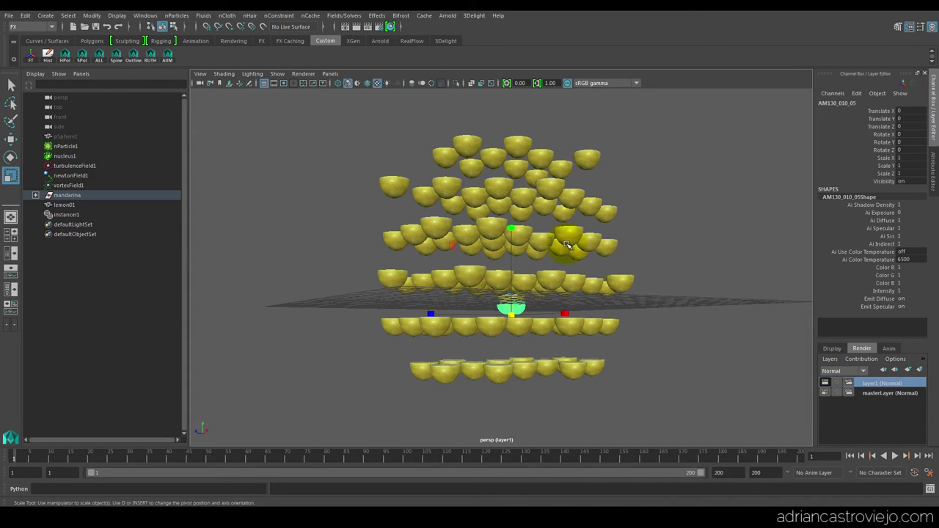
pyautogui.keyDown('alt'); pyautogui.moveTo(512, 202); pyautogui.dragTo(936, 303); pyautogui.keyUp('alt')
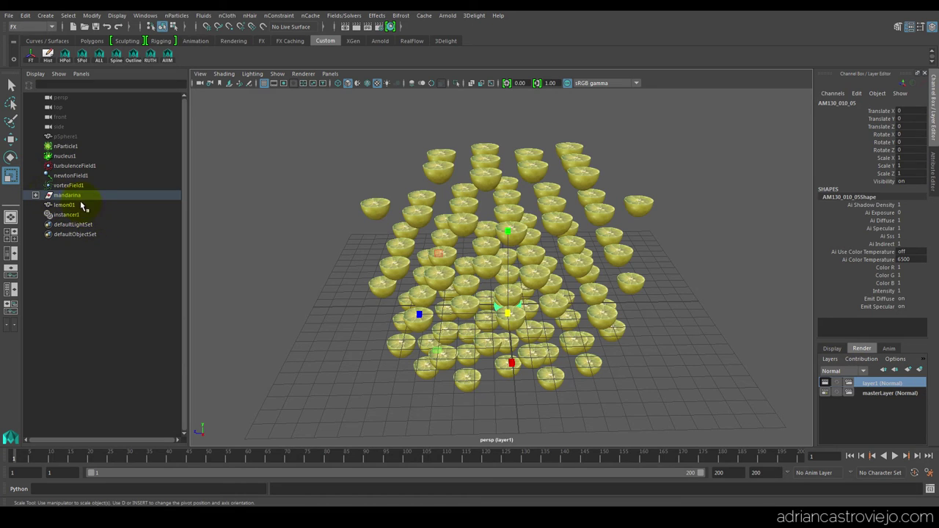
# Select nParticle1 and expand nParticleShape1's Per Particle (Array) Attributes in the Attribute Editor
pyautogui.click(66, 146)
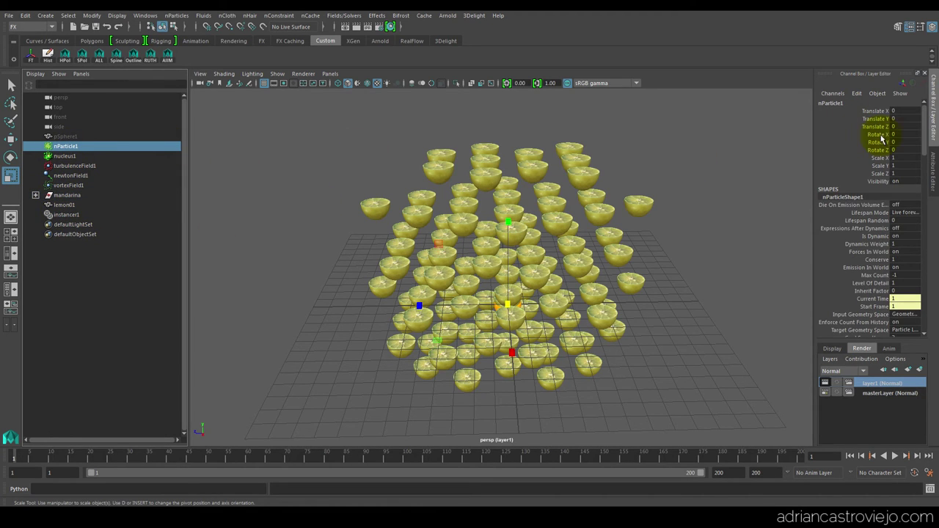
pyautogui.click(930, 157)
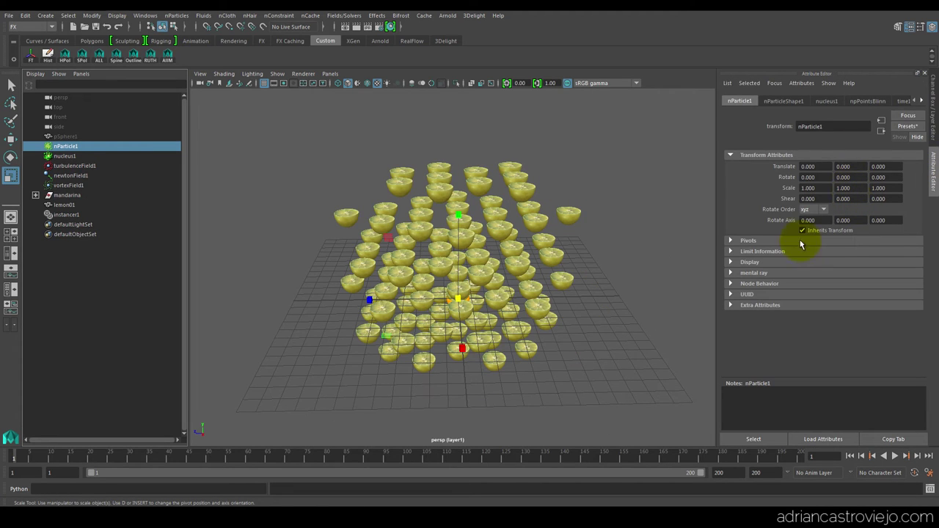
pyautogui.click(778, 102)
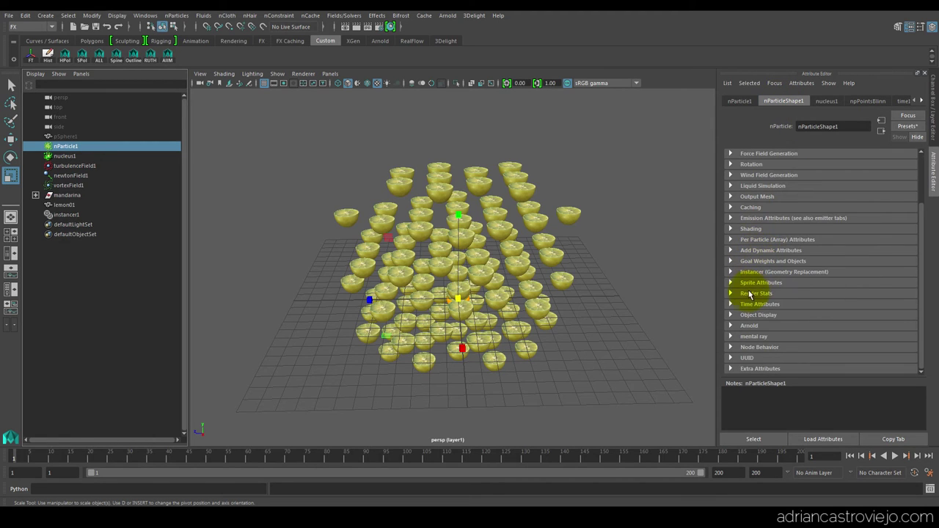
pyautogui.click(731, 241)
pyautogui.scroll(-2, 822, 267)
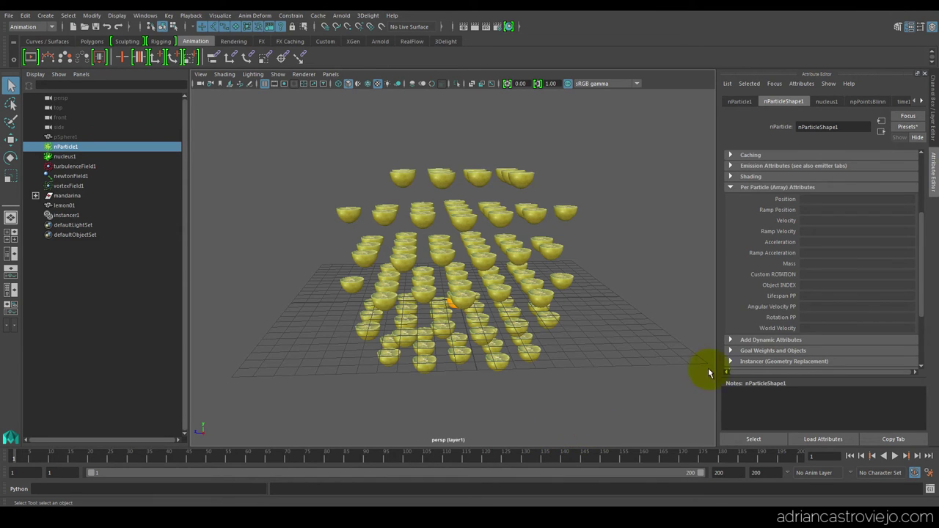
# Create the Object INDEX creation expression nParticleShape1.ObjectINDEX = rand(0,2);
pyautogui.rightClick(806, 287)
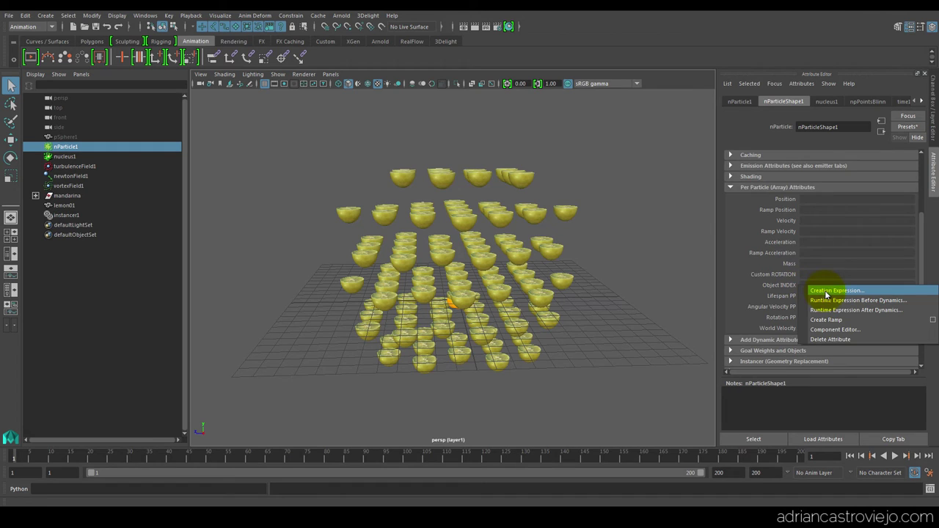
pyautogui.click(827, 292)
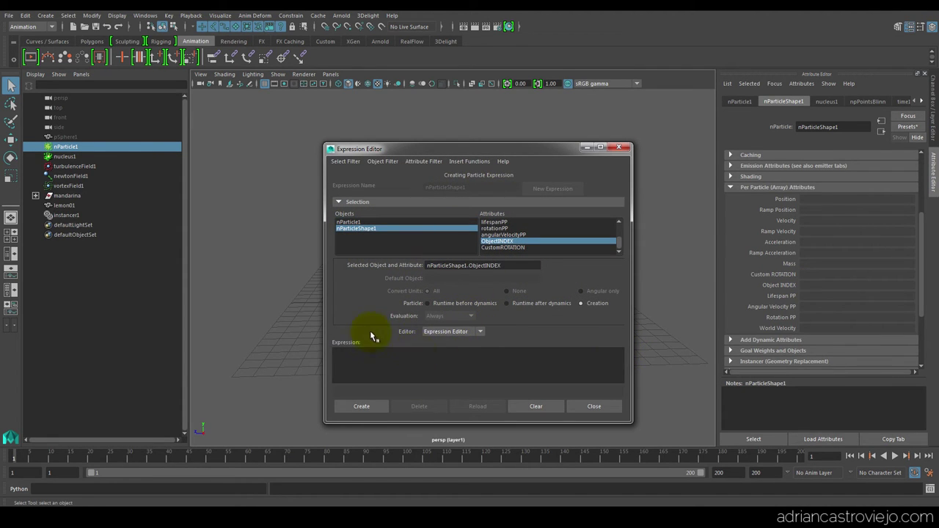
pyautogui.moveTo(508, 266); pyautogui.dragTo(424, 266)
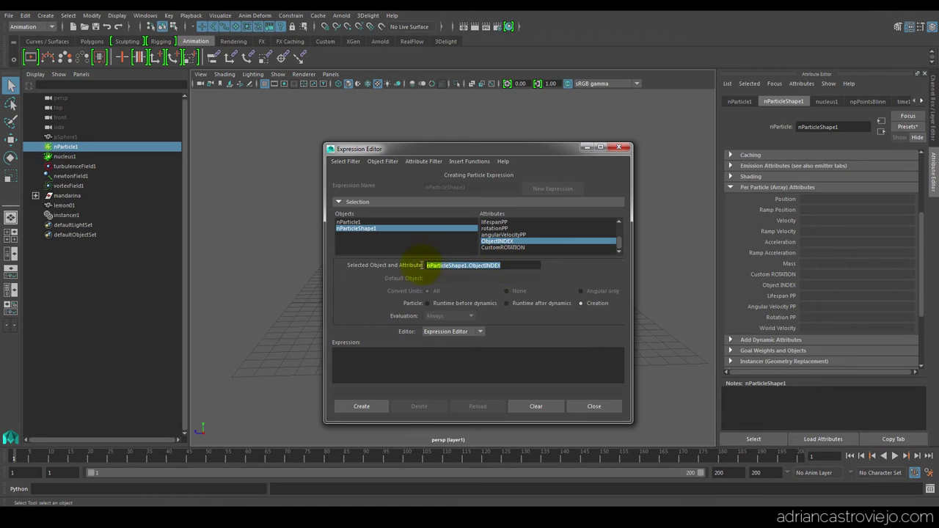
pyautogui.moveTo(440, 265); pyautogui.dragTo(387, 357, button='middle')
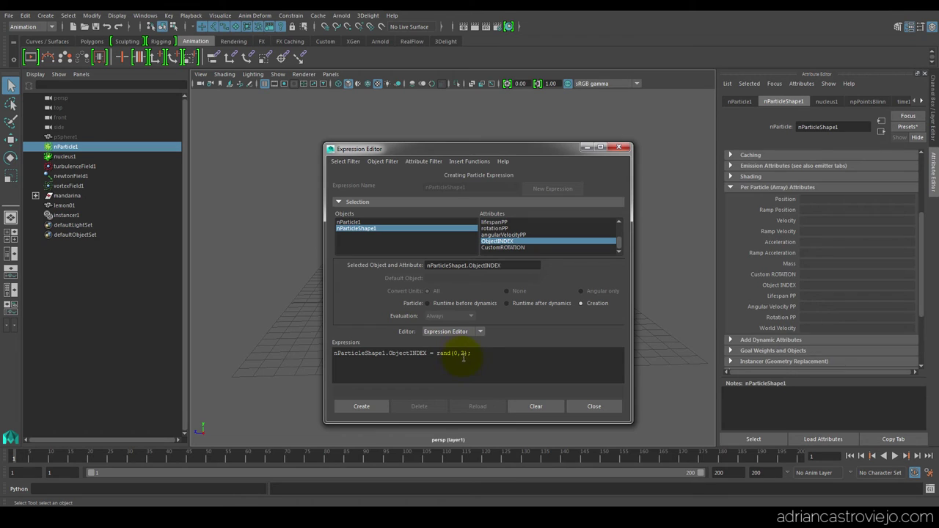
pyautogui.click(377, 407)
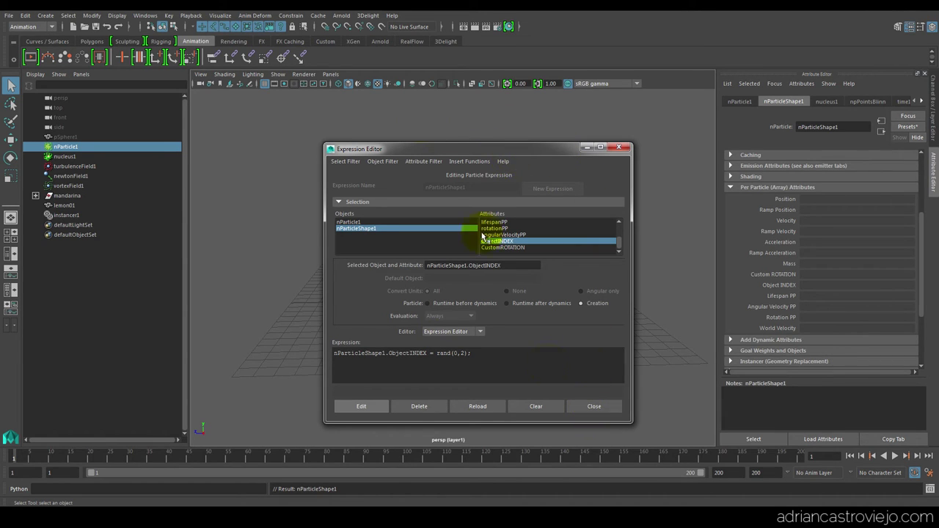
pyautogui.click(361, 406)
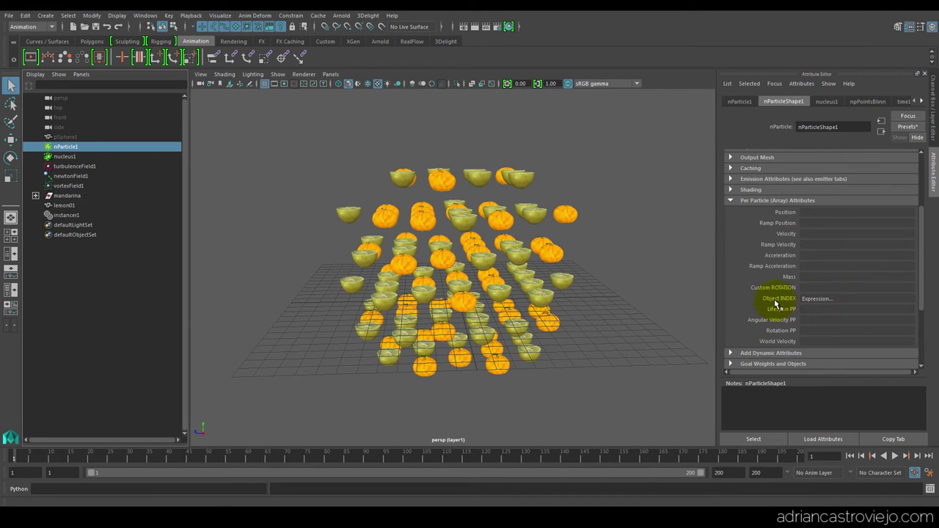
pyautogui.rightClick(815, 302)
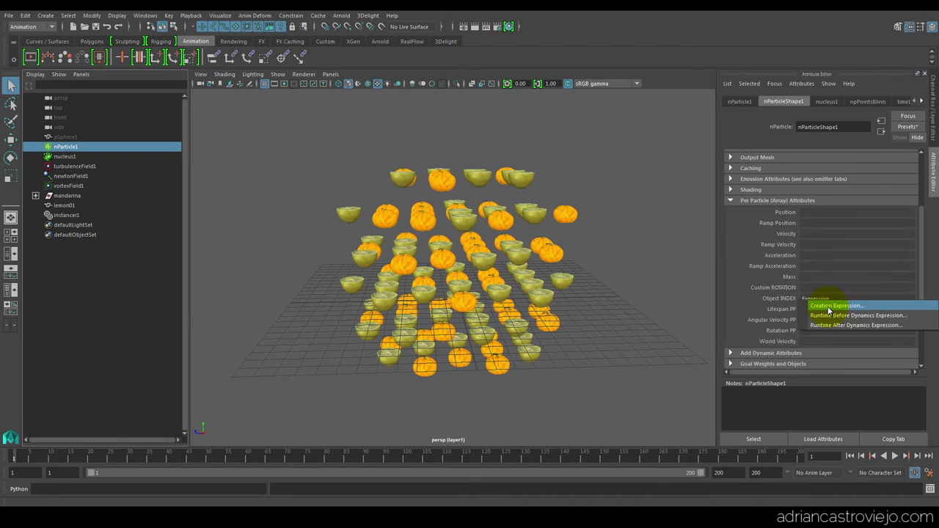
pyautogui.click(779, 303)
pyautogui.click(849, 456)
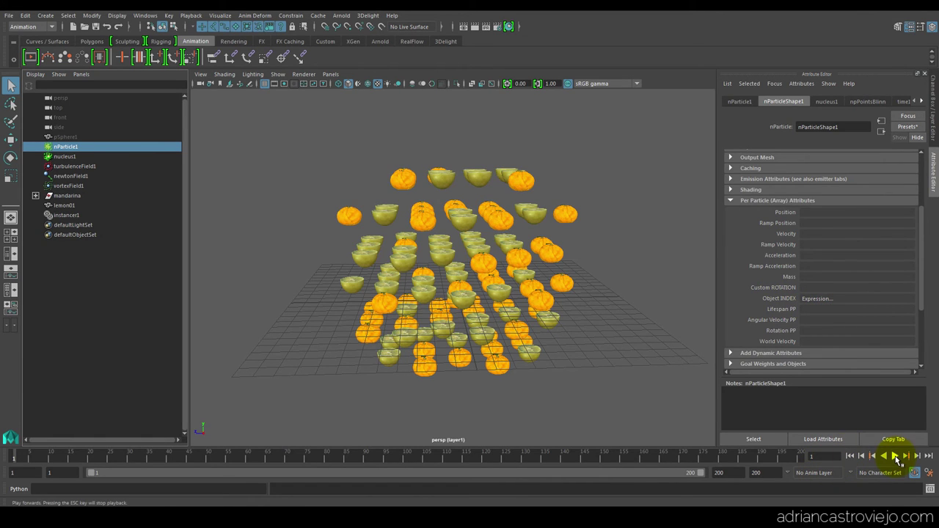
pyautogui.click(896, 456)
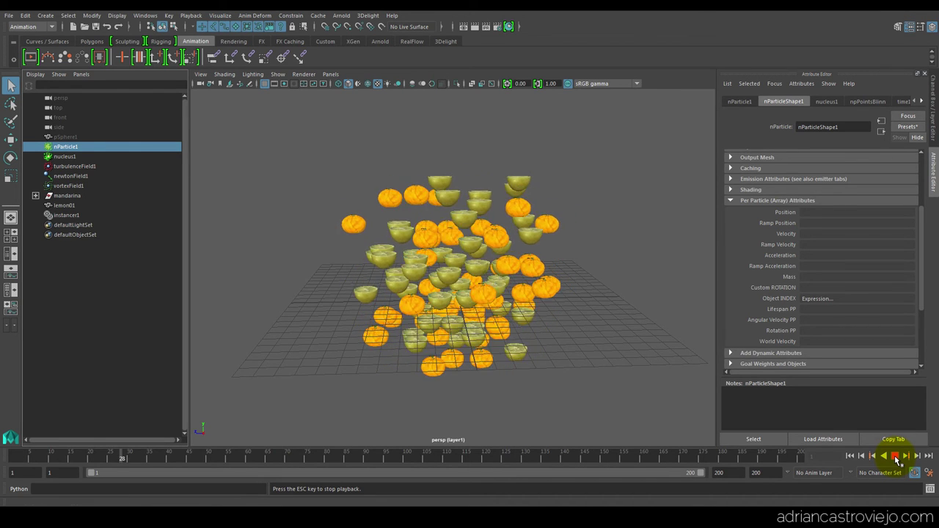
pyautogui.click(896, 456)
pyautogui.click(850, 456)
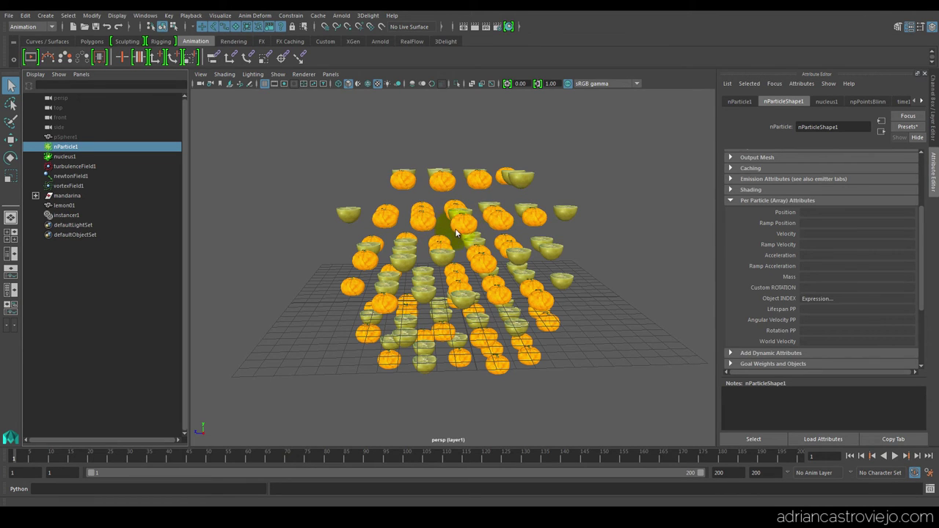
pyautogui.rightClick(814, 301)
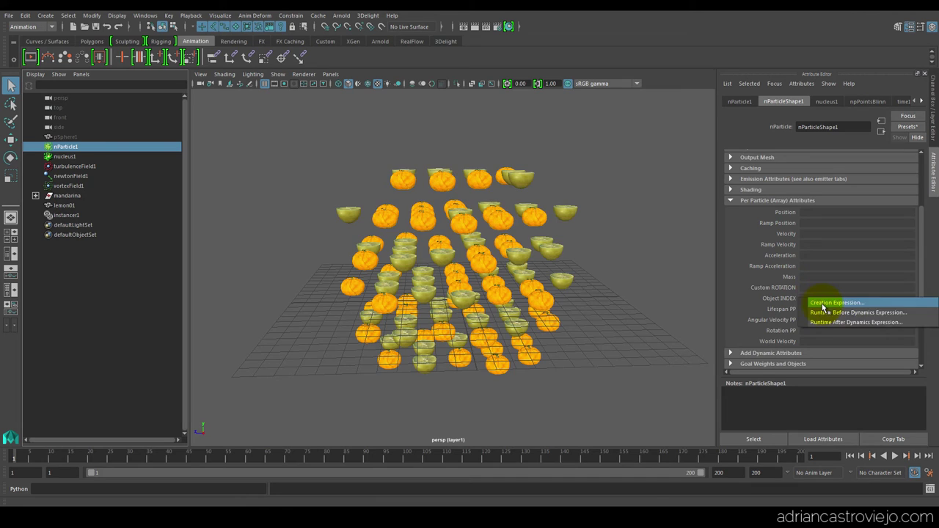
# Add nParticleShape1.CustomROTATION = <<rand(360),rand(360),rand(360)>>; to the creation expression and apply it
pyautogui.click(815, 302)
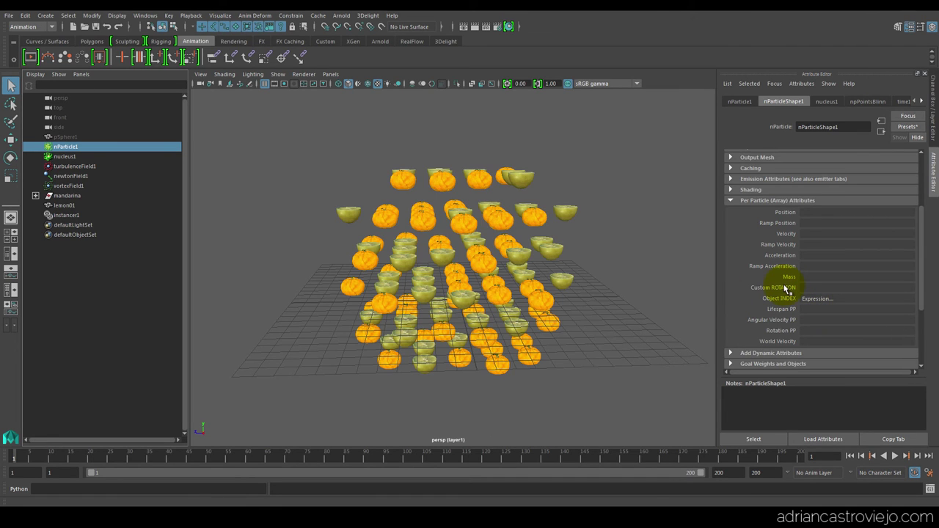
pyautogui.rightClick(810, 290)
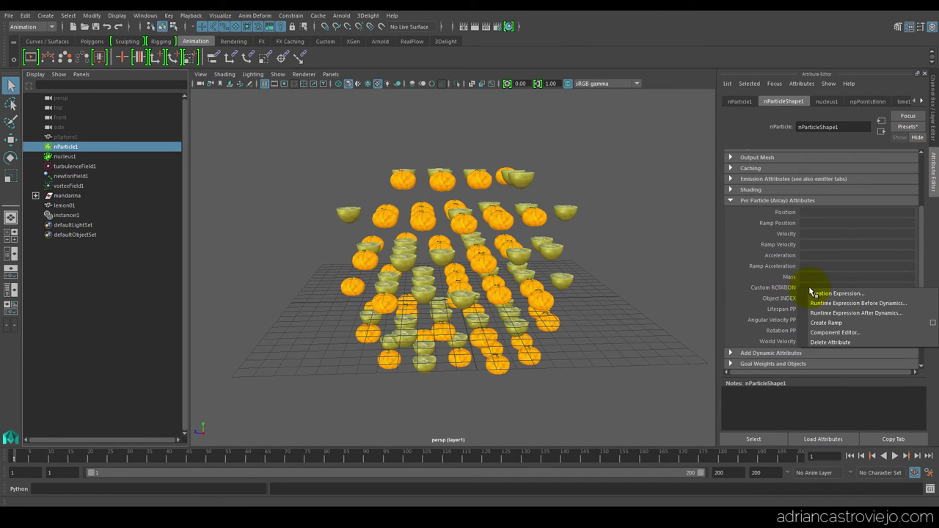
pyautogui.click(833, 294)
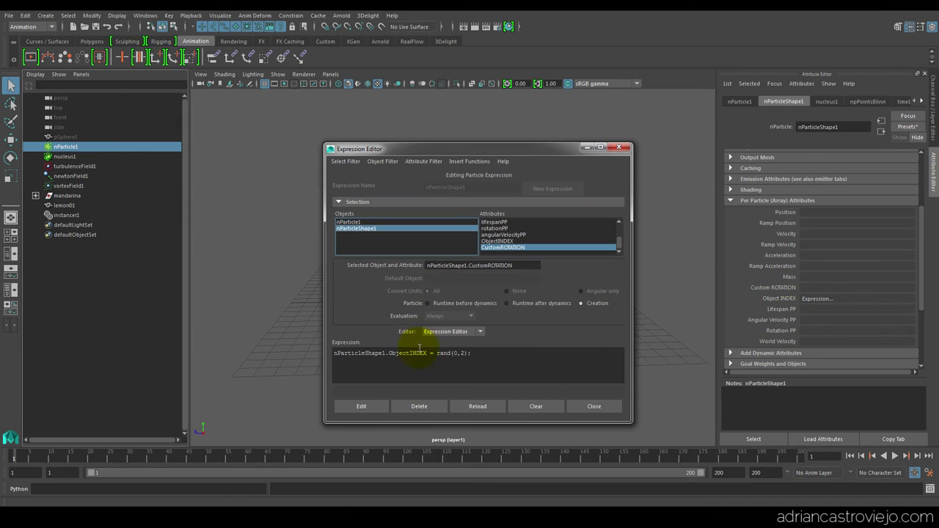
pyautogui.moveTo(512, 266)
pyautogui.mouseDown()
pyautogui.moveTo(424, 265)
pyautogui.moveTo(389, 367)
pyautogui.mouseUp()
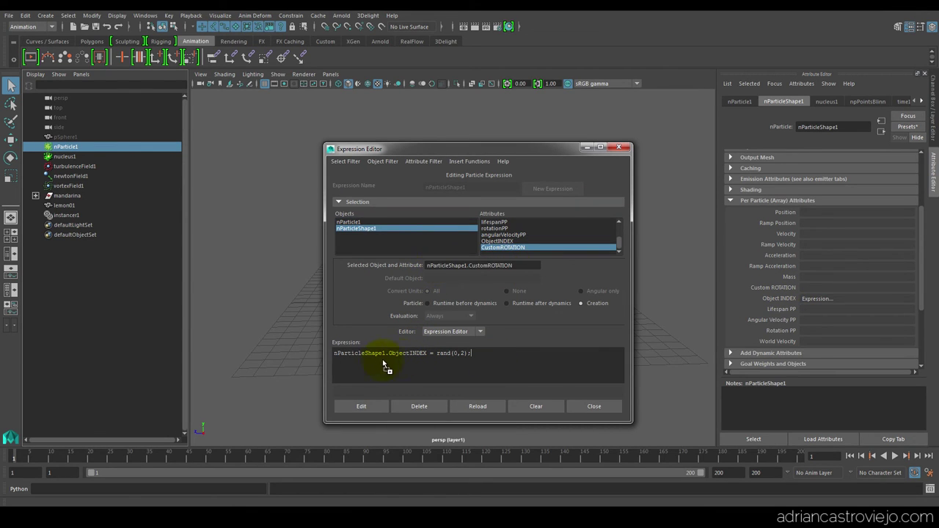
pyautogui.write('nParticleShape1.CustomROTATION')
pyautogui.click(467, 358)
pyautogui.press('Return')
pyautogui.click(451, 360)
pyautogui.write('<<rand(360),rand(360),rand(360)>>')
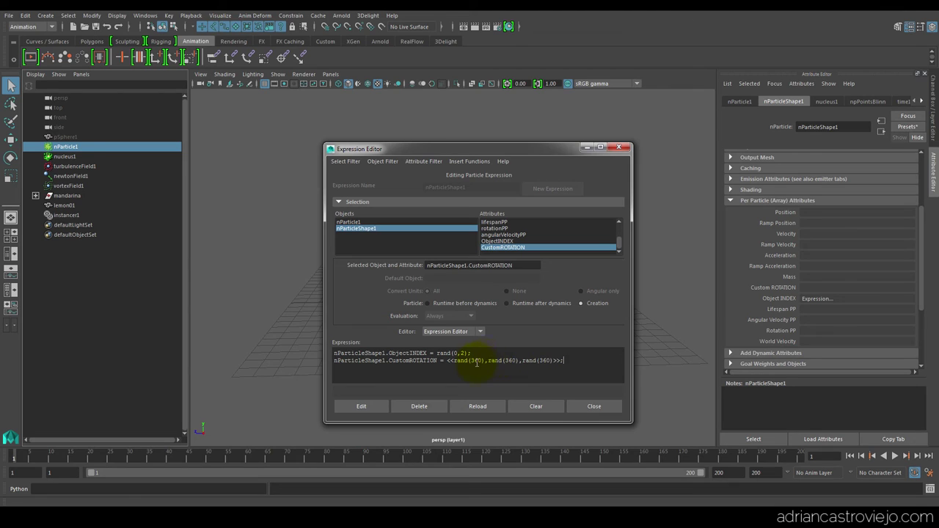
pyautogui.click(362, 408)
pyautogui.click(584, 406)
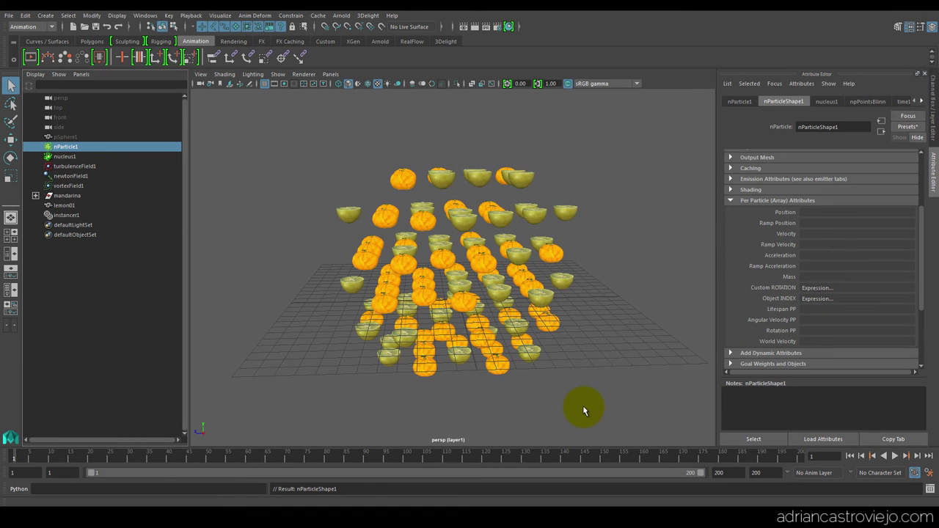
# Play the particle simulation briefly, then rewind to the first frame
pyautogui.click(850, 456)
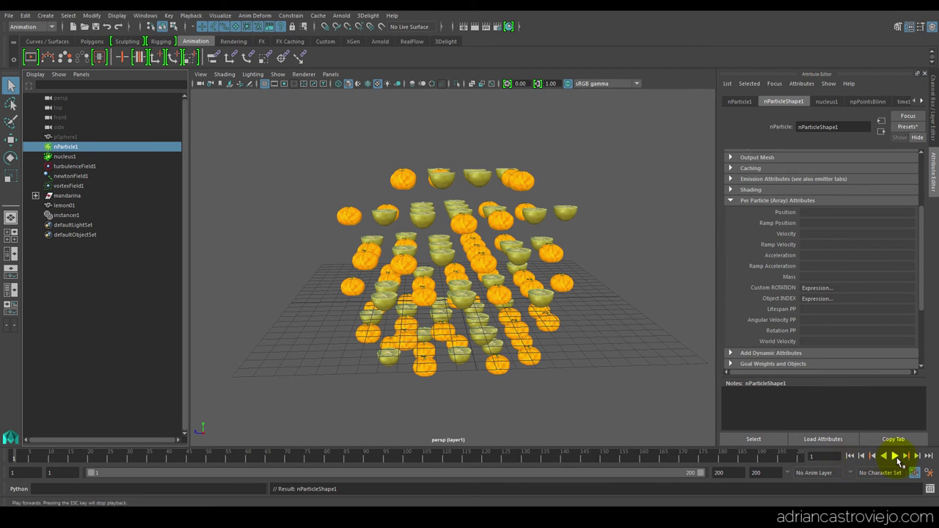
pyautogui.click(895, 456)
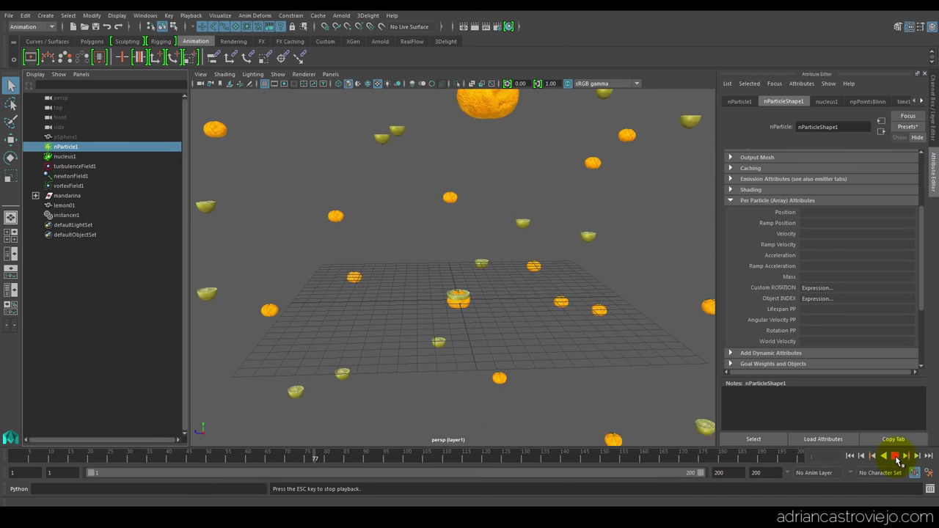
pyautogui.click(894, 455)
pyautogui.click(849, 456)
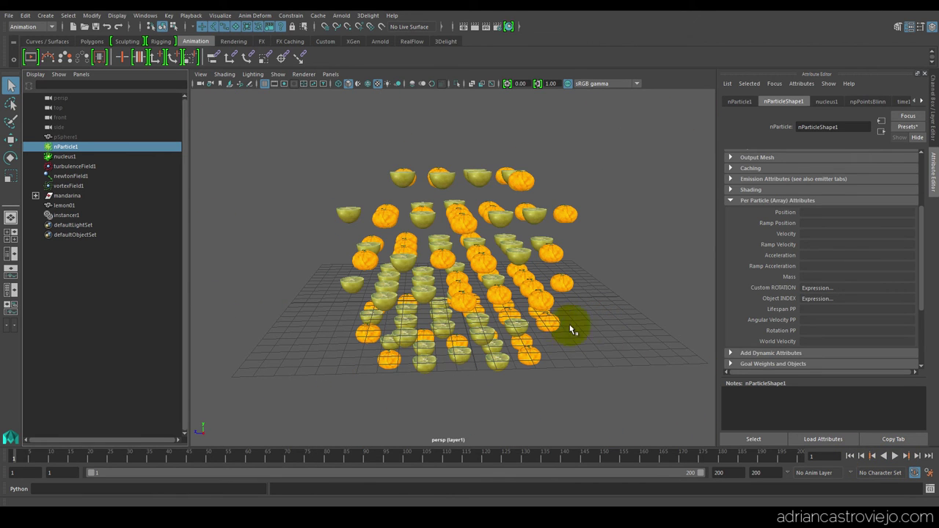
# Create the runtime-before-dynamics expression nParticleShape1.CustomROTATION += 2;
pyautogui.rightClick(816, 301)
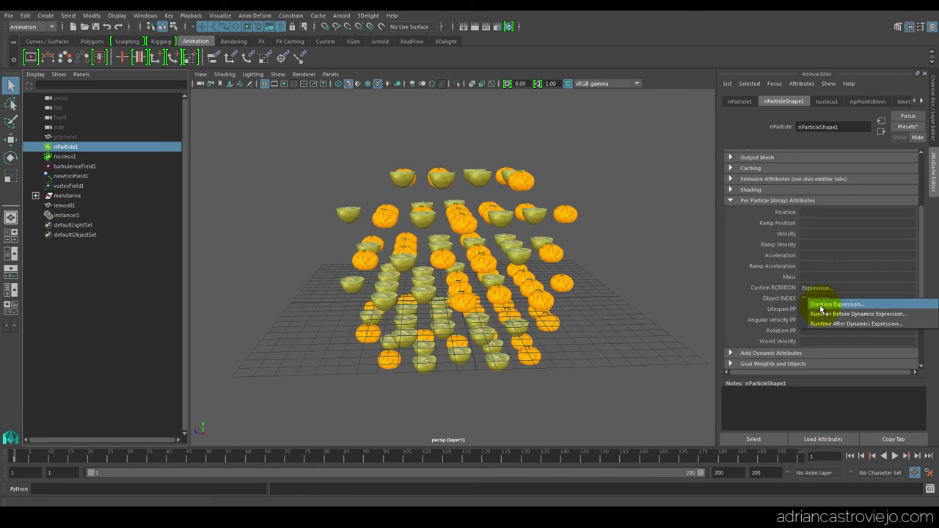
pyautogui.click(821, 304)
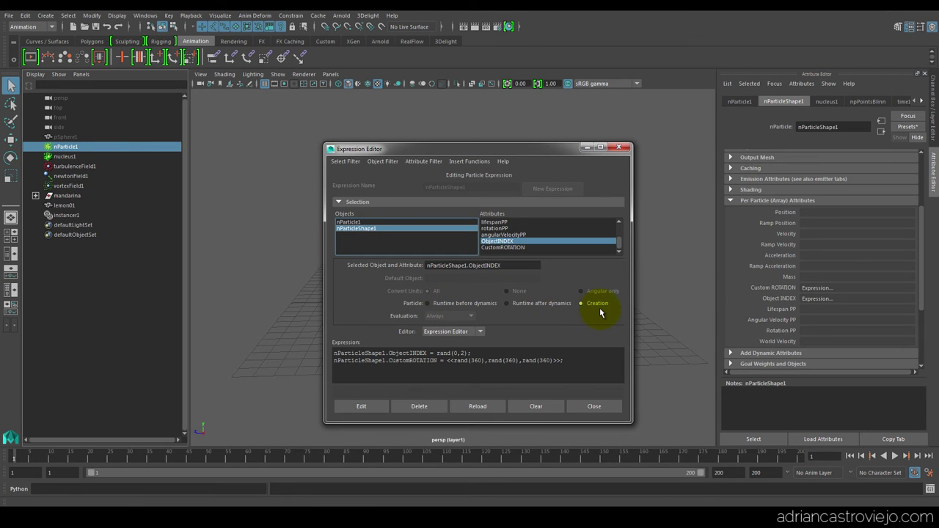
pyautogui.moveTo(514, 150); pyautogui.dragTo(328, 177)
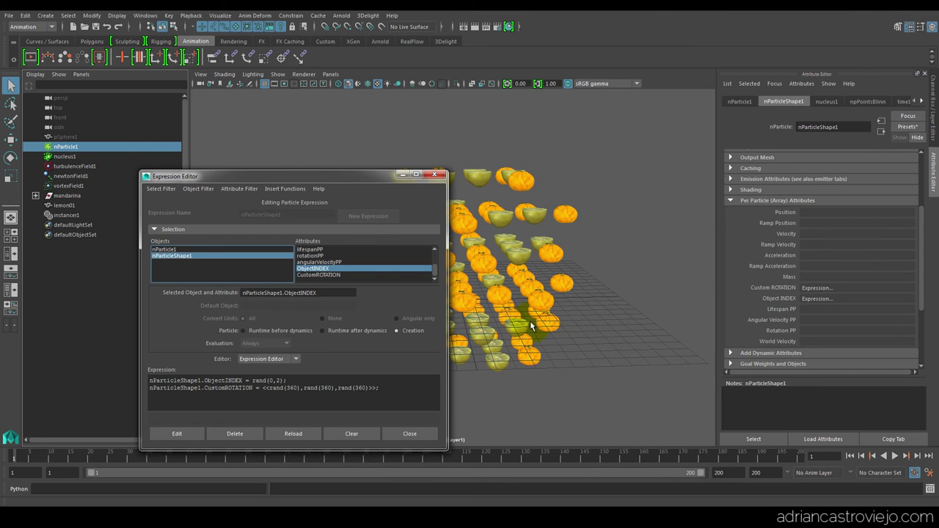
pyautogui.moveTo(326, 176)
pyautogui.mouseDown()
pyautogui.moveTo(285, 173)
pyautogui.moveTo(392, 132)
pyautogui.mouseUp()
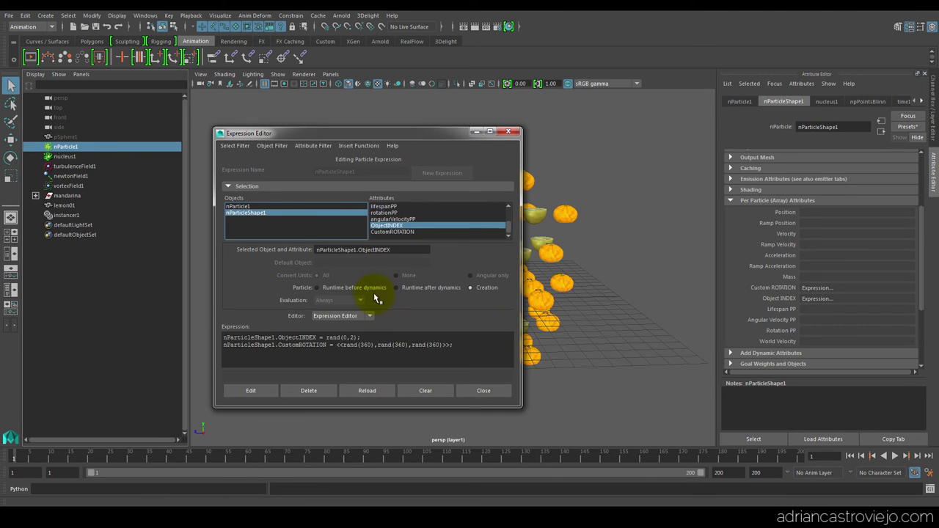
pyautogui.click(336, 287)
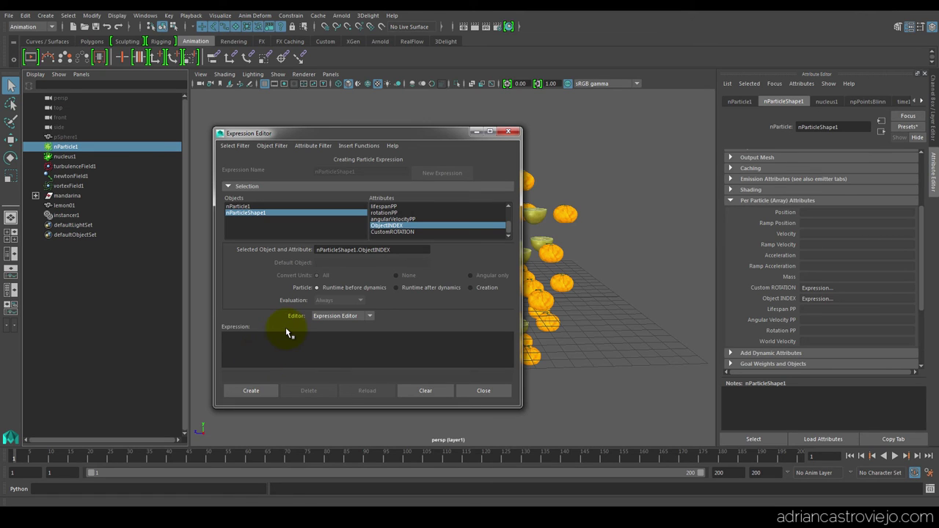
pyautogui.click(390, 232)
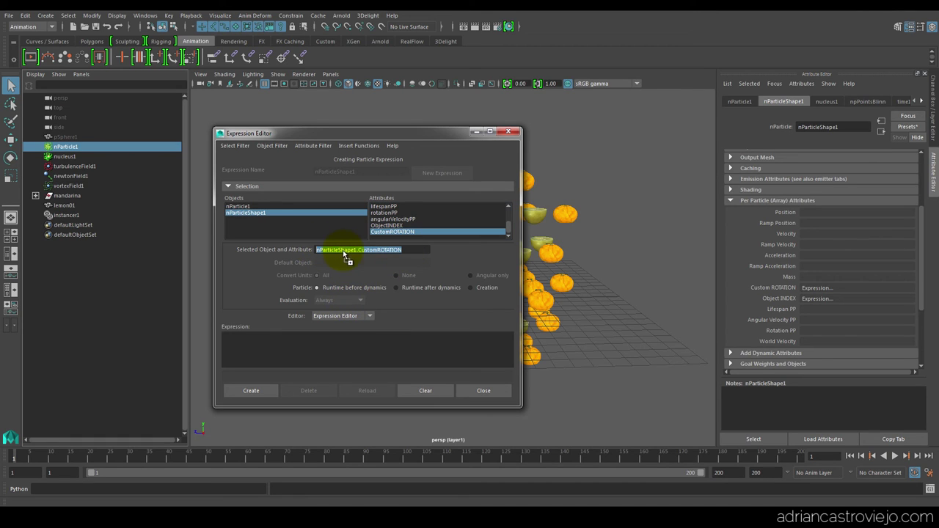
pyautogui.click(249, 344)
pyautogui.write('nParticleShape1.CustomROTATION')
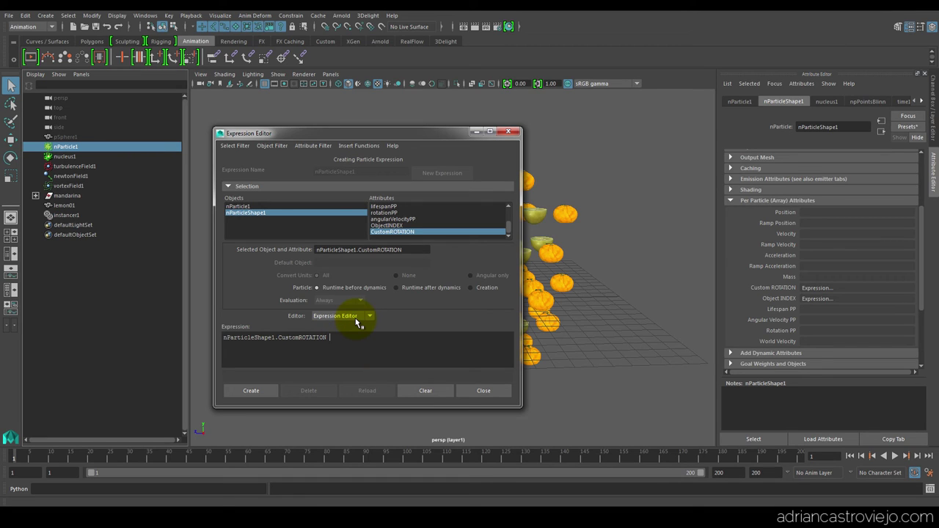
pyautogui.write('+= ')
pyautogui.write('2;')
pyautogui.click(251, 391)
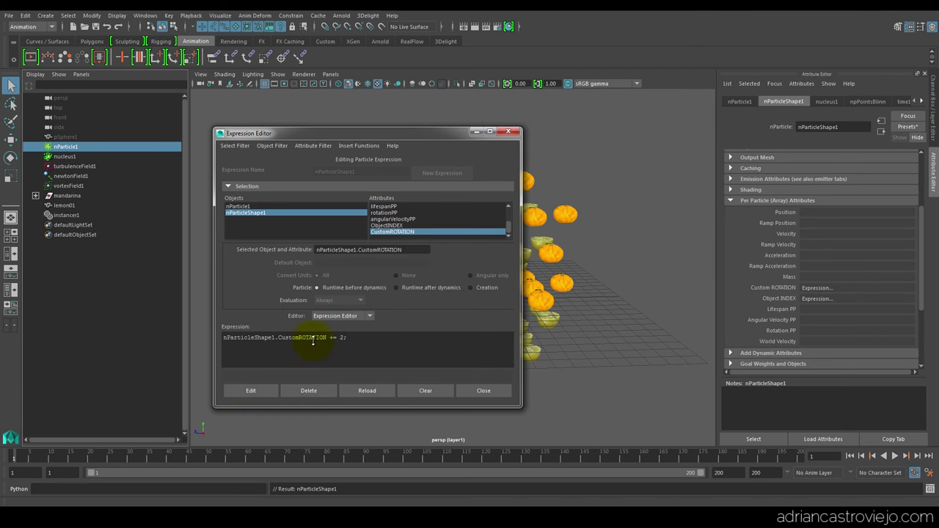
pyautogui.click(484, 391)
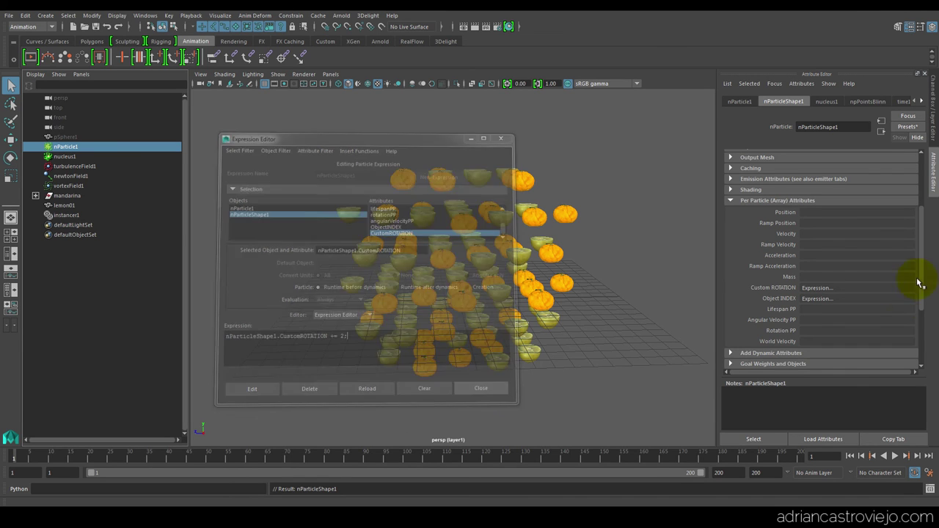
# Play the simulation to test the rotation, rewind, and collapse the per-particle attributes
pyautogui.click(896, 456)
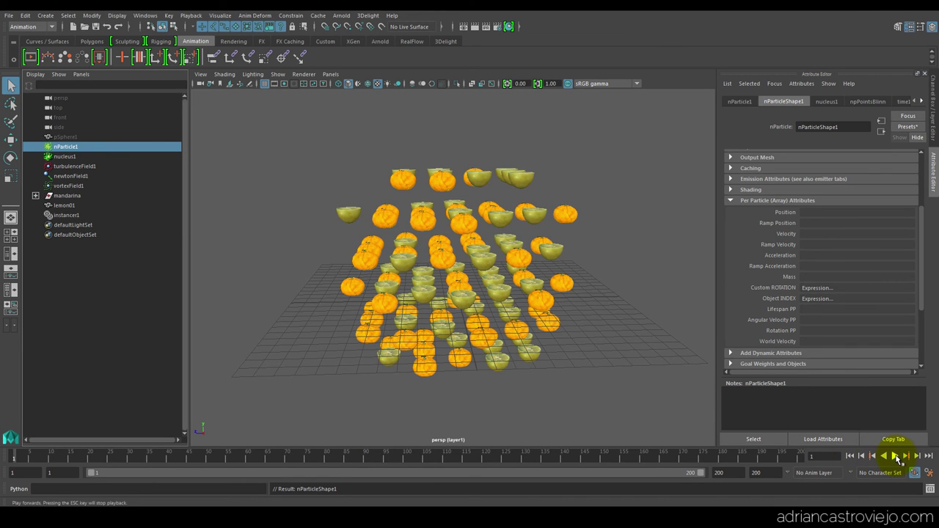
pyautogui.click(849, 456)
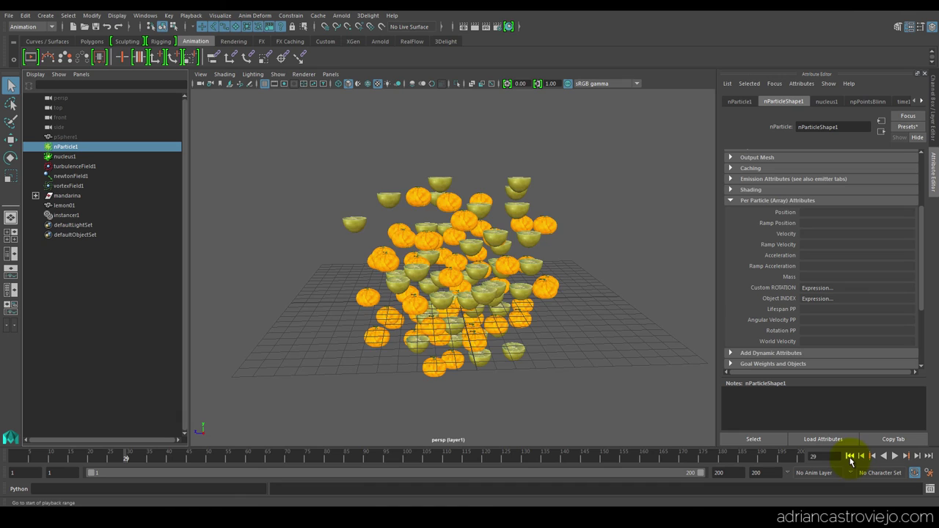
pyautogui.click(734, 203)
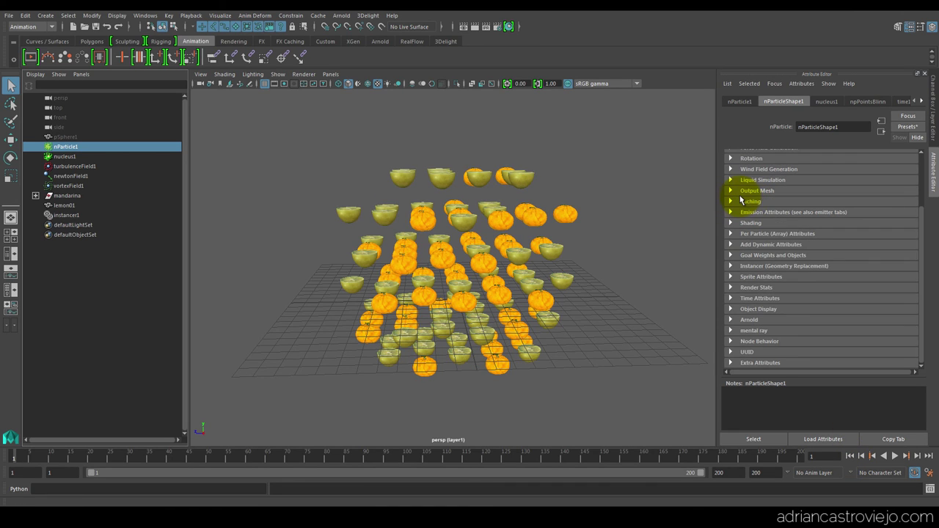
# Under Instancer (Geometry Replacement), set Rotation Options > Rotation to CustomROTATION
pyautogui.click(730, 266)
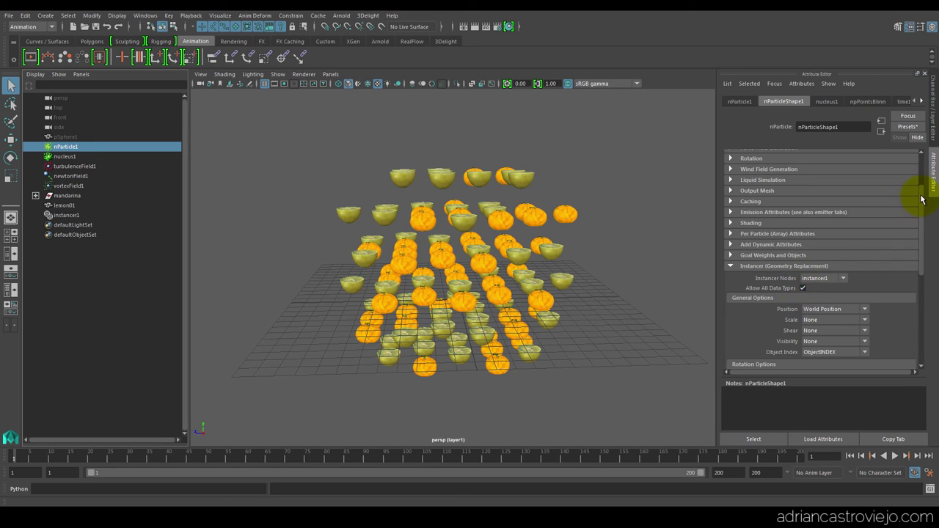
pyautogui.moveTo(922, 197); pyautogui.dragTo(916, 230)
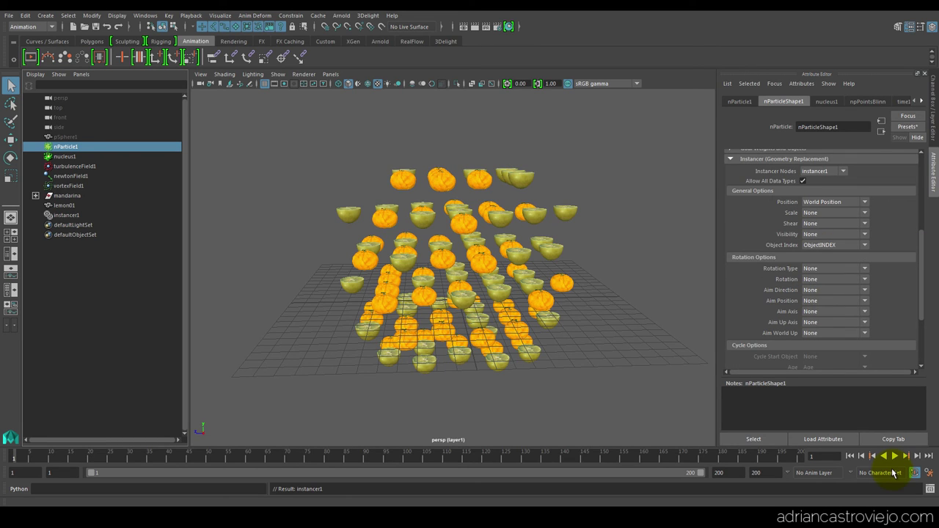
pyautogui.click(834, 279)
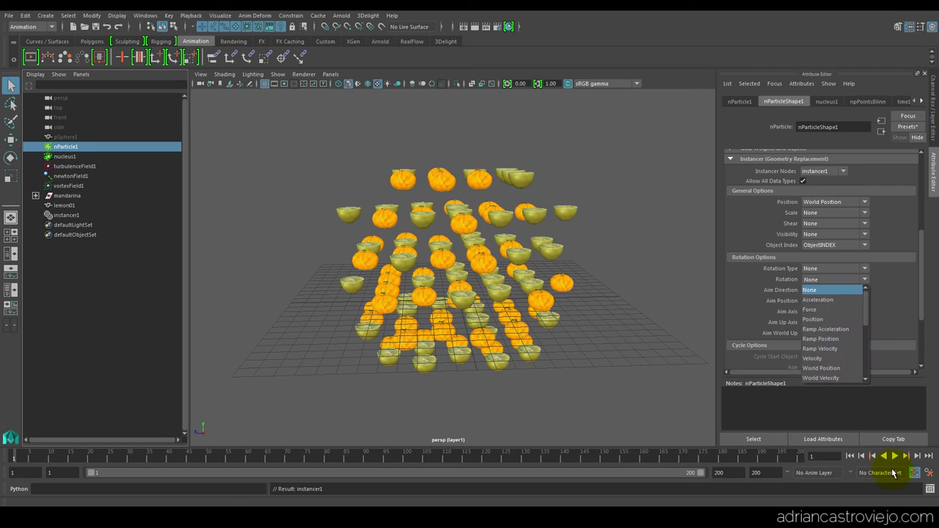
pyautogui.scroll(-2, 832, 334)
pyautogui.scroll(-2, 833, 333)
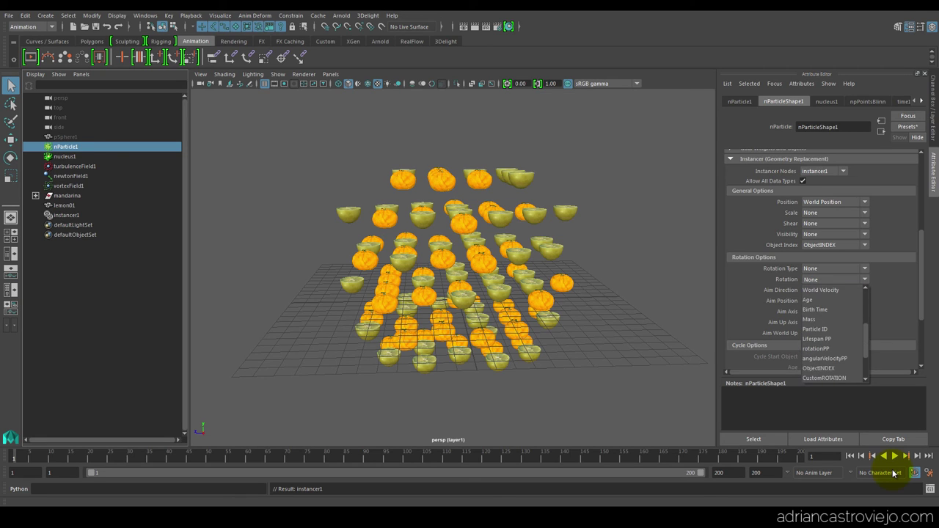
pyautogui.scroll(-3, 833, 334)
pyautogui.scroll(-2, 833, 334)
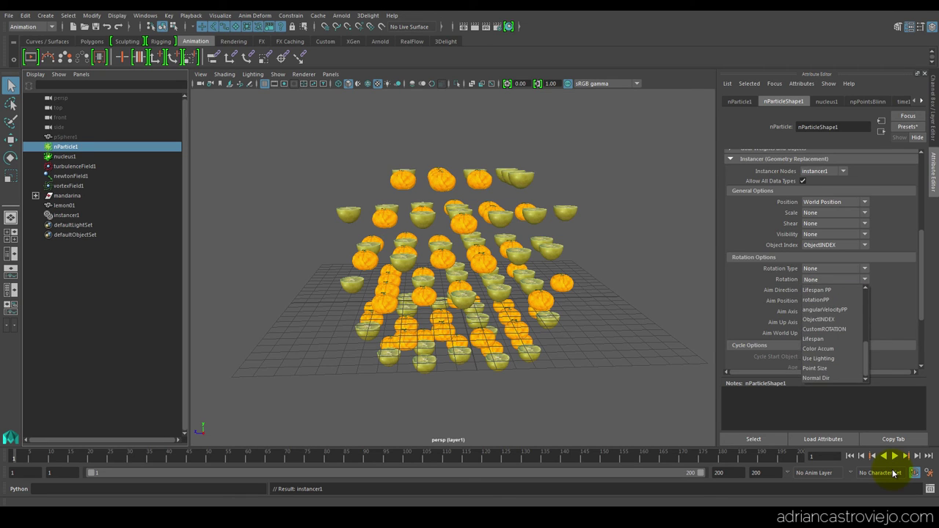
pyautogui.click(823, 329)
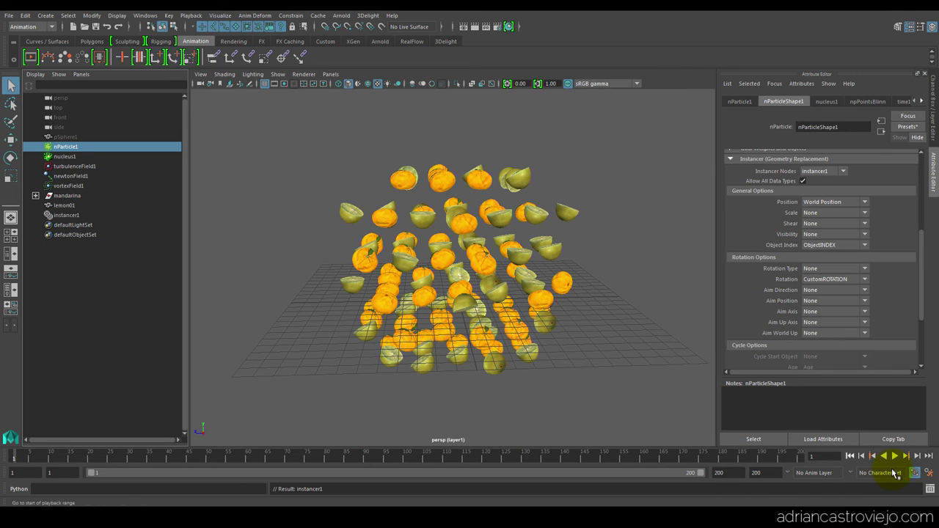
# Play the particle simulation, then stop it and return to frame 1
pyautogui.hotkey('alt', 'v')
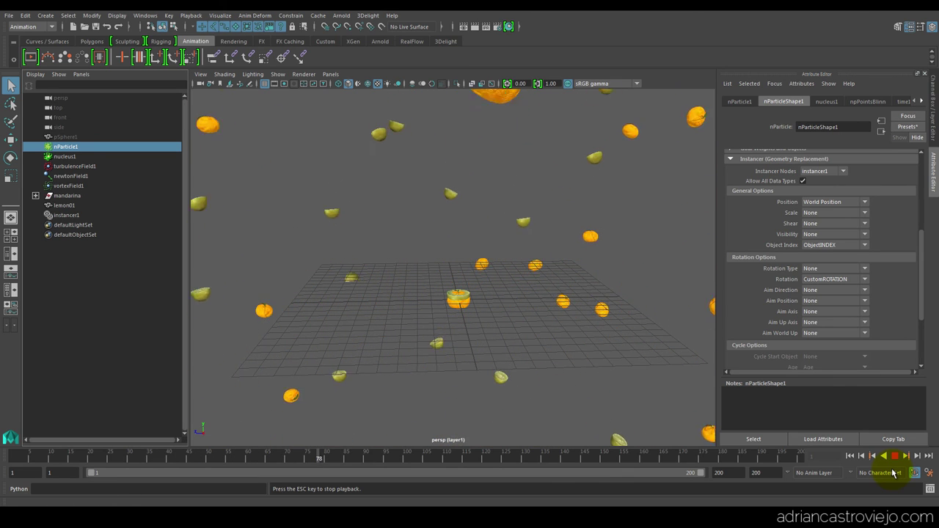
pyautogui.click(895, 455)
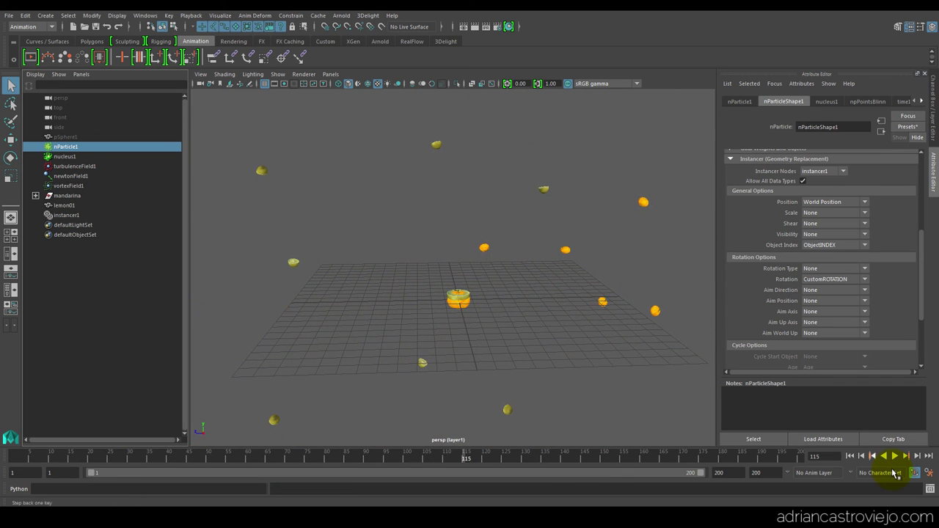
pyautogui.click(849, 455)
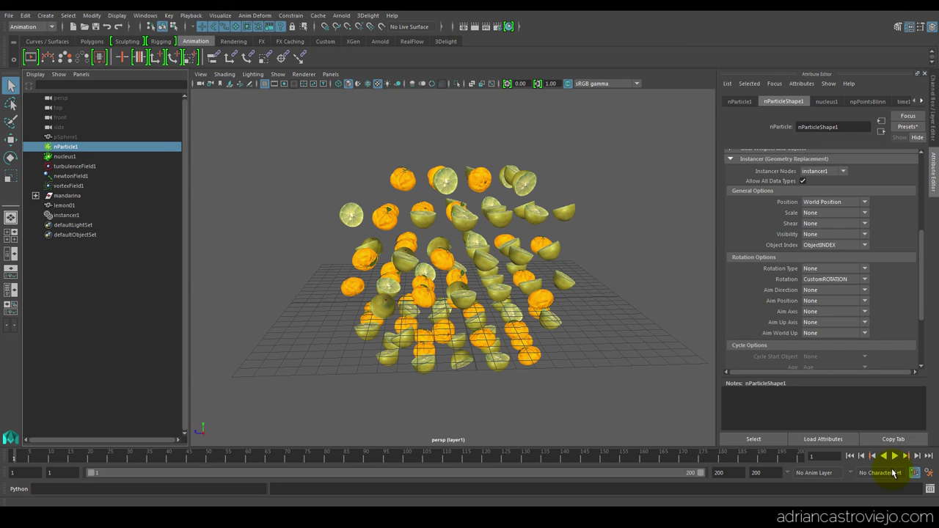
# Hide the mandarina and lemon01 source models with Ctrl+H, replay, and select nParticle1
pyautogui.hotkey('ctrl', 'a')
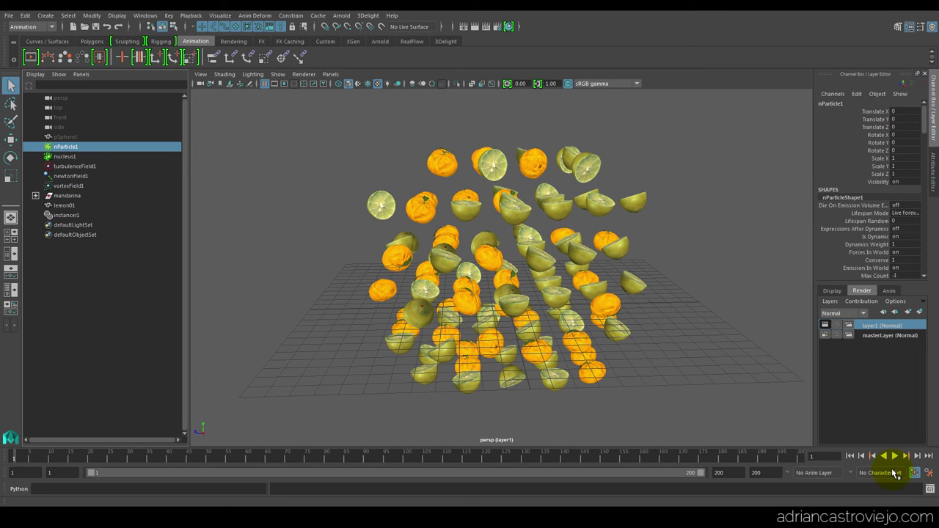
pyautogui.press('Down')
pyautogui.press('Down')
pyautogui.press('Down')
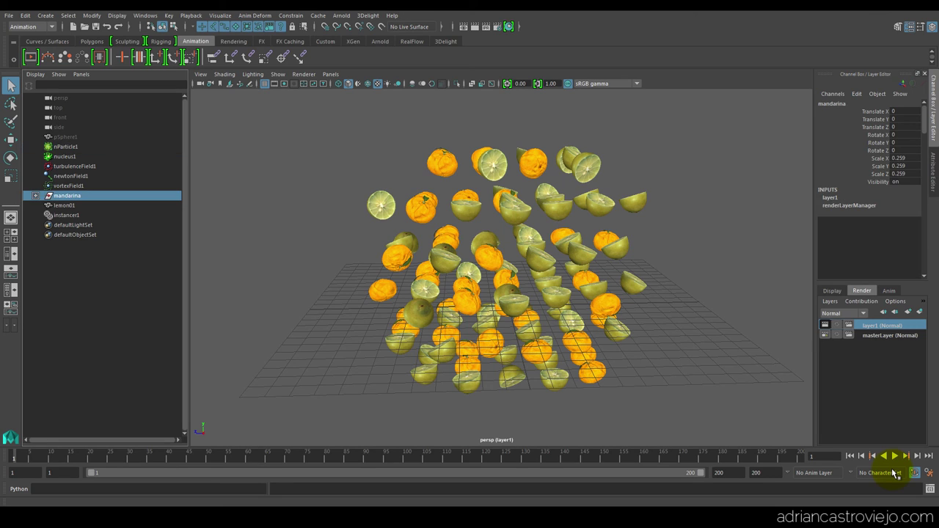
pyautogui.hotkey('shift', 'Down')
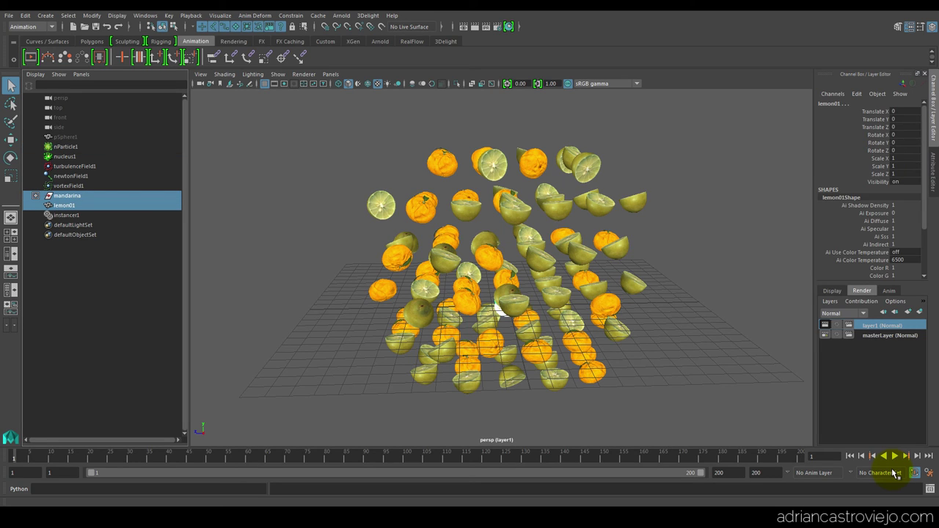
pyautogui.hotkey('ctrl', 'h')
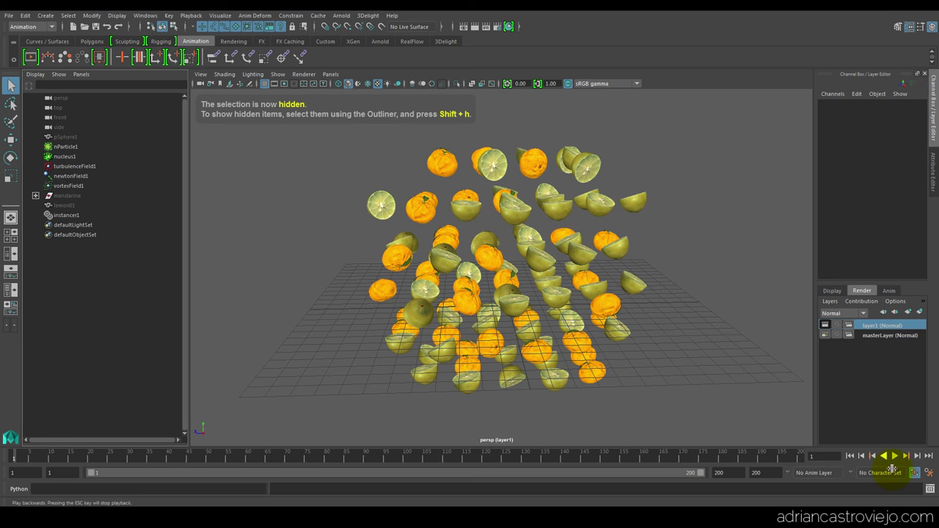
pyautogui.hotkey('alt', 'v')
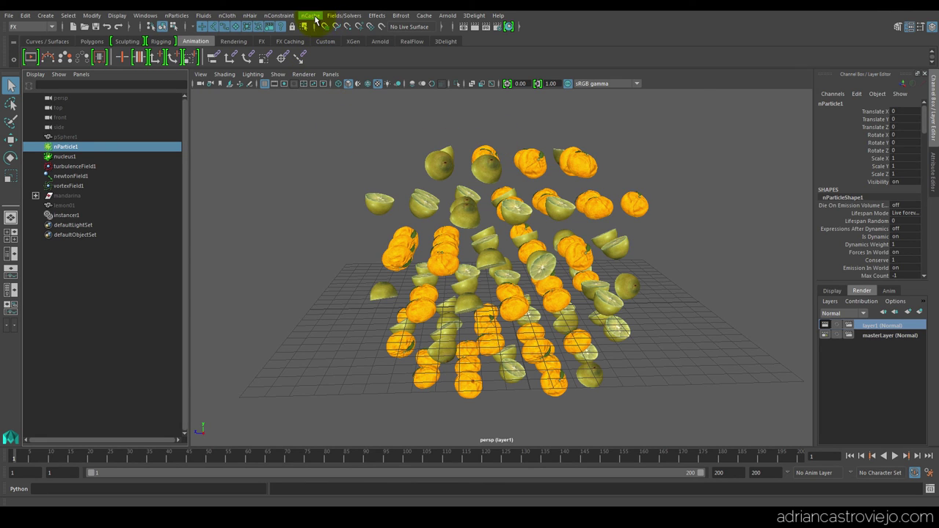
pyautogui.click(71, 158)
# Open the nCache Create New Cache options for nParticle1 and set the directory to the project
pyautogui.click(69, 147)
pyautogui.click(311, 17)
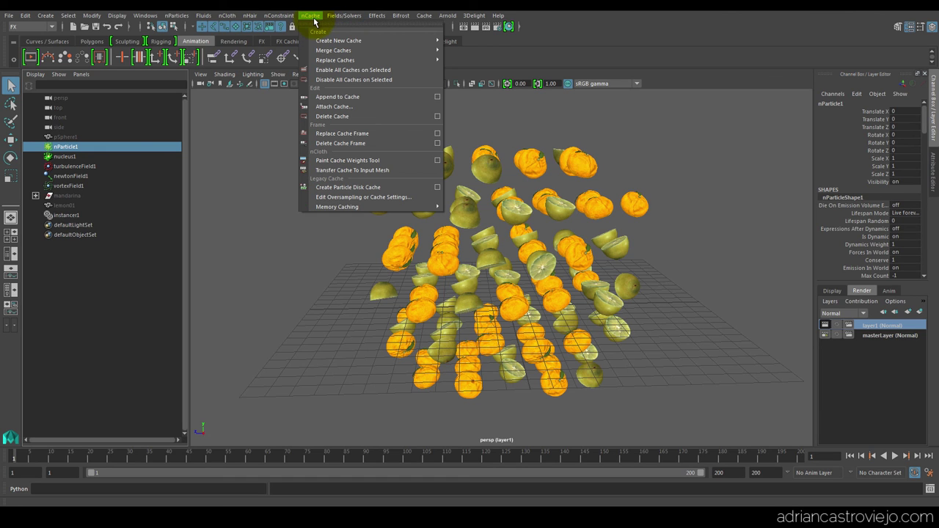
pyautogui.moveTo(352, 40)
pyautogui.click(512, 48)
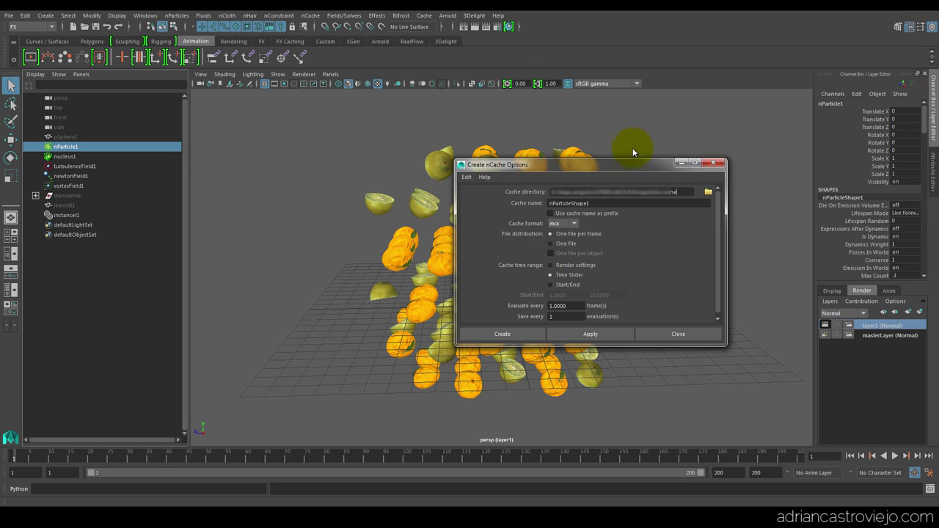
pyautogui.click(467, 178)
pyautogui.click(479, 197)
# Make a new 'cache' folder the cache directory and create the nCache
pyautogui.click(708, 192)
pyautogui.rightClick(289, 268)
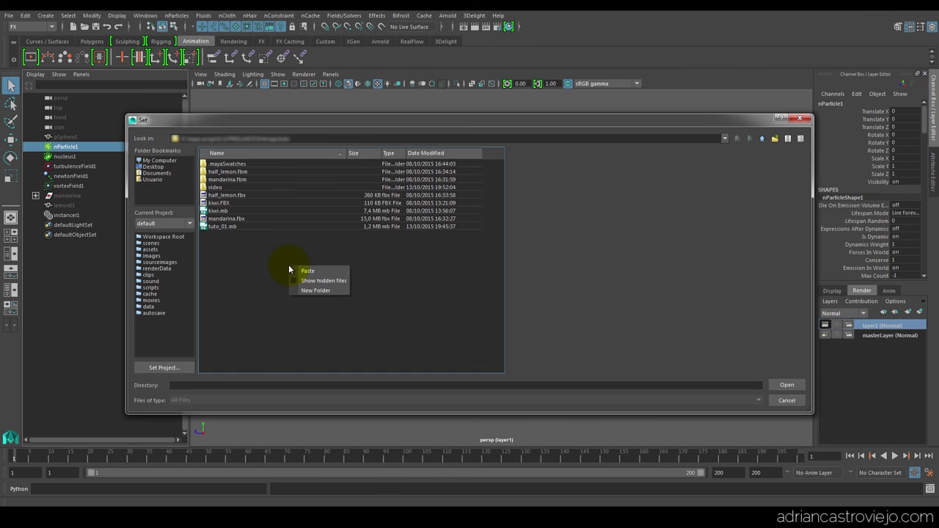
pyautogui.click(317, 290)
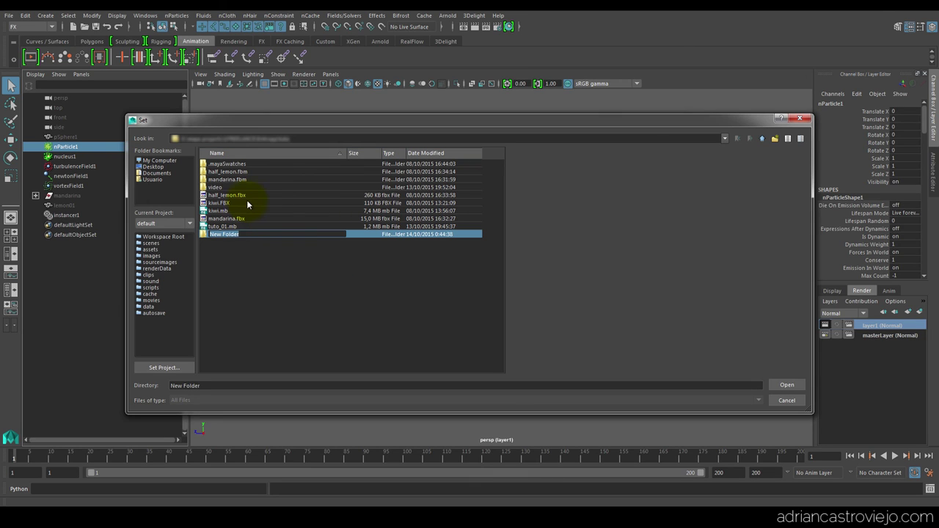
pyautogui.write('cache')
pyautogui.press('Return')
pyautogui.click(787, 385)
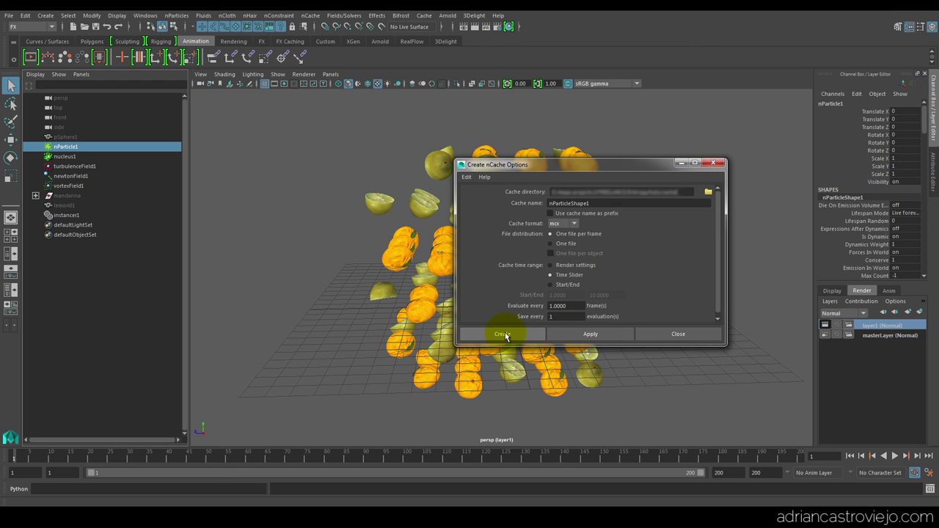
pyautogui.click(505, 335)
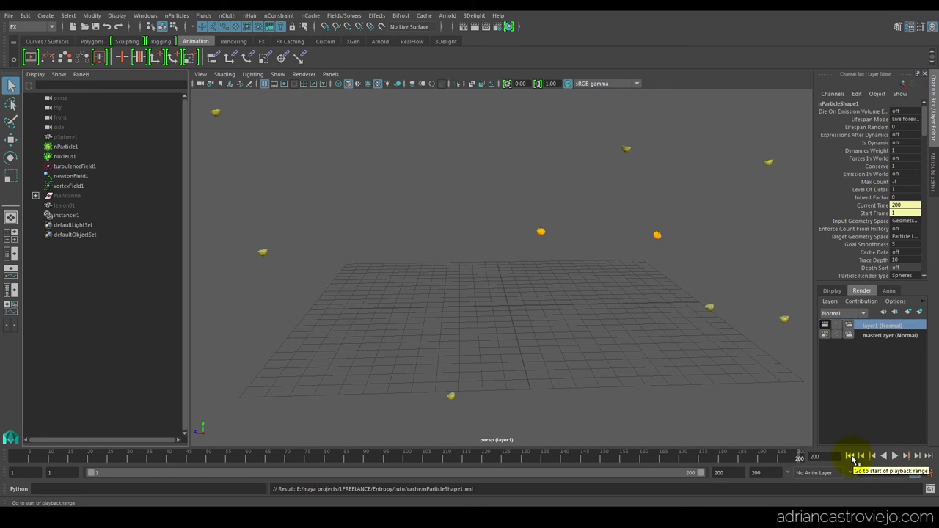
# Rewind to frame 1, scrub the cached fruit simulation to frame 56, then deselect the particles
pyautogui.click(851, 457)
pyautogui.moveTo(21, 457)
pyautogui.mouseDown()
pyautogui.moveTo(336, 451)
pyautogui.moveTo(220, 455)
pyautogui.moveTo(209, 465)
pyautogui.moveTo(287, 458)
pyautogui.moveTo(499, 473)
pyautogui.moveTo(478, 465)
pyautogui.moveTo(64, 470)
pyautogui.moveTo(547, 458)
pyautogui.moveTo(12, 456)
pyautogui.mouseUp()
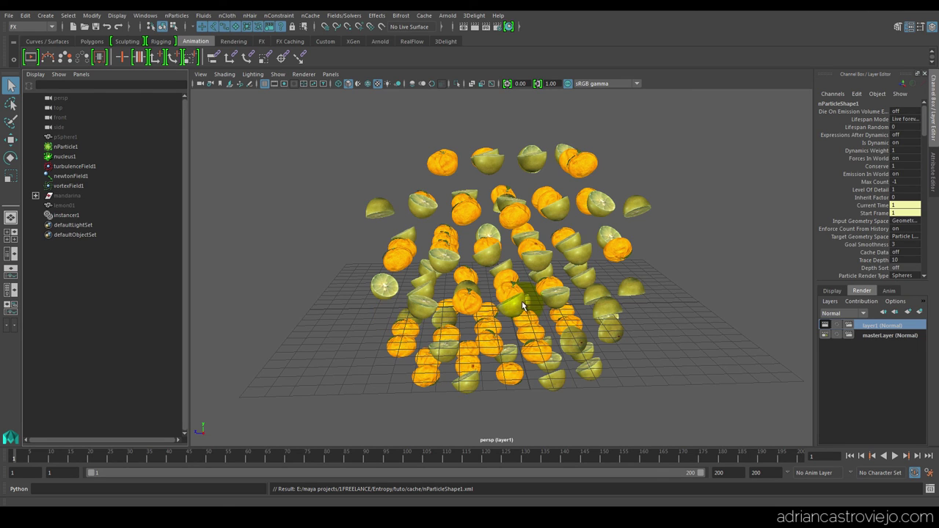
pyautogui.click(377, 297)
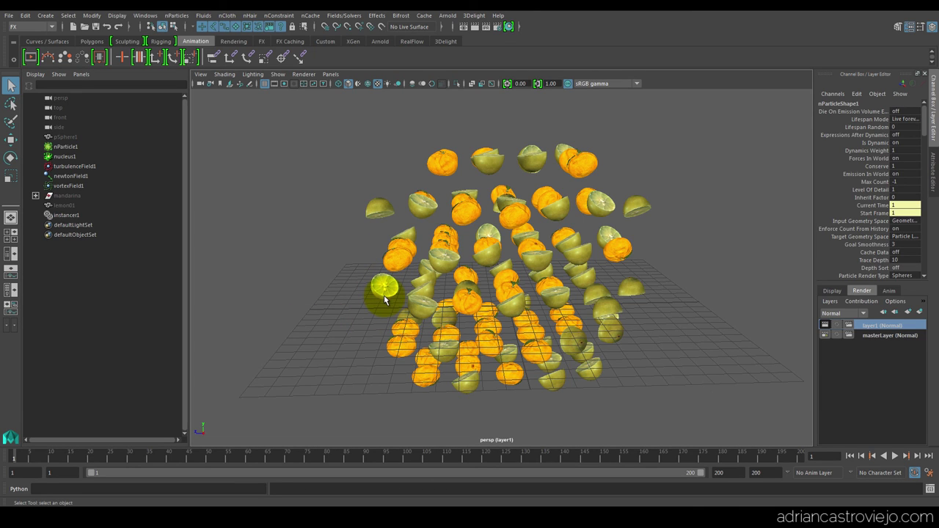
pyautogui.click(563, 242)
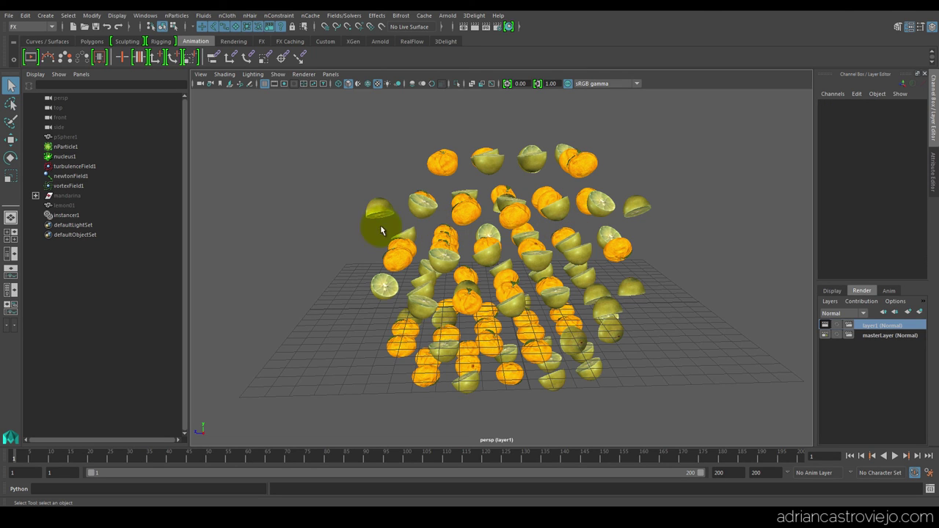